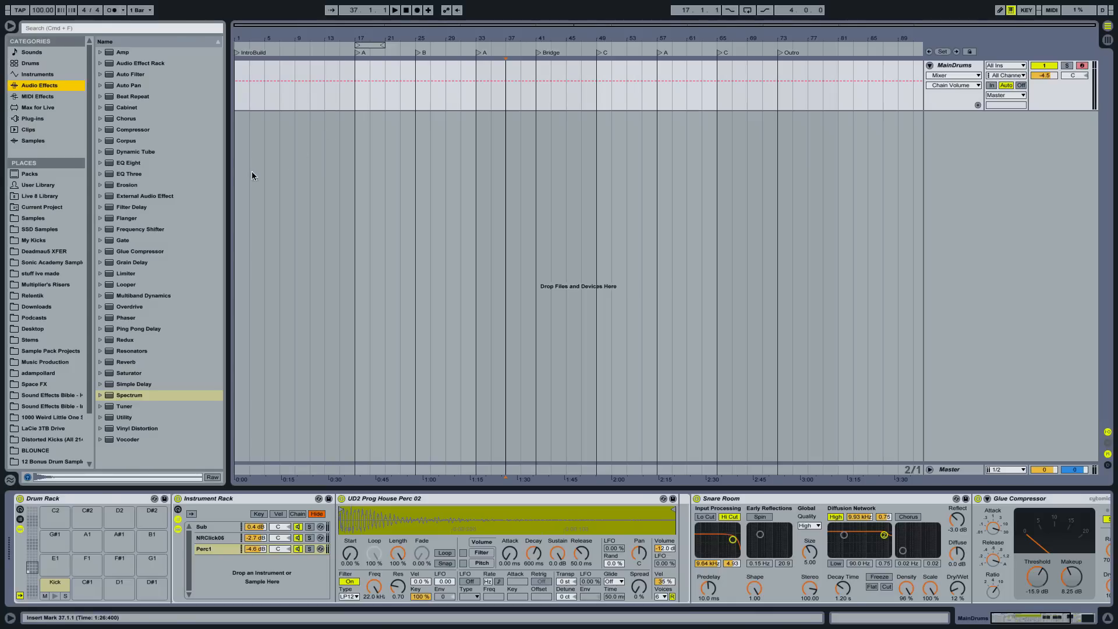
Step: Load UD2 Prog House Snare 29.aif from the current project's imported samples onto the pad beside Kick and name the pad Clare
left_click(62, 209)
left_click(99, 53)
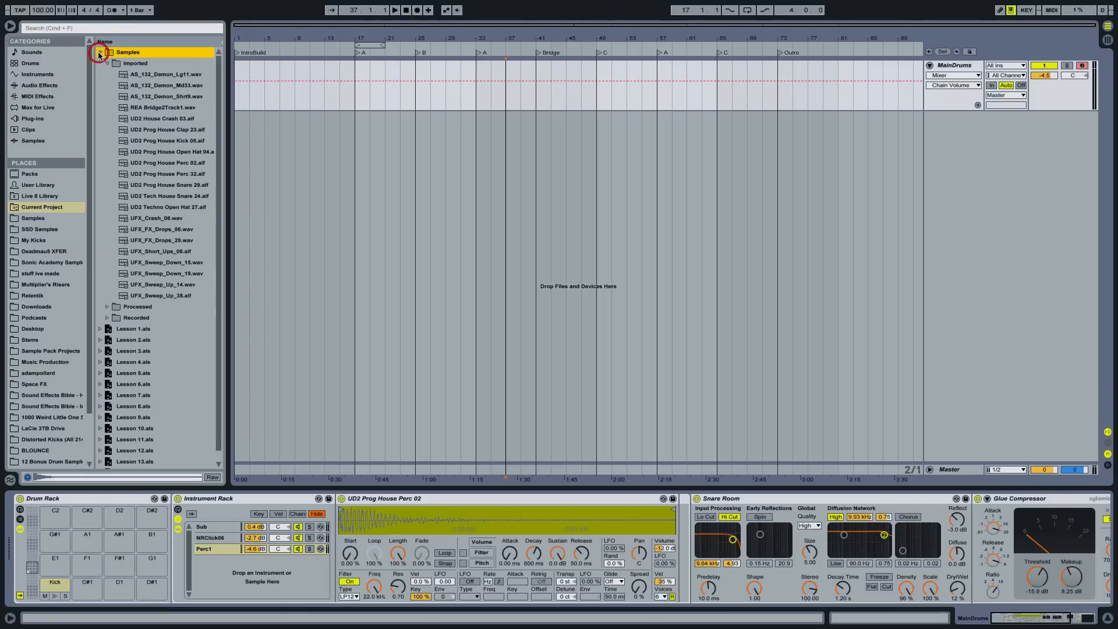
left_click(164, 186)
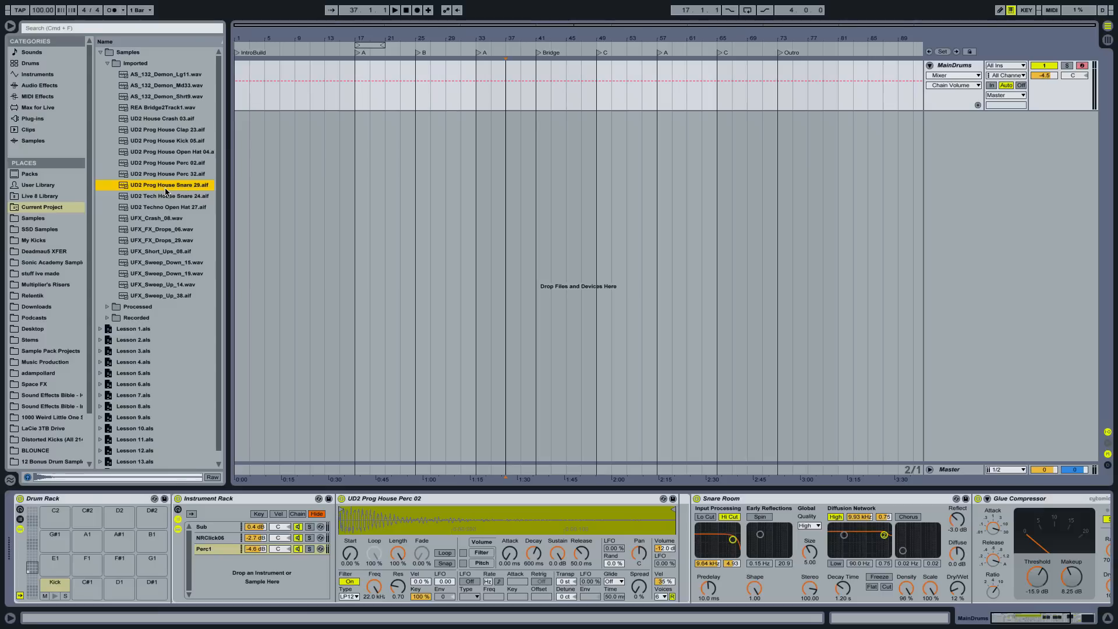
left_click_drag(167, 191, 87, 585)
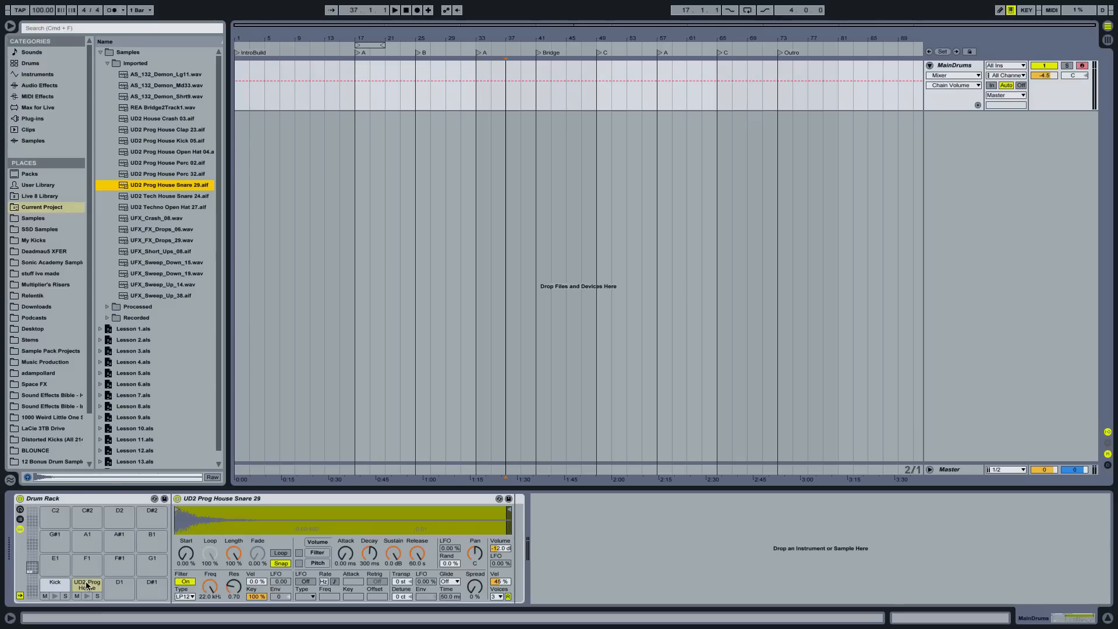
left_click(86, 584)
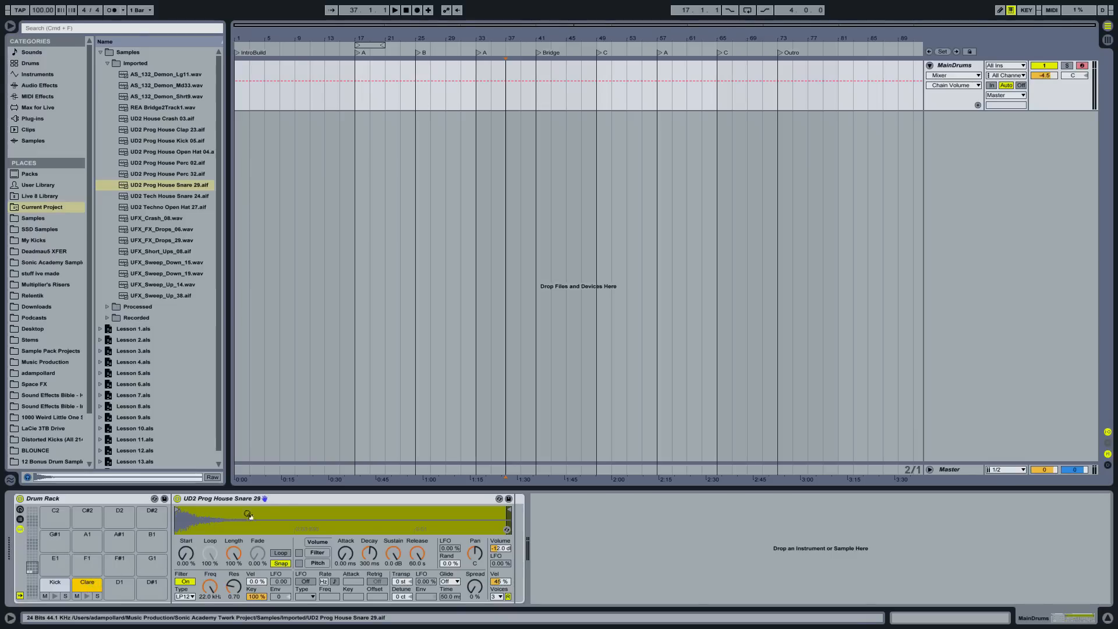
Step: Group the Clare pad's snare sampler into an Instrument Rack and show the rack's chain list
right_click(274, 499)
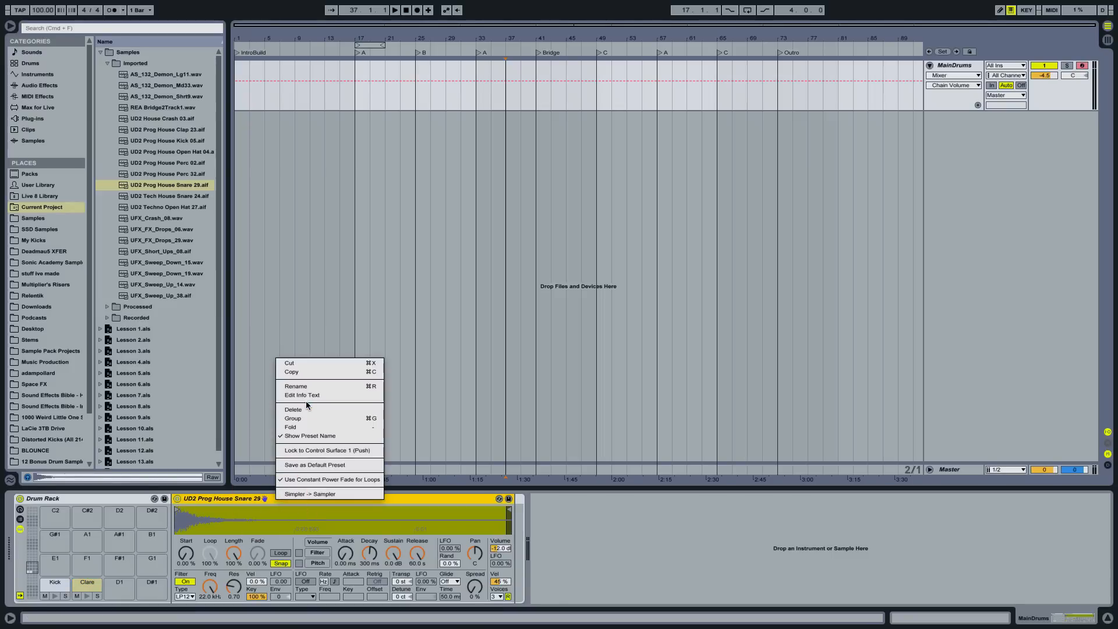
left_click(299, 418)
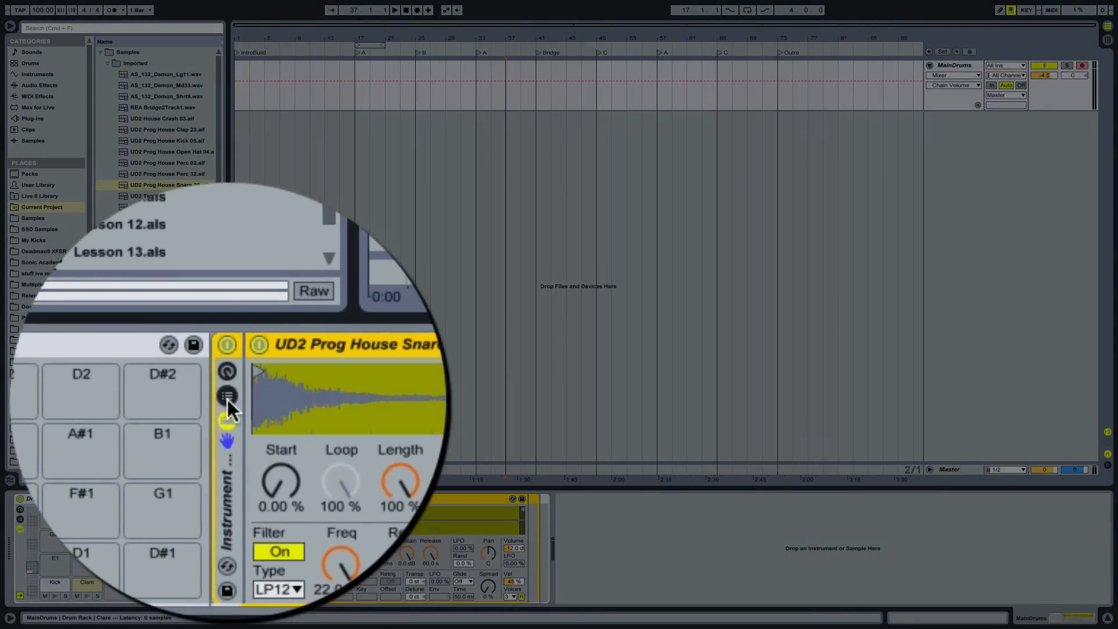
left_click(177, 520)
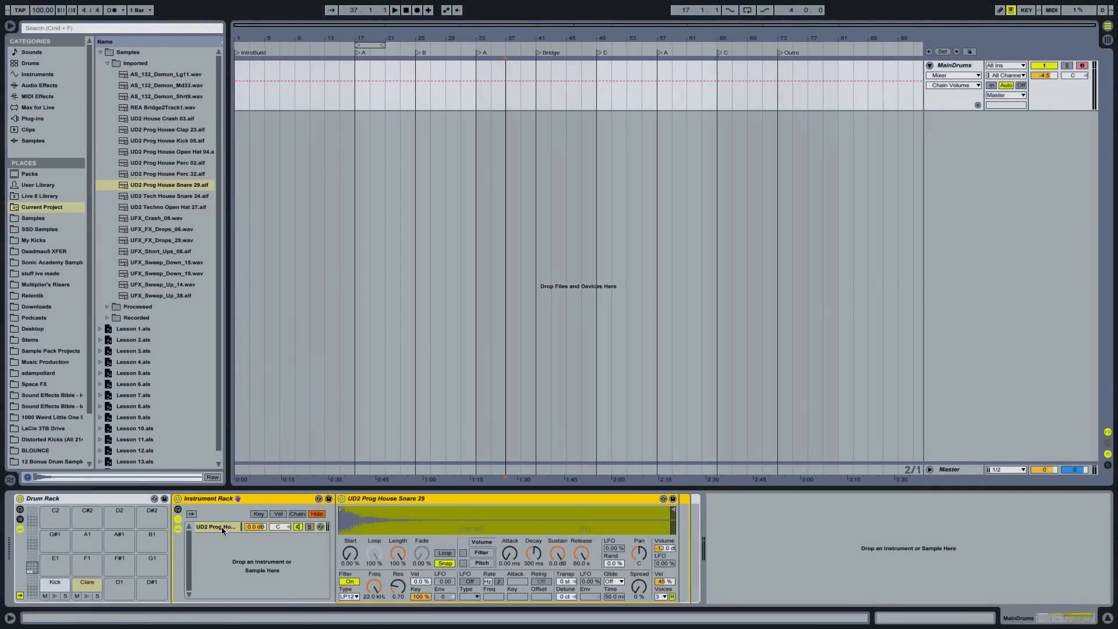
Step: Rename the snare chain in the Instrument Rack to Clap
right_click(221, 527)
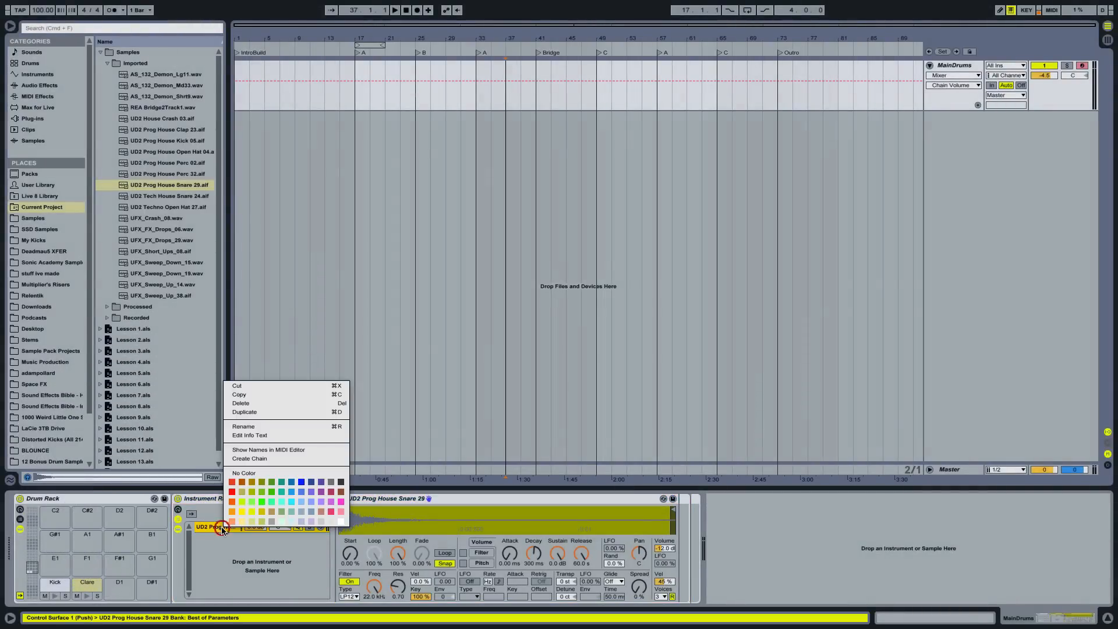
left_click(243, 425)
type("Clap")
key("Return")
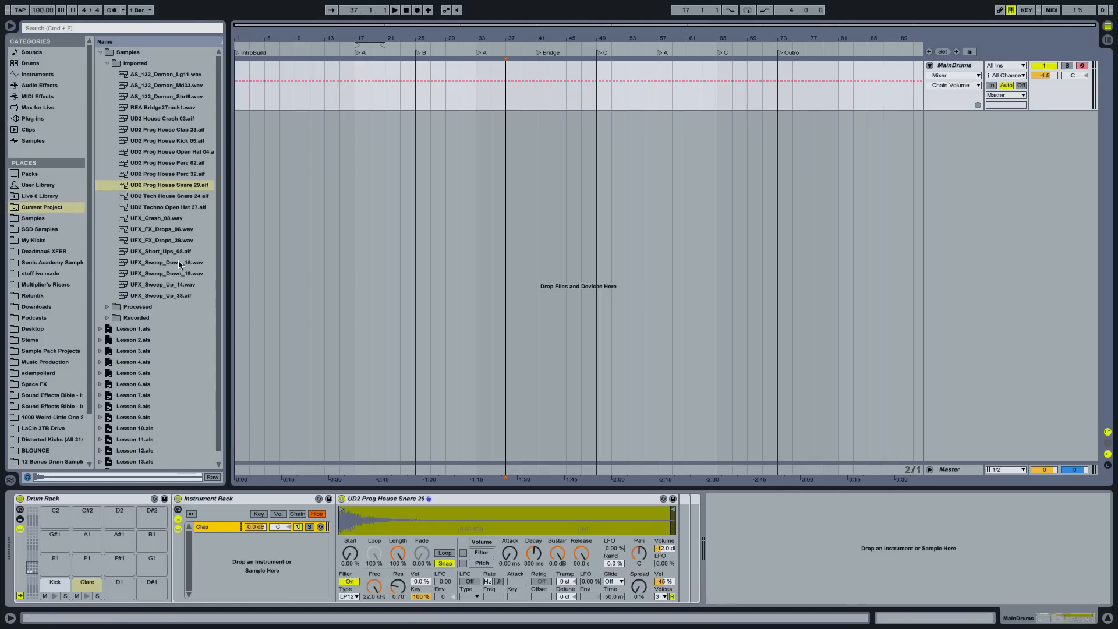
Step: Add UD2 Prog House Perc 32.aif as a second chain in the Instrument Rack and rename it Perc1
left_click(161, 174)
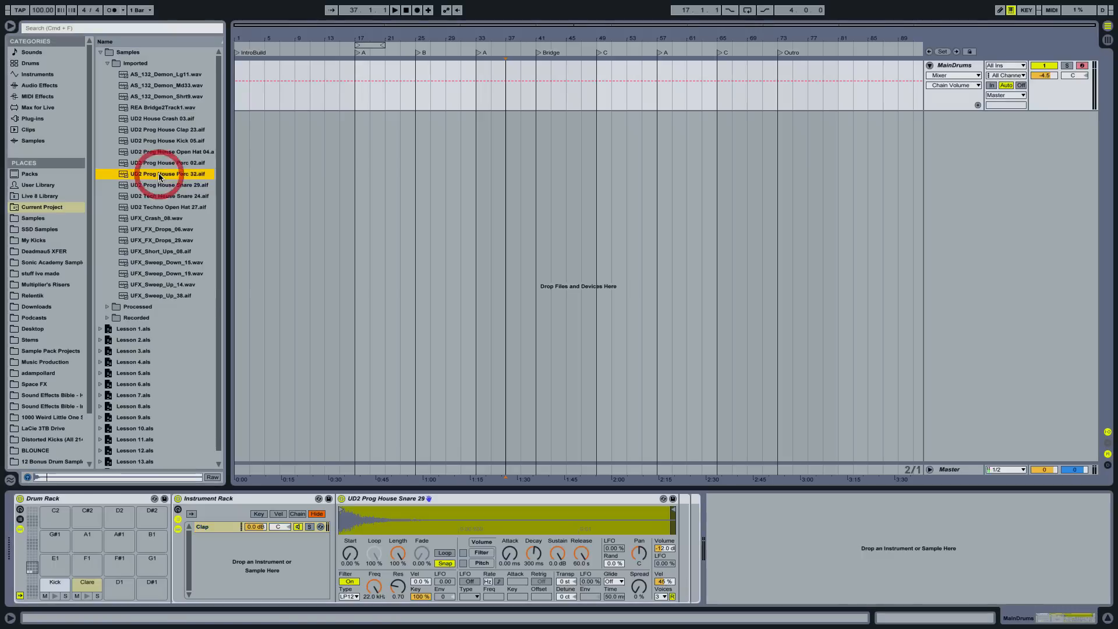
left_click_drag(161, 176, 251, 574)
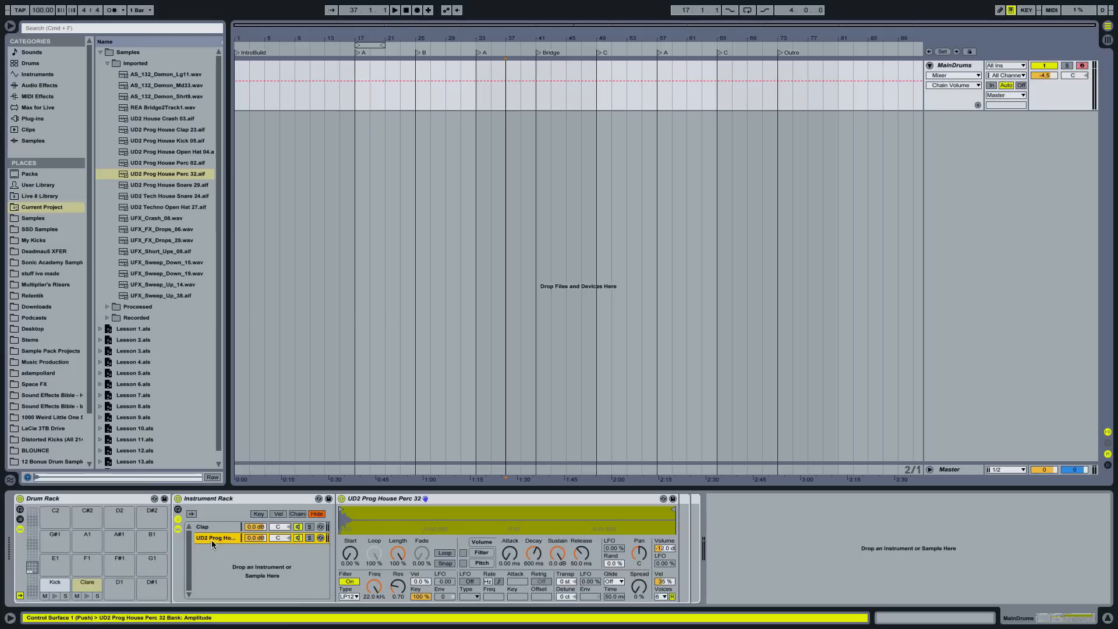
right_click(211, 540)
left_click(222, 441)
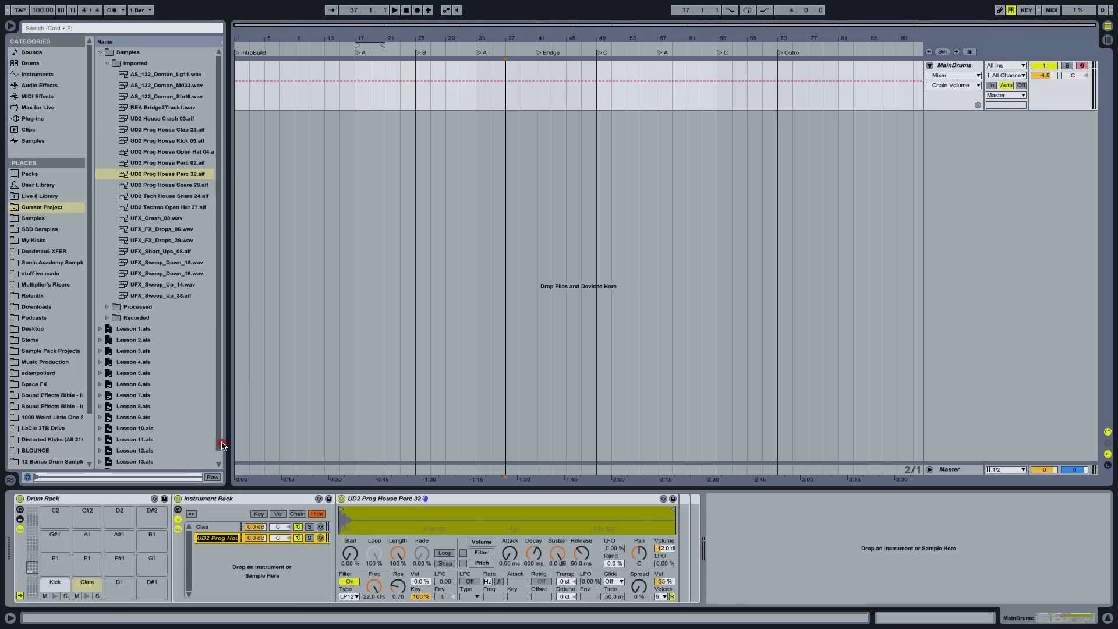
type("Perc1")
key("Return")
Step: Set the volume velocity amount of the Clap and Perc1 samplers to 0% and lower the Perc1 chain volume to about -1.5 dB
left_click(231, 527)
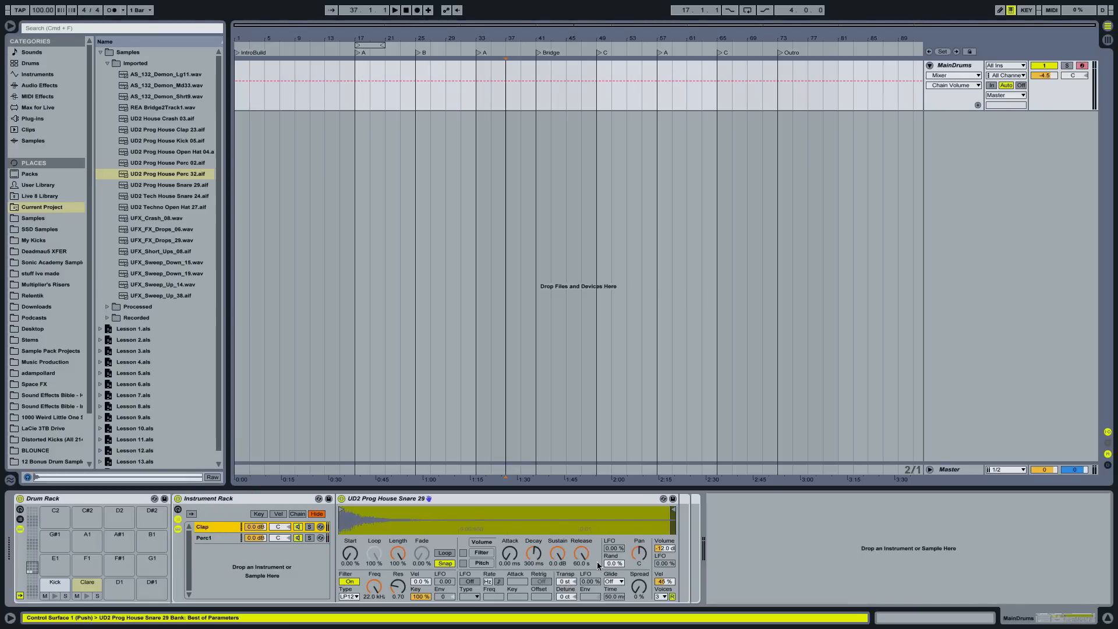
left_click_drag(663, 584, 664, 610)
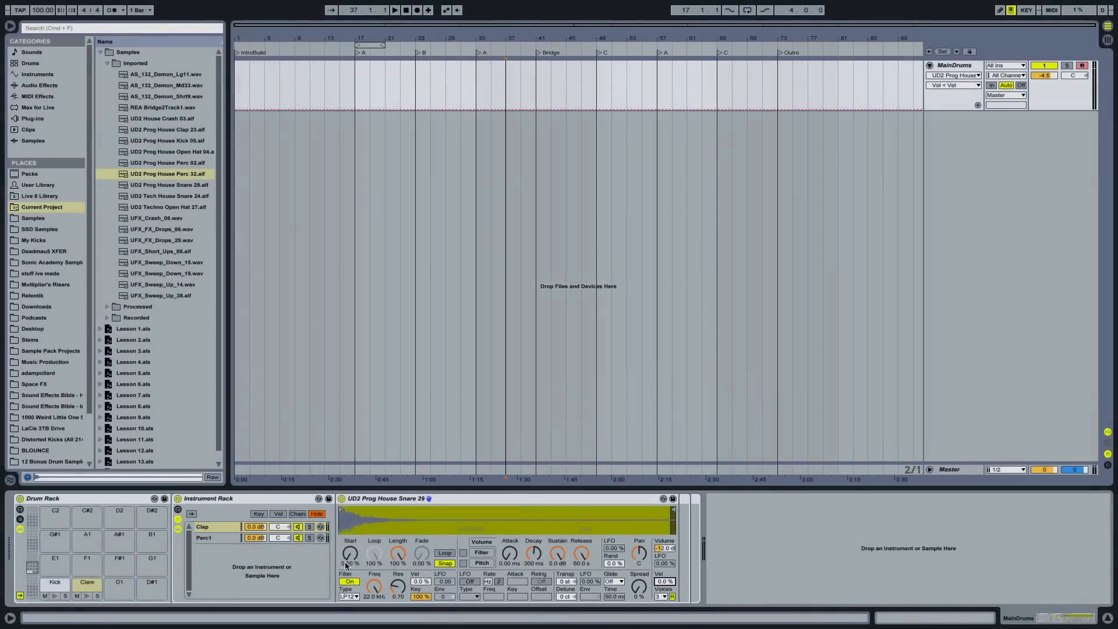
left_click(233, 537)
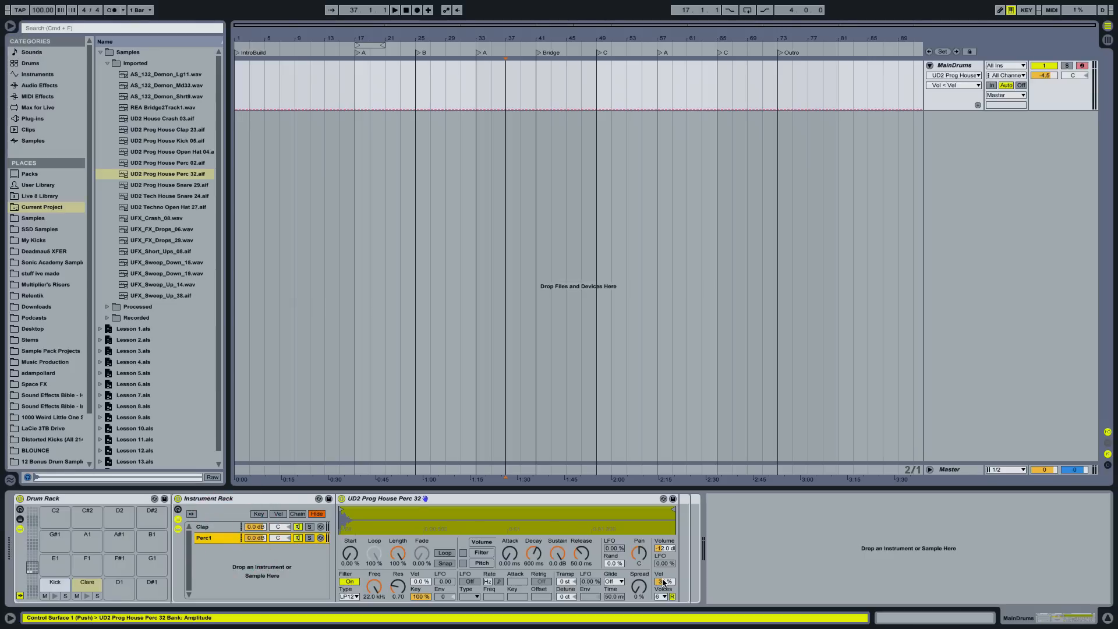
left_click_drag(660, 581, 660, 603)
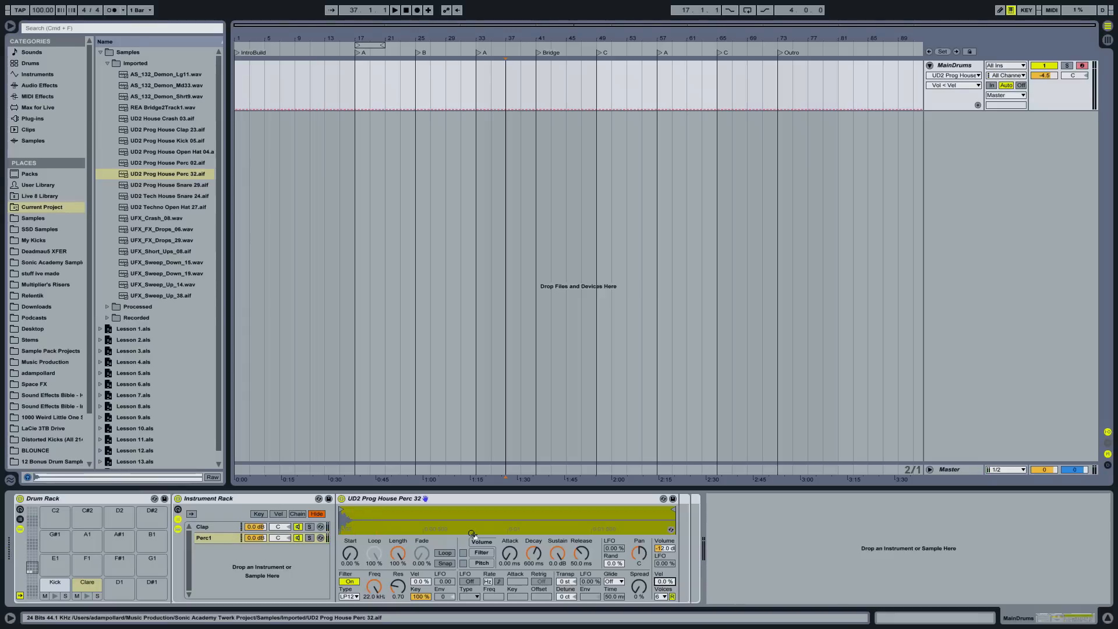
left_click_drag(257, 539, 256, 542)
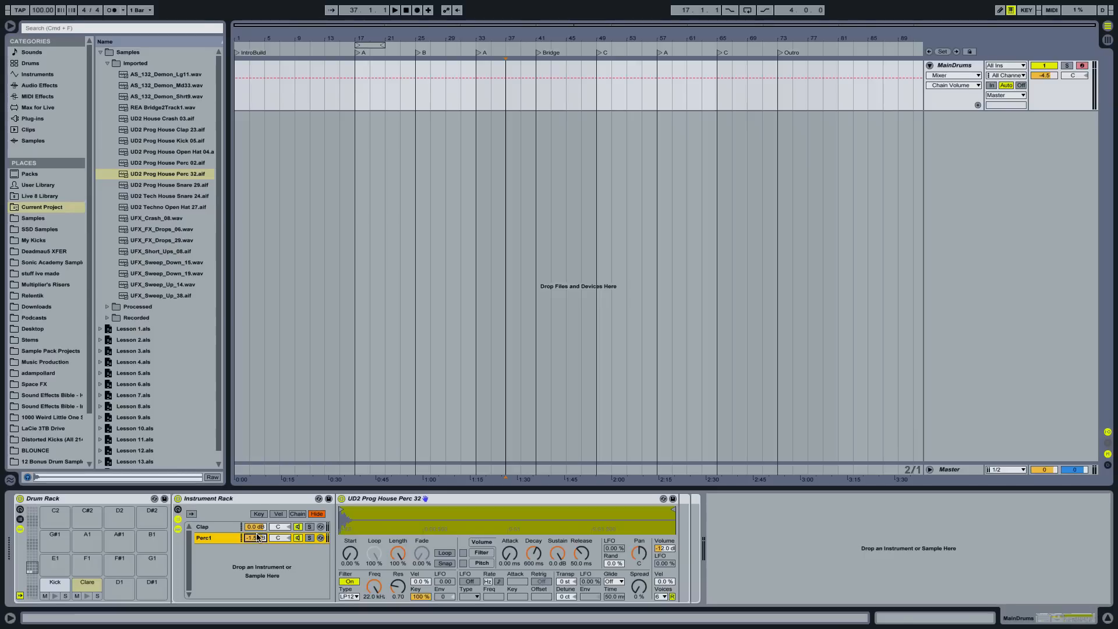
Step: Add the Guitar Room reverb preset from the Room presets after the sampler on the Perc1 chain
left_click(44, 84)
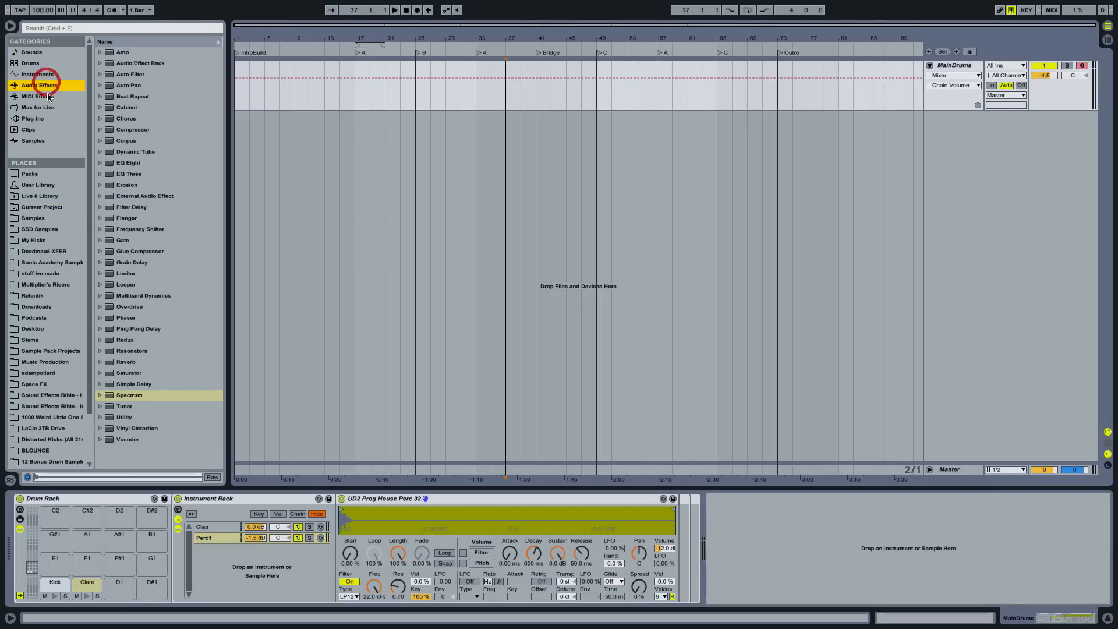
left_click(101, 362)
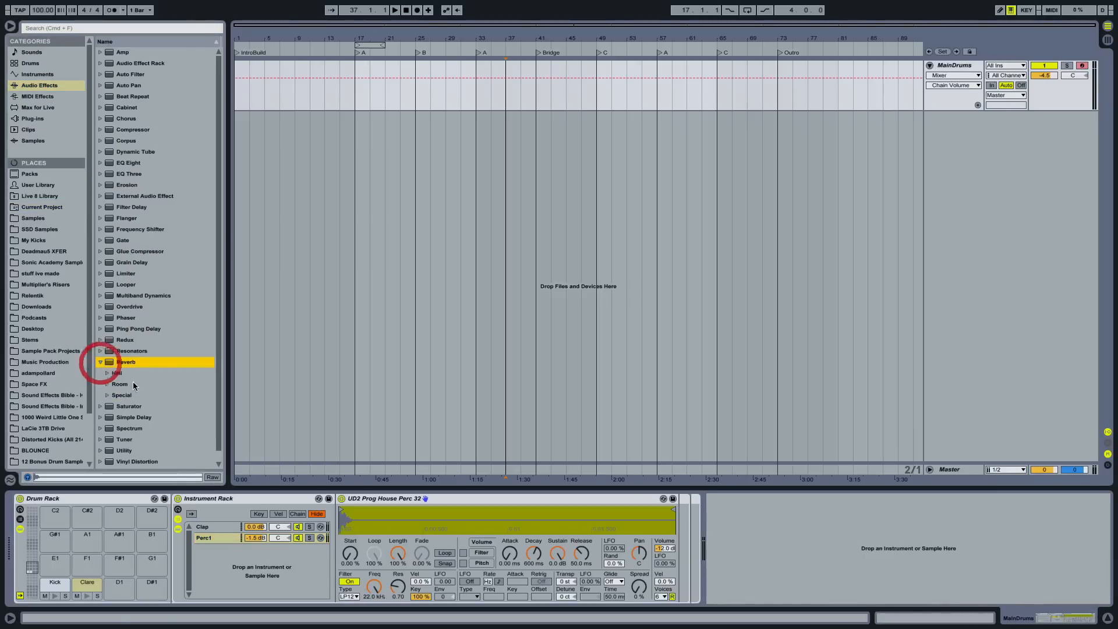
left_click(107, 384)
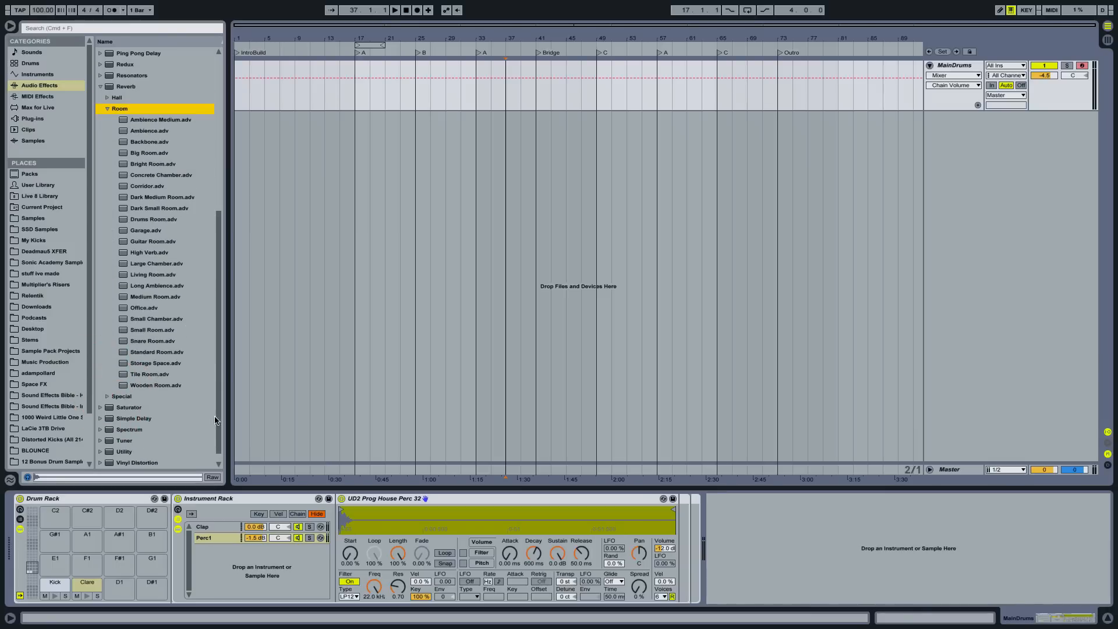
left_click(209, 538)
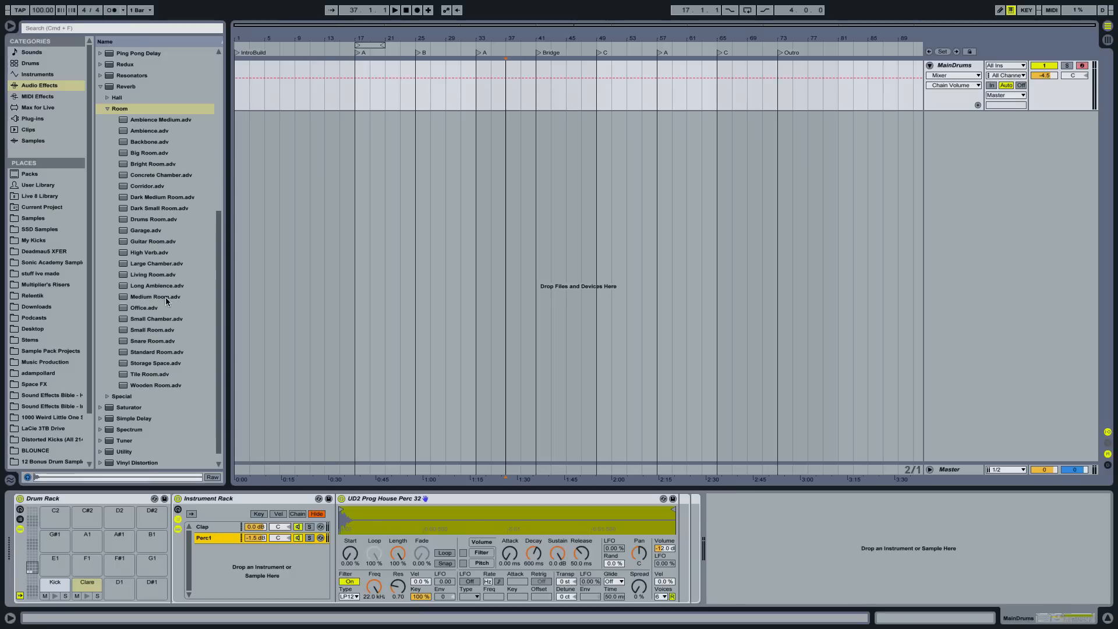
mouse_move(152, 241)
left_mouse_down()
mouse_move(507, 556)
mouse_move(617, 551)
mouse_move(677, 530)
left_mouse_up()
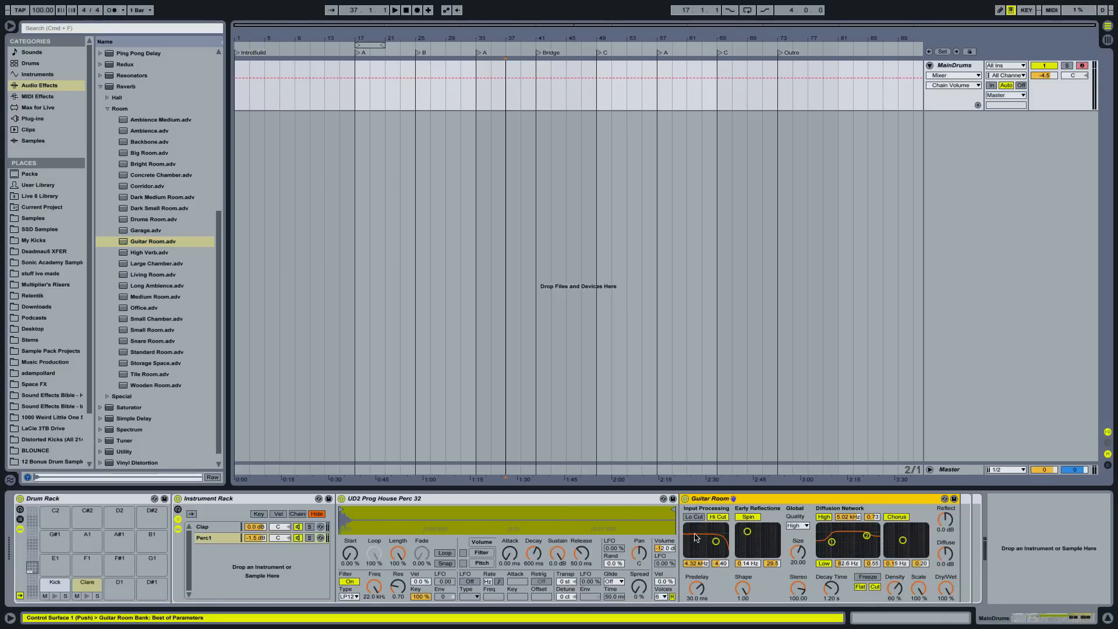
Step: Set the Guitar Room reverb's Dry/Wet to about 46%, bypassing and re-enabling the effect to compare the sound
left_click_drag(946, 590, 946, 612)
left_click(686, 499)
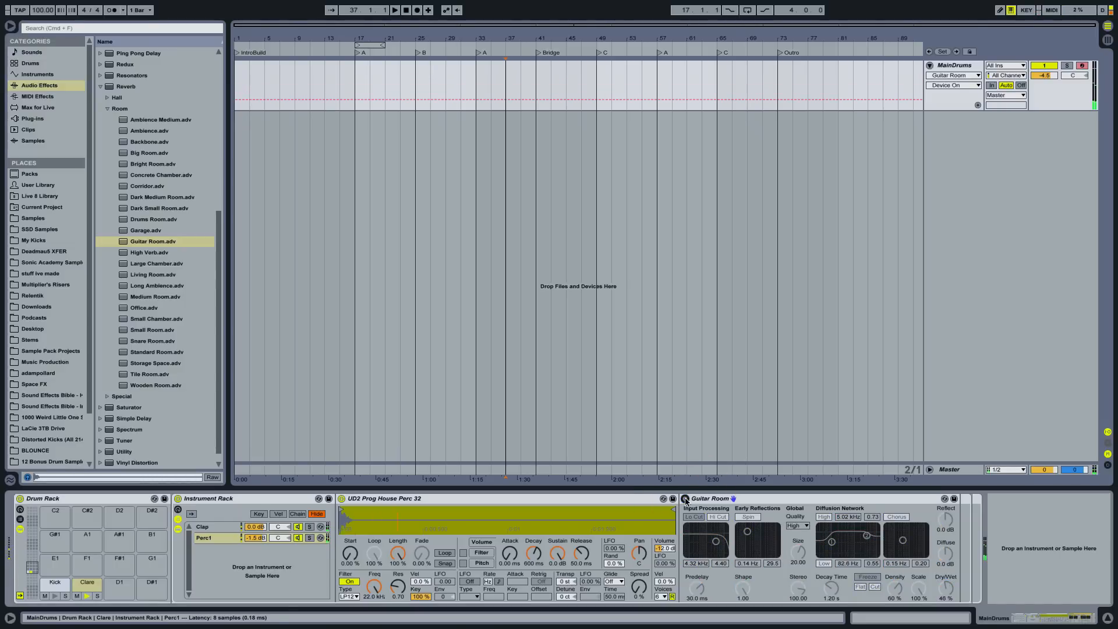
left_click(685, 499)
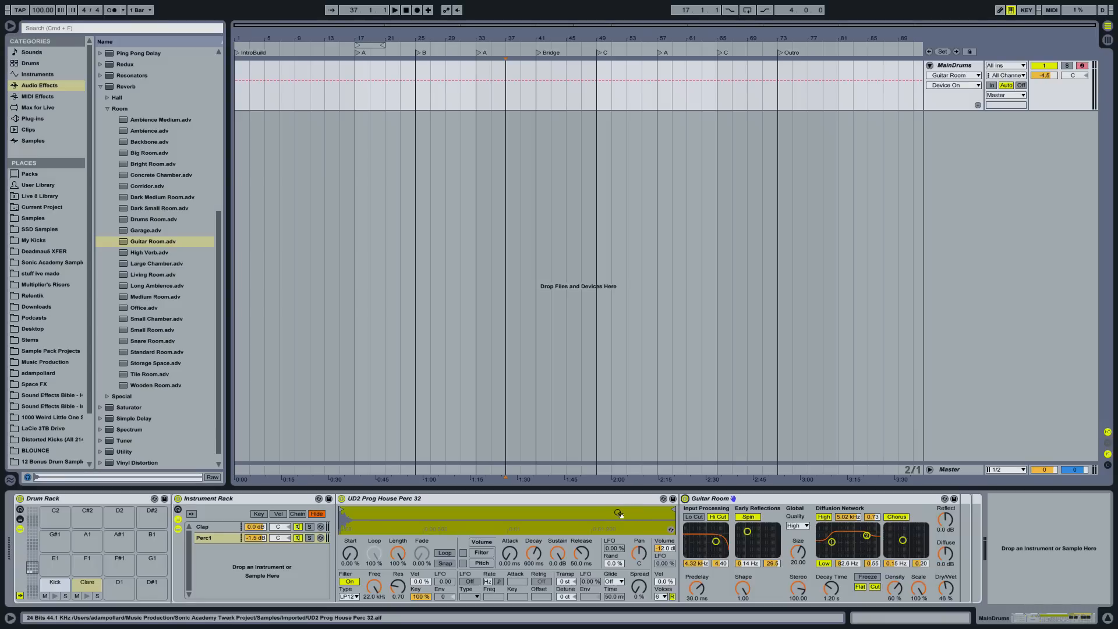
Step: Load UD2 Prog House Open Hat 04.aif from the current project onto the D1 pad of the Drum Rack
left_click(55, 208)
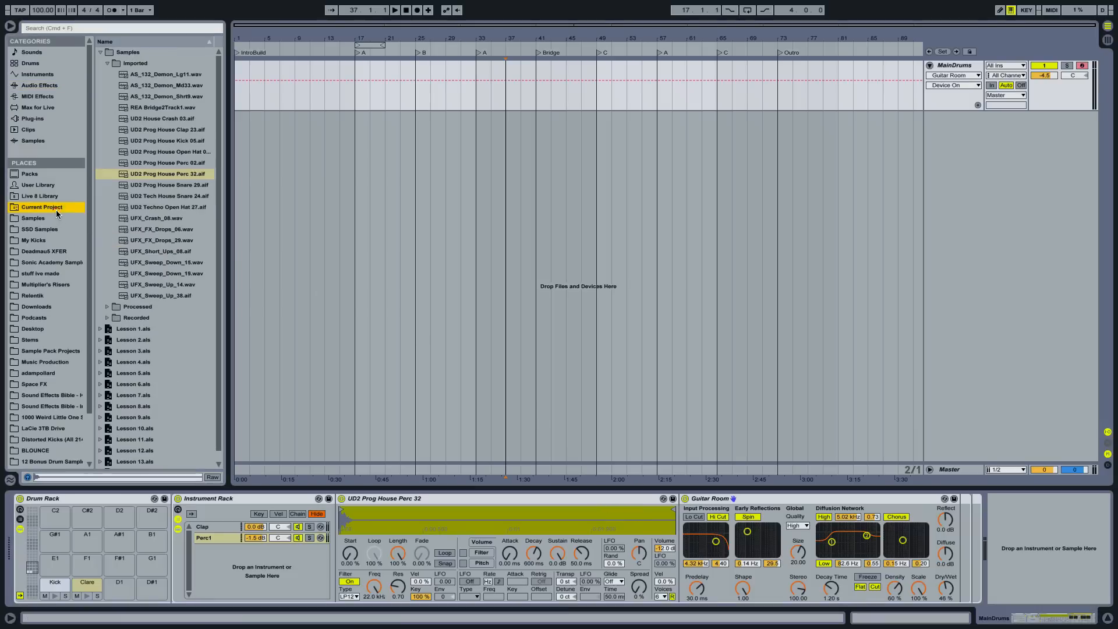
left_click(151, 152)
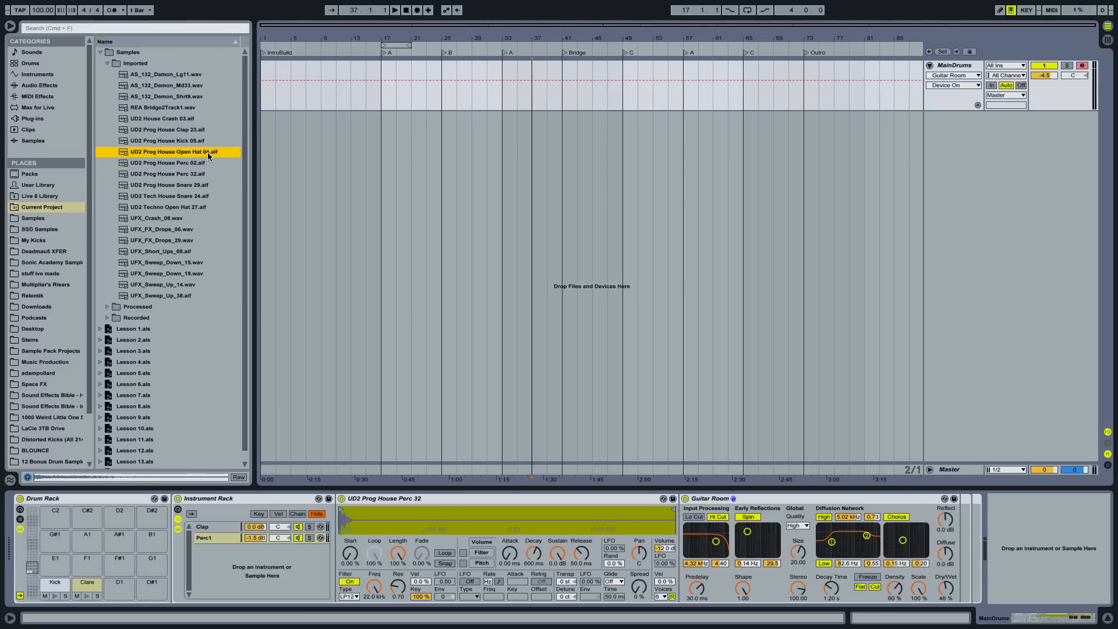
left_click_drag(254, 155, 237, 155)
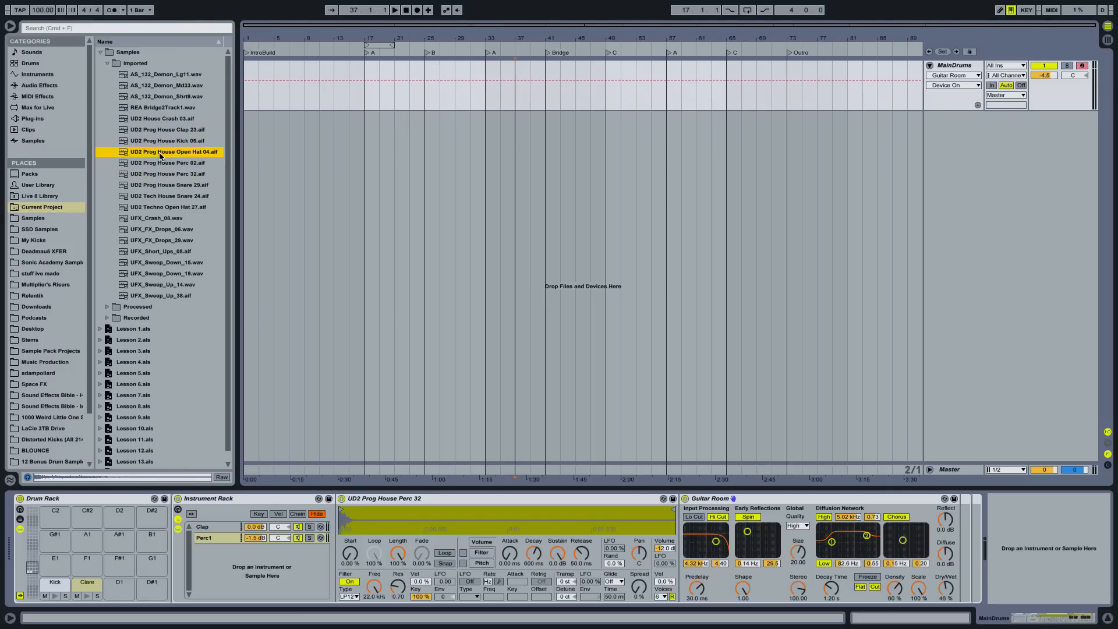
left_click_drag(161, 155, 114, 587)
Step: Rename the open hat pad to OpenHat and set its sampler's volume velocity amount to 0%
right_click(117, 587)
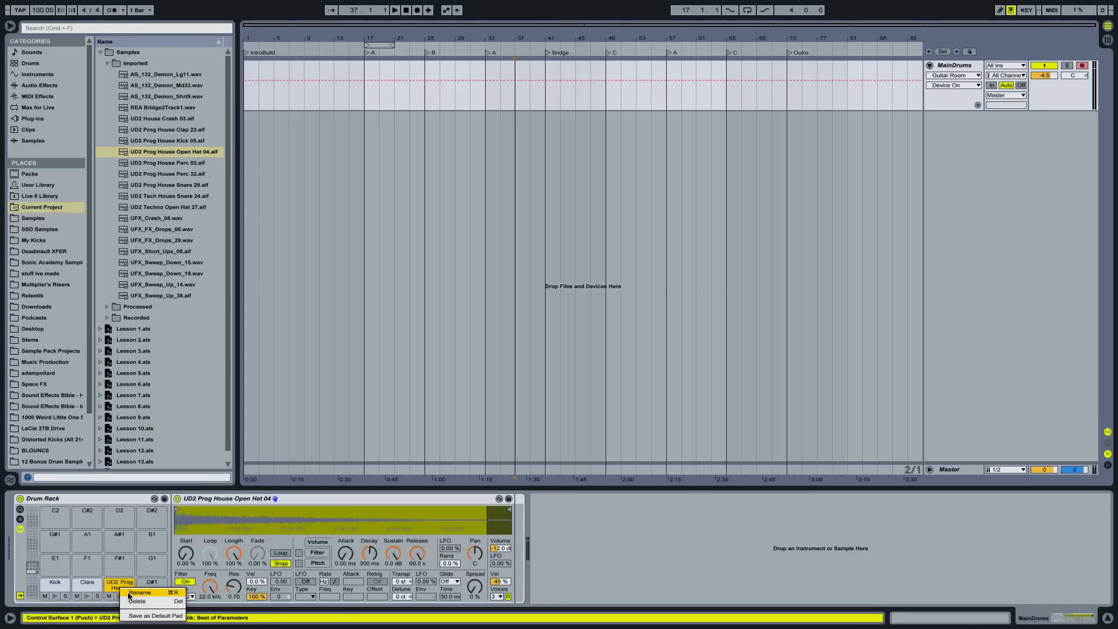
left_click(128, 593)
type("OpenHat")
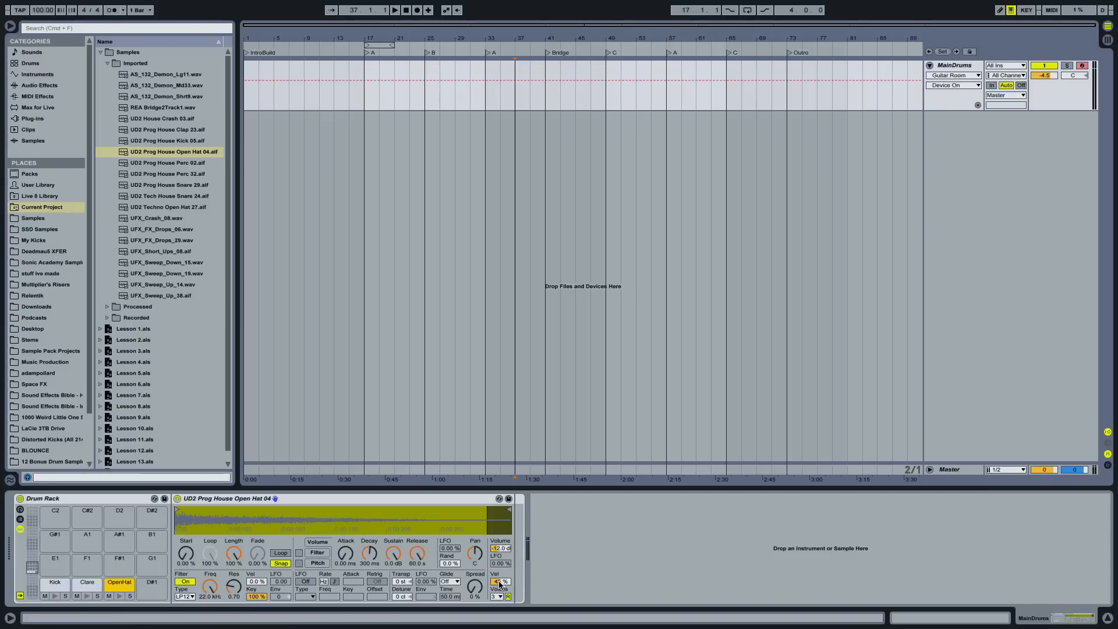
left_click_drag(499, 583, 499, 612)
key("a")
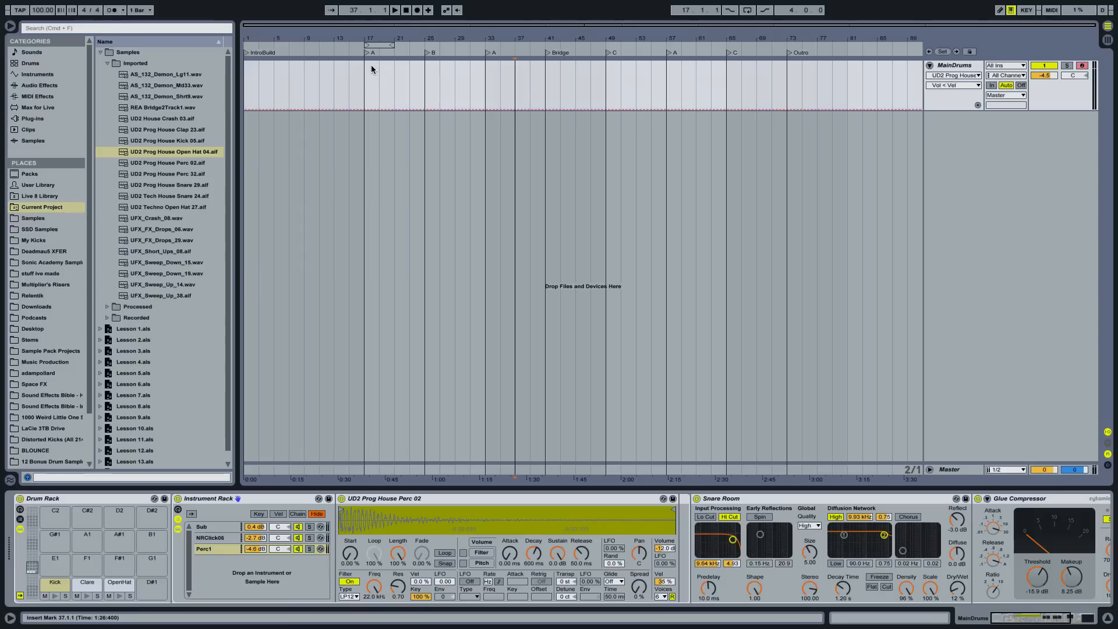
Step: Insert an empty four-bar MIDI clip on the MainDrums track from bar 17 to bar 21
left_click_drag(365, 65, 393, 70)
right_click(392, 70)
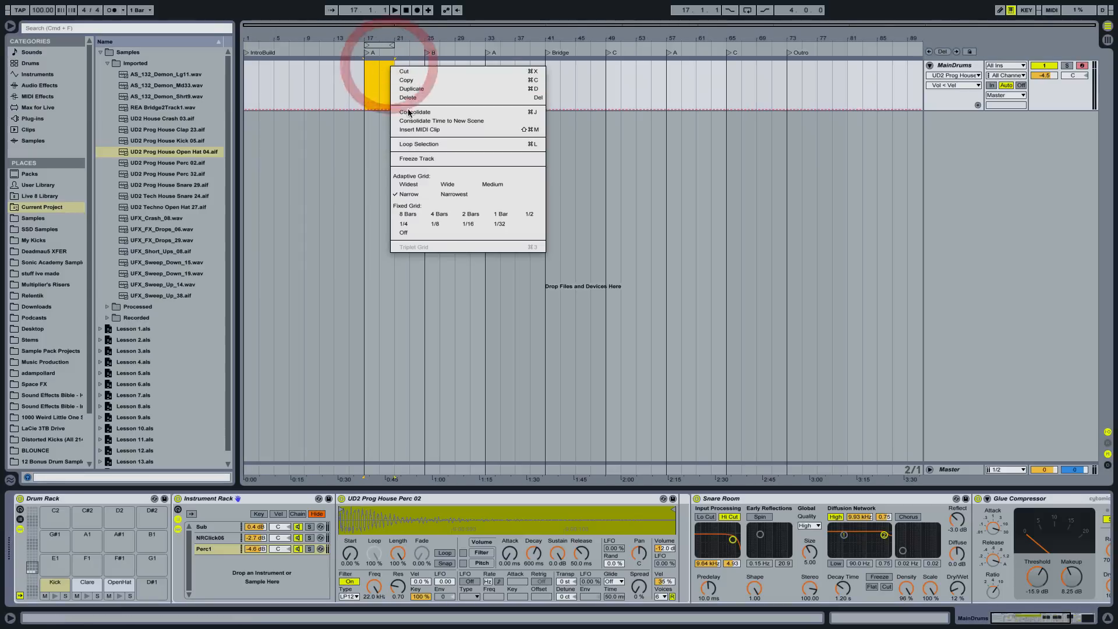
left_click(413, 130)
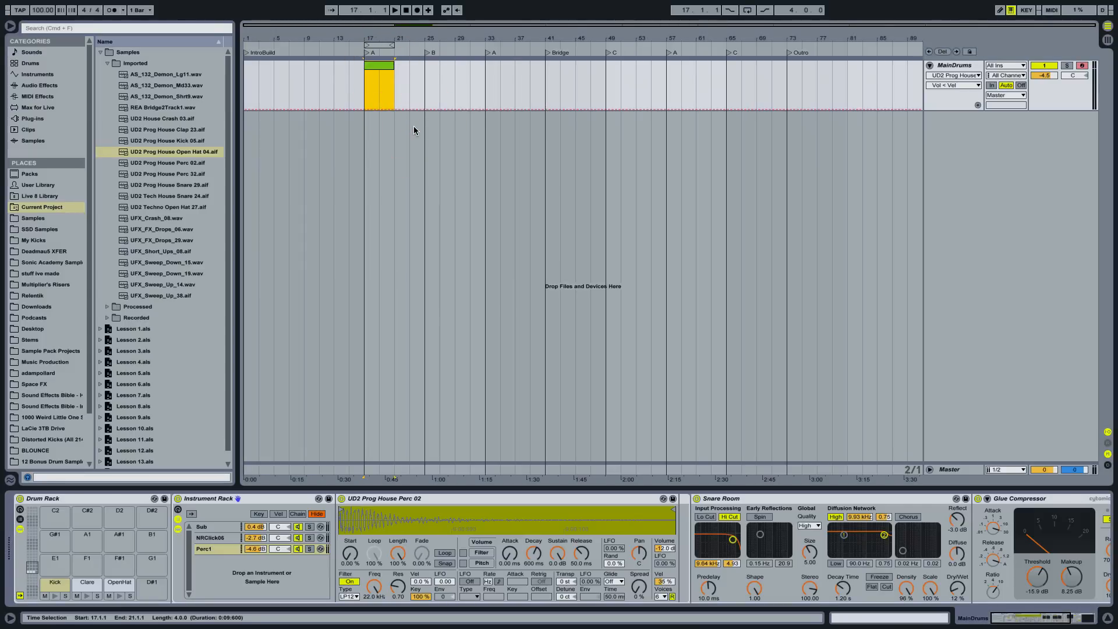
Step: Colour the new MainDrums clip bright green and show its notes for editing
right_click(383, 64)
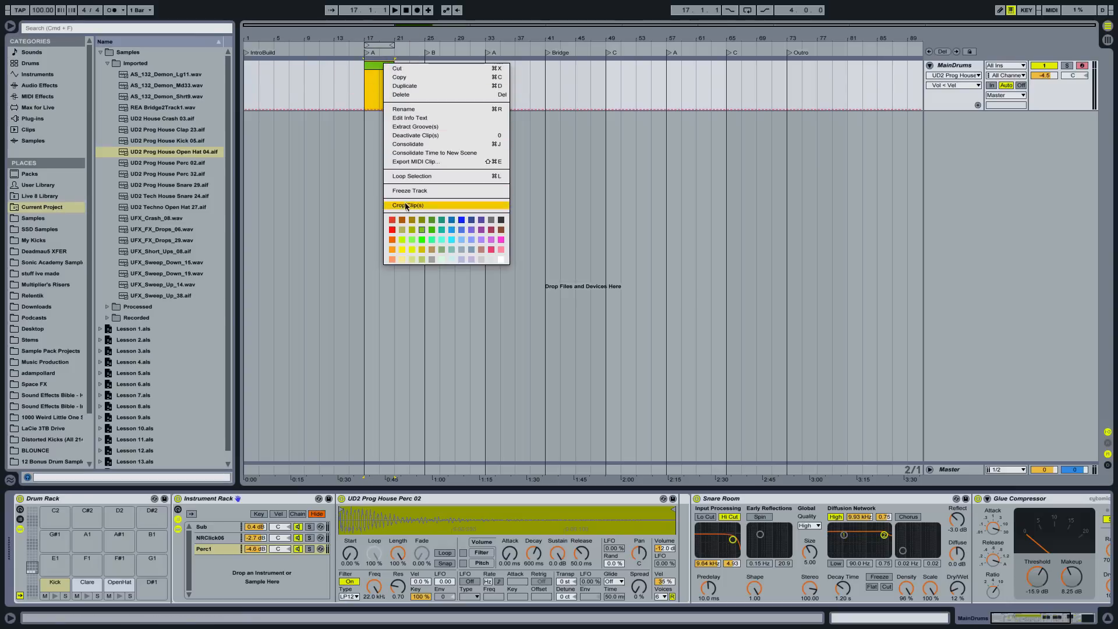
left_click(411, 240)
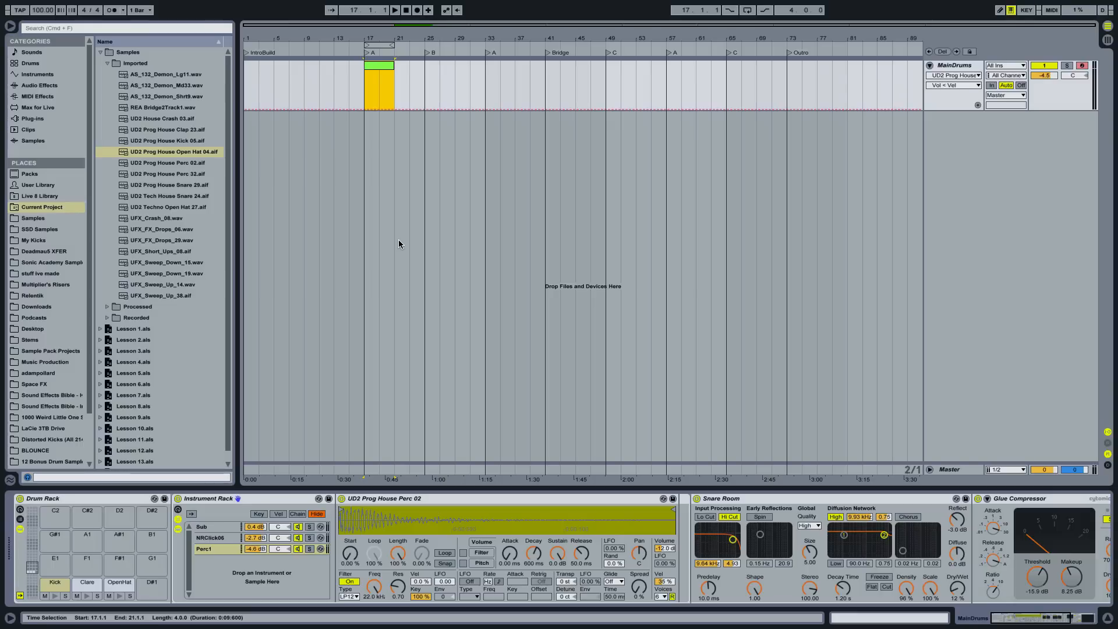
key("shift+Tab")
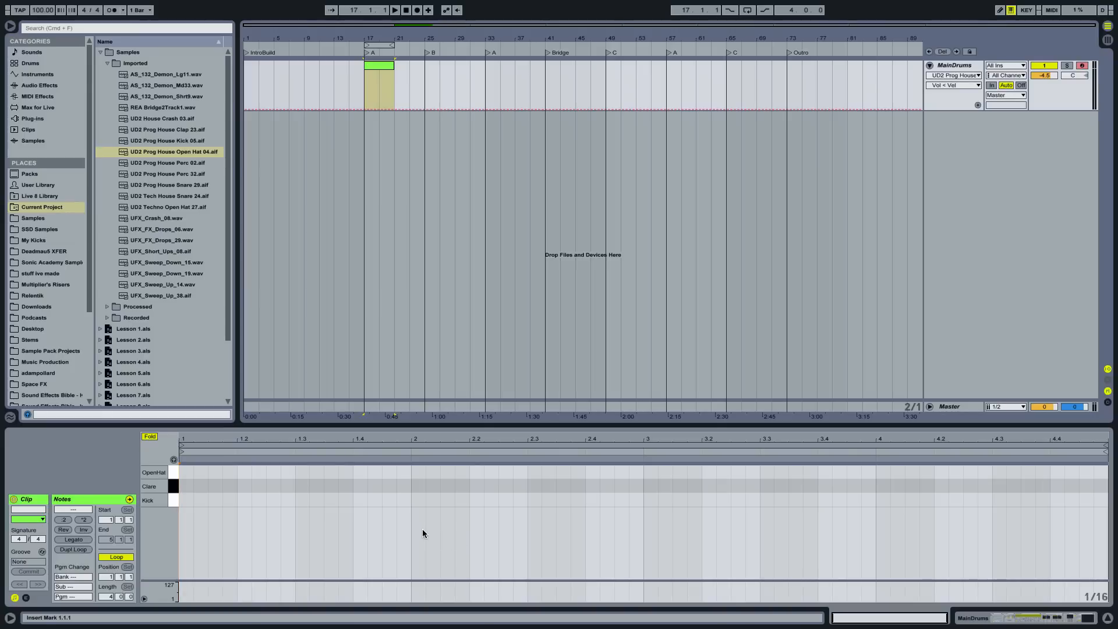
Step: Draw the first bar's pattern: Kick notes at 1.1.1, 1.3.3 and 1.4.2, and Clare notes at 1.2.1 and 1.4.1
key("b")
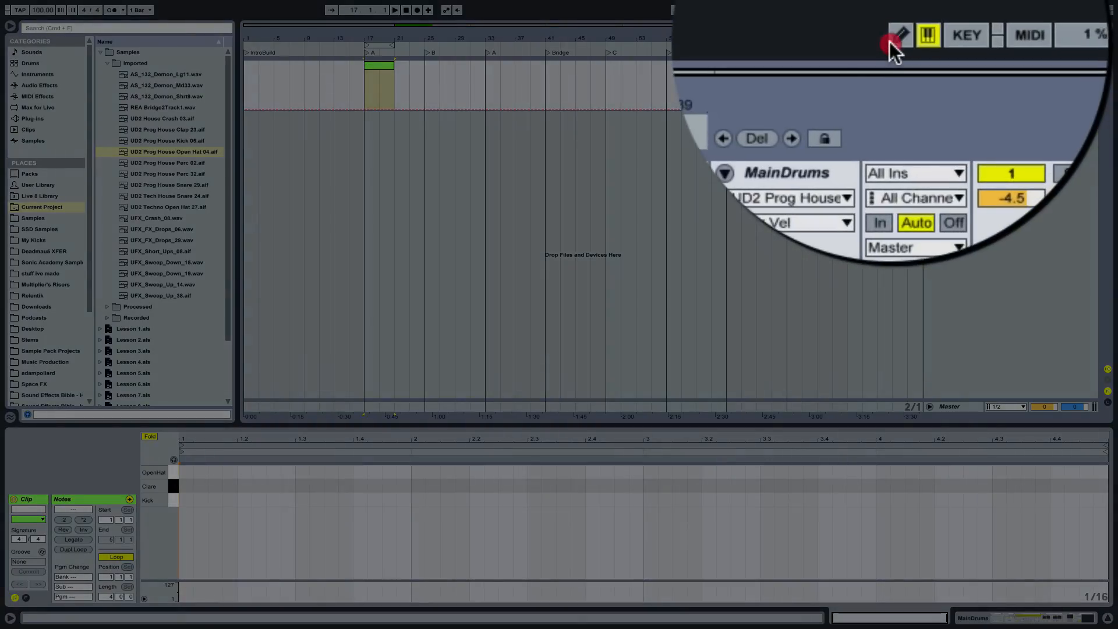
left_click(1000, 10)
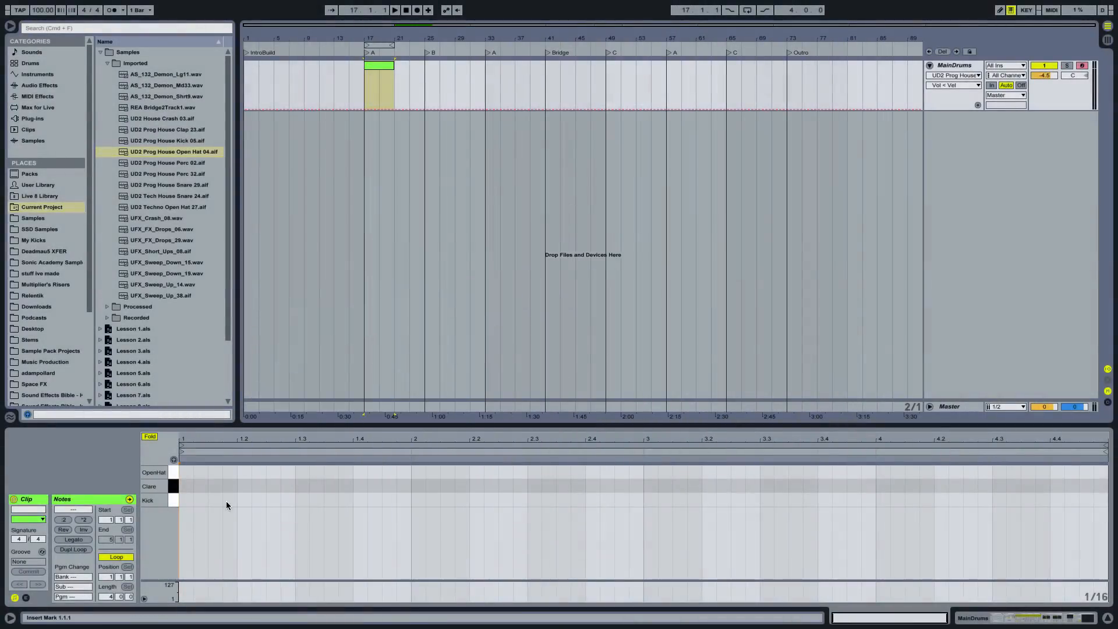
key("super+b")
left_click(186, 500)
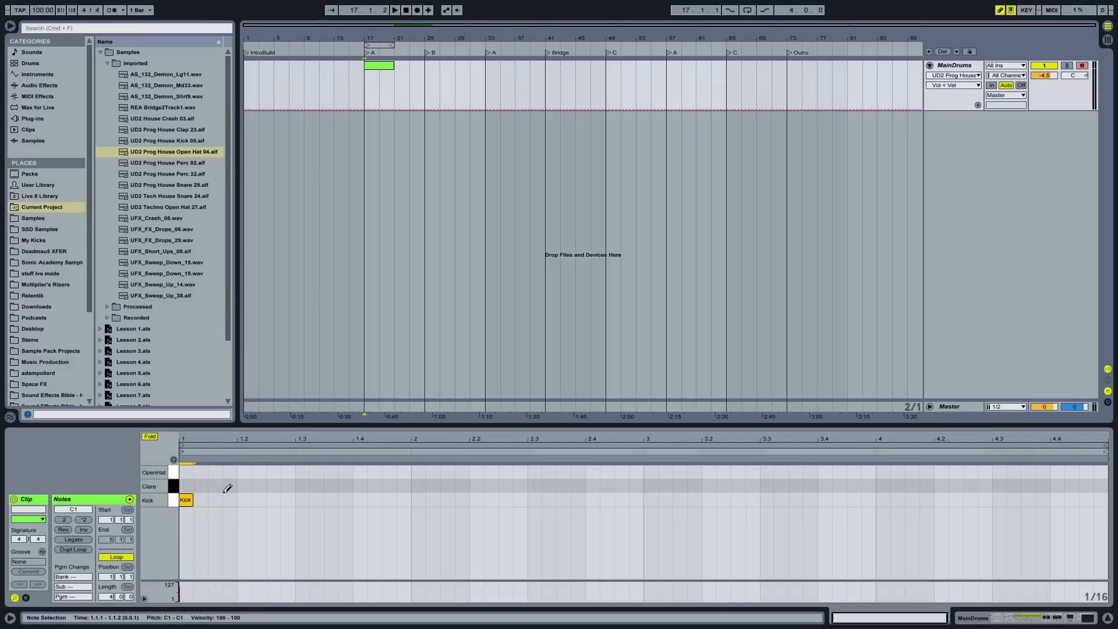
left_click(245, 485)
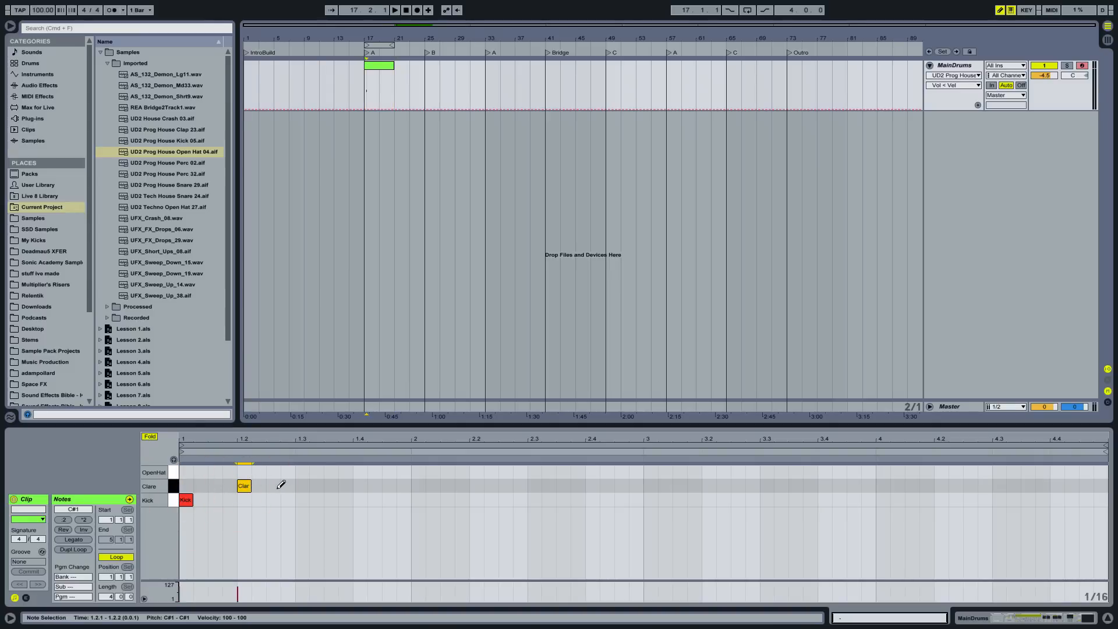
left_click(330, 500)
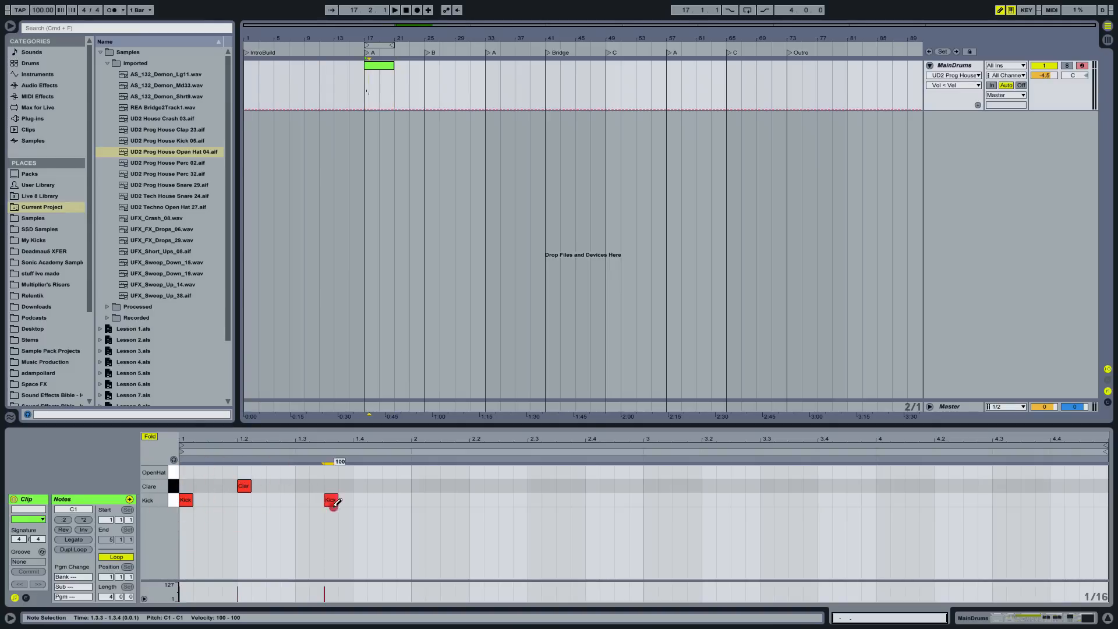
left_click(360, 486)
left_click(374, 500)
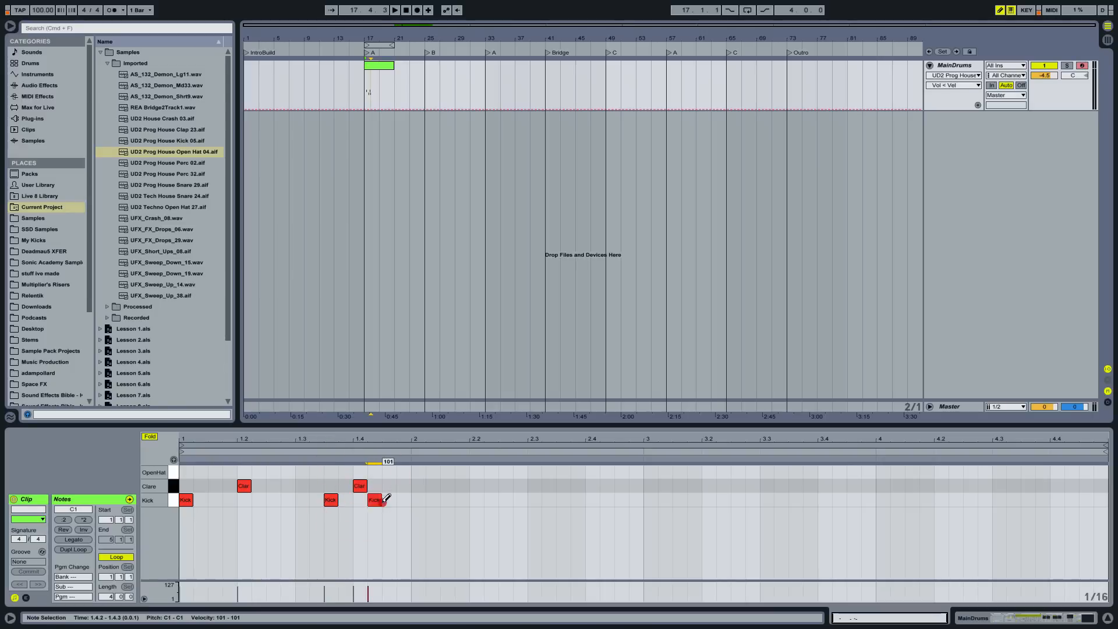
Step: Draw the second bar's pattern: Kick notes at 2.1.1, 2.3.3 and 2.4.2, and Clare notes at 2.2.1 and 2.4.1
left_click(419, 500)
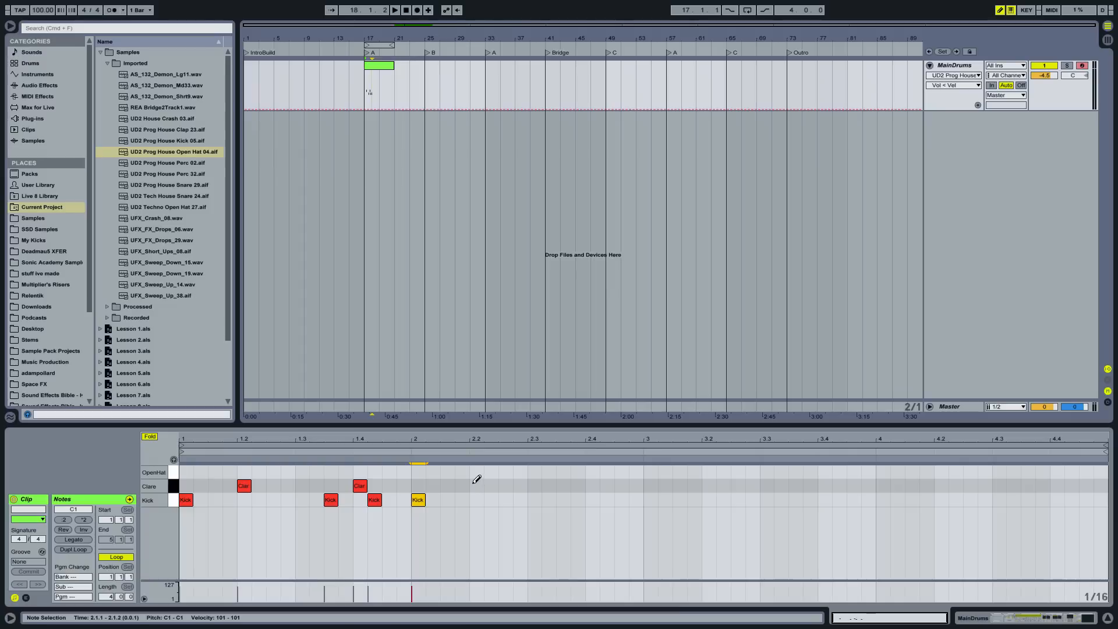
left_click(477, 486)
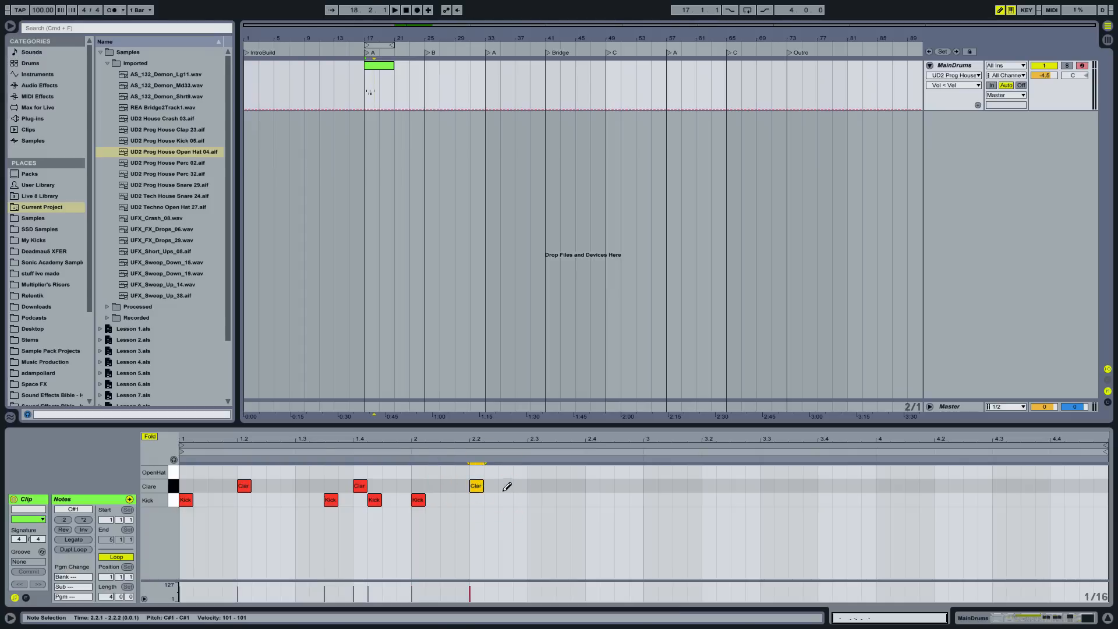
left_click(563, 500)
left_click(592, 486)
left_click(607, 499)
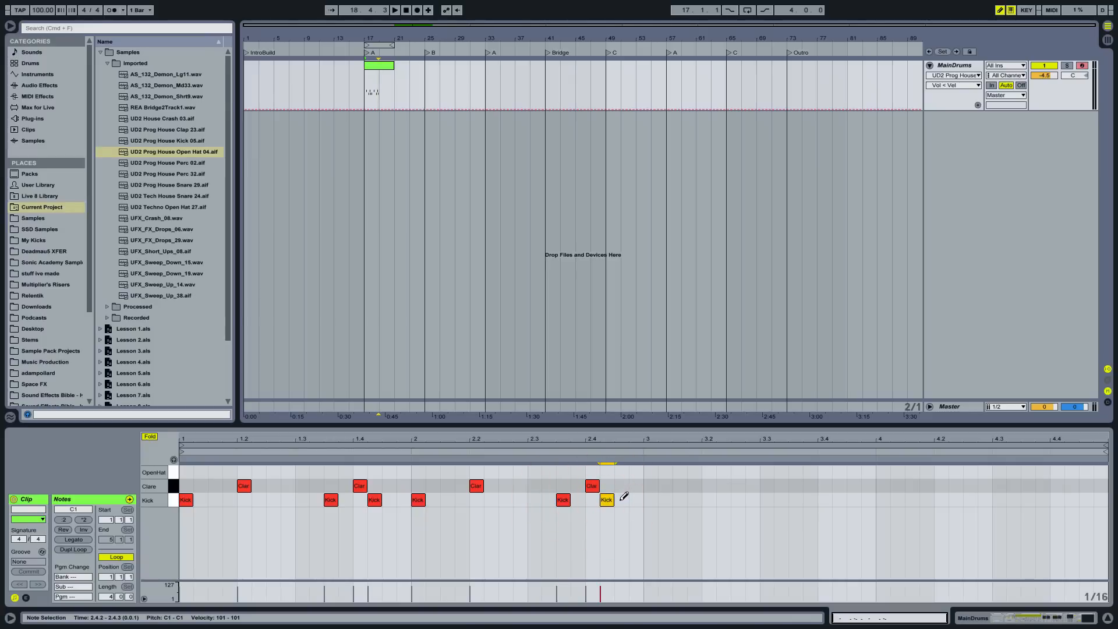
key("b")
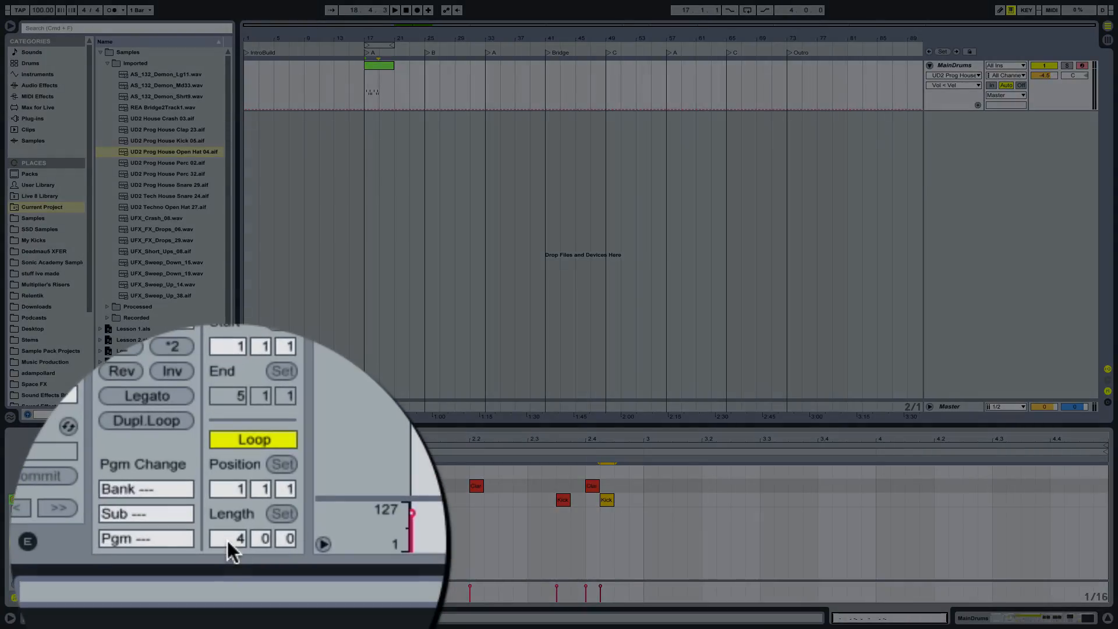
Step: Set the MIDI clip's loop length to 2 bars
left_click(227, 541)
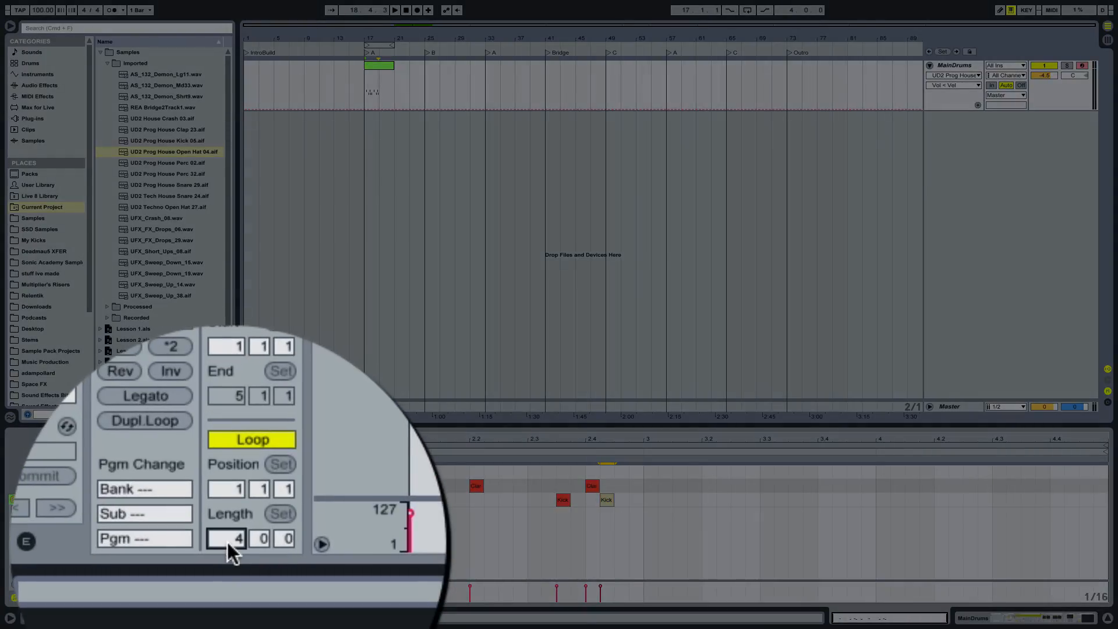
type("2")
key("Return")
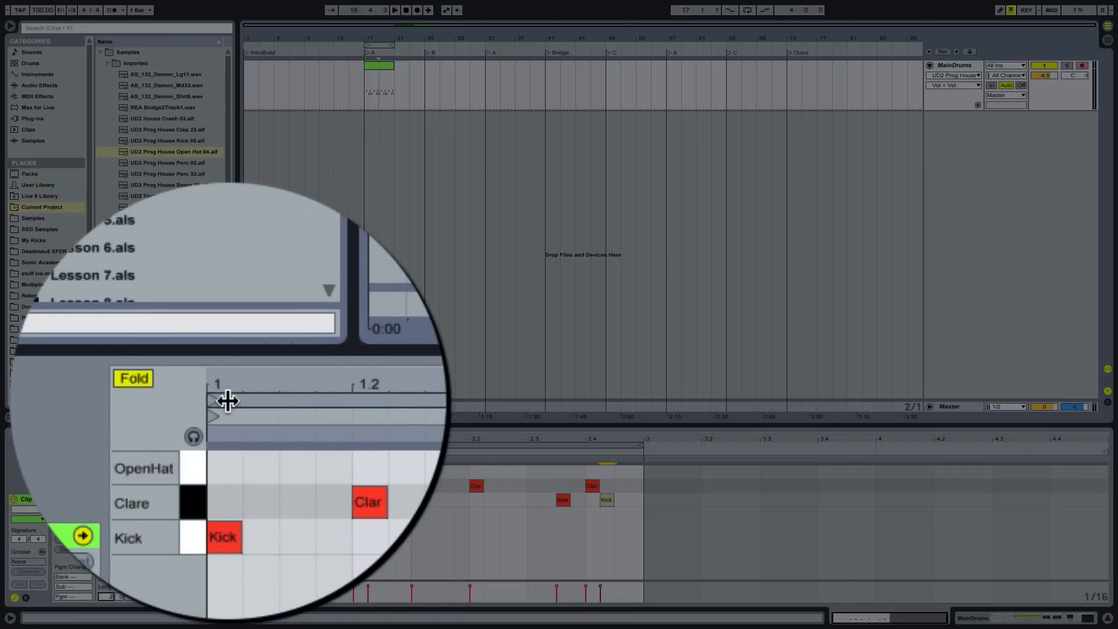
Step: Select the clip's two-bar loop and play back the kick and Clare pattern
left_click(227, 400)
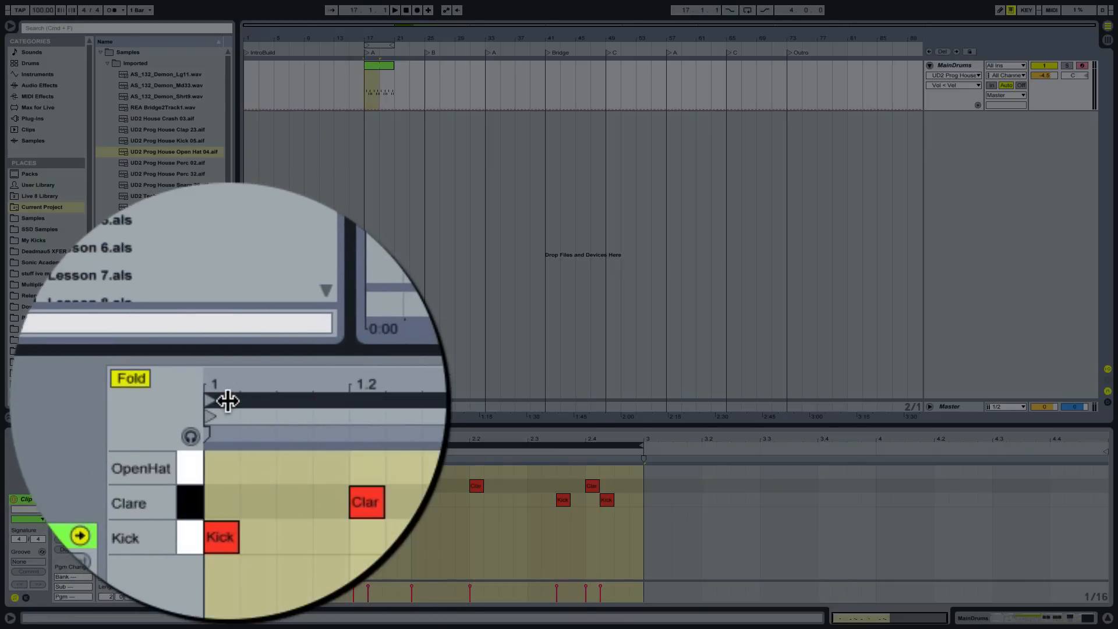
key("space")
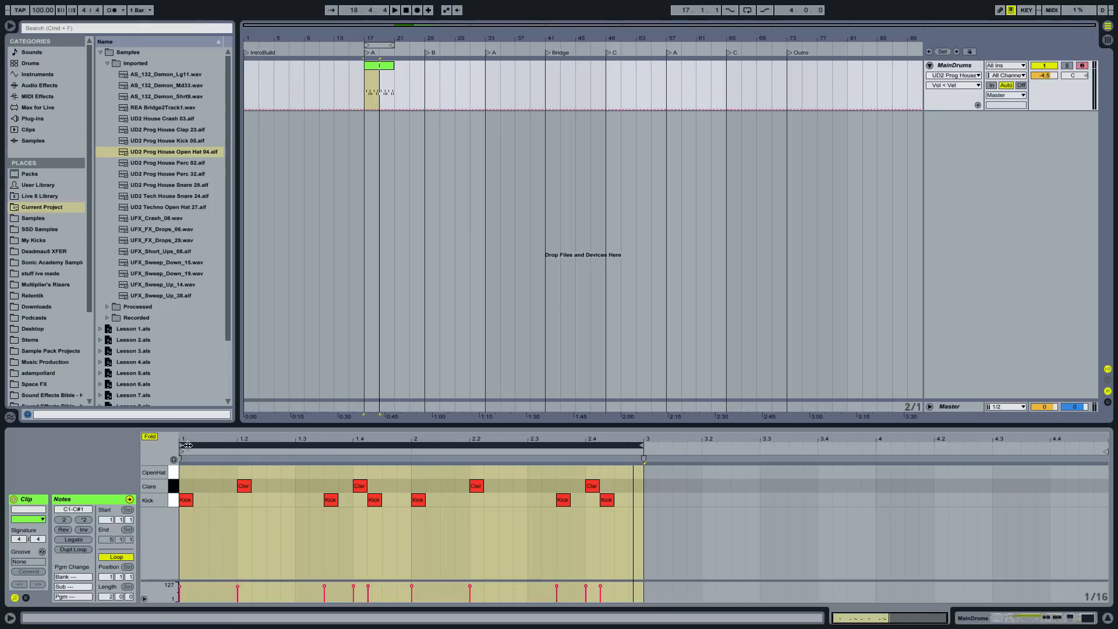
key("space")
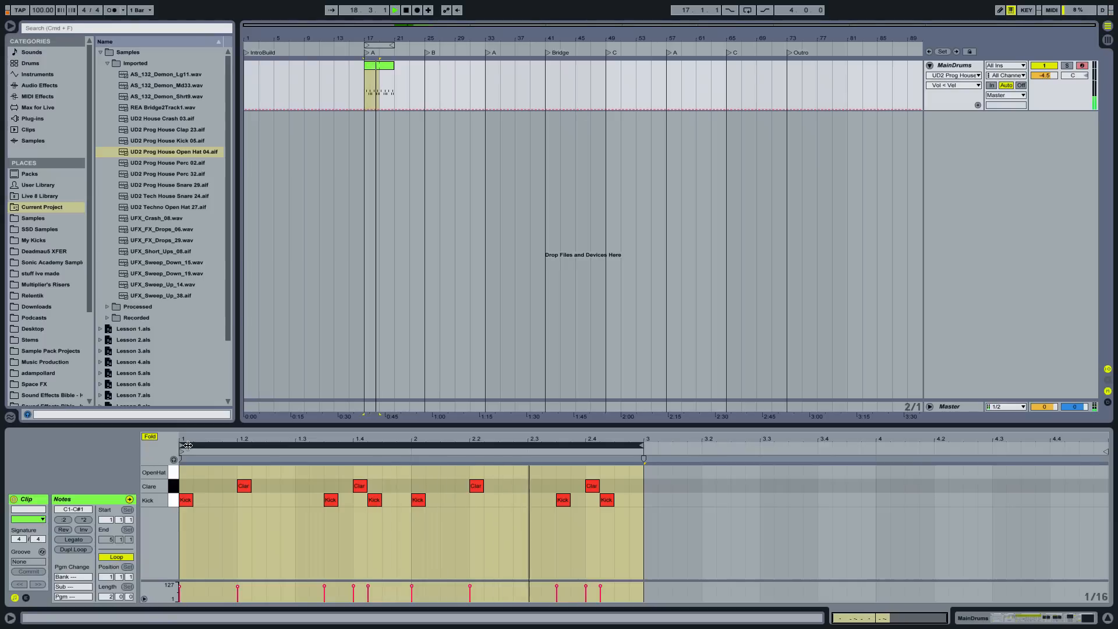
key("space")
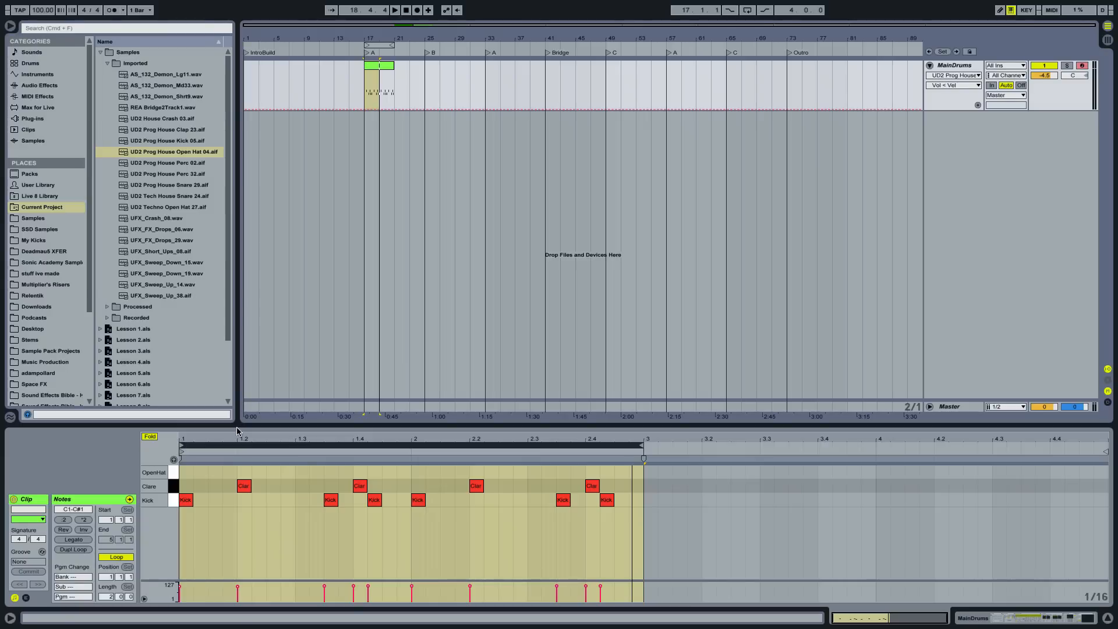
Step: Duplicate the green MainDrums clip to bars 21–25 and colour the copy turquoise
left_click(384, 67)
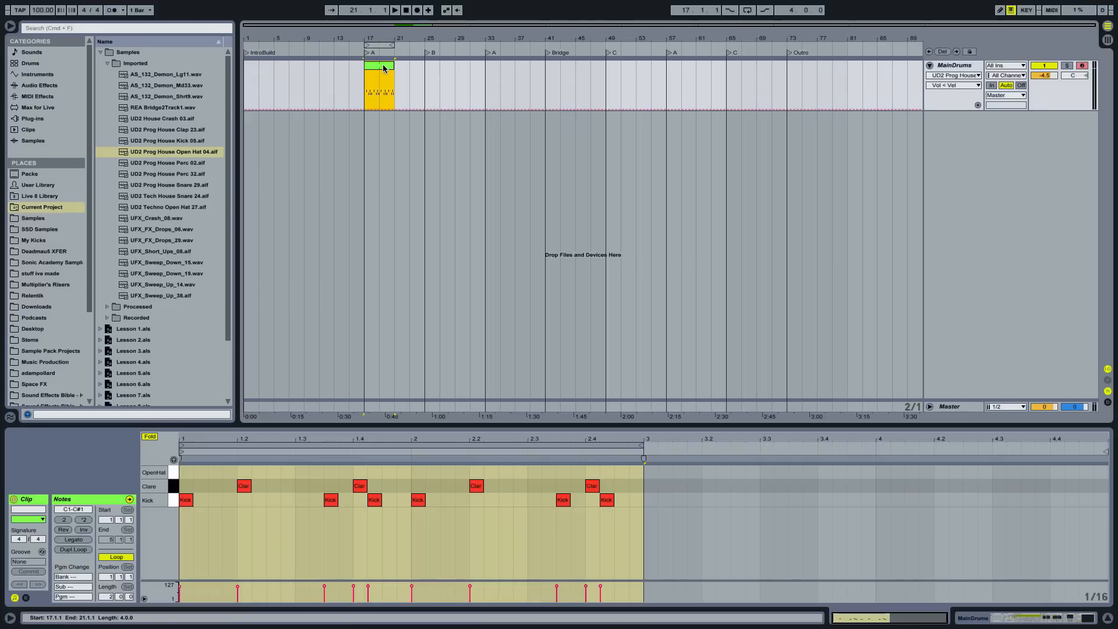
key("super+d")
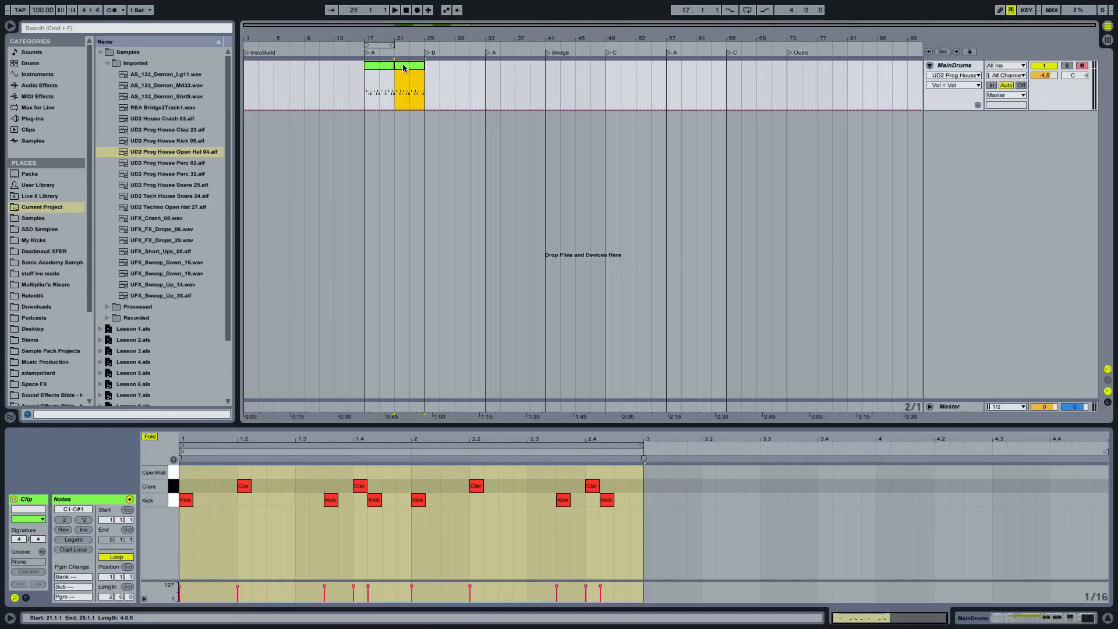
right_click(402, 67)
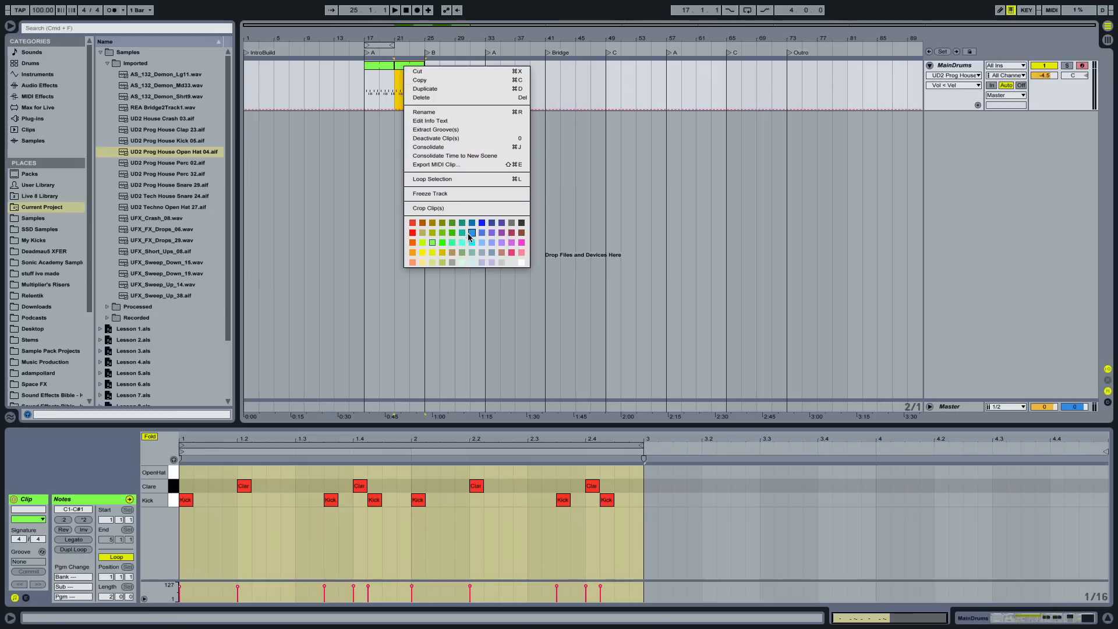
left_click(472, 253)
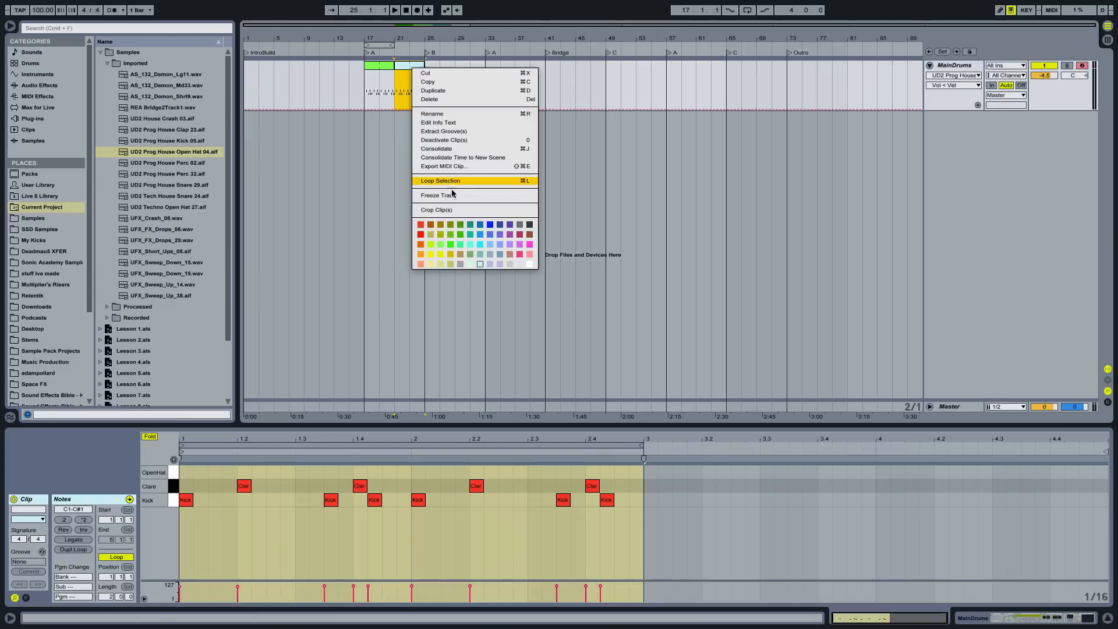
left_click(472, 244)
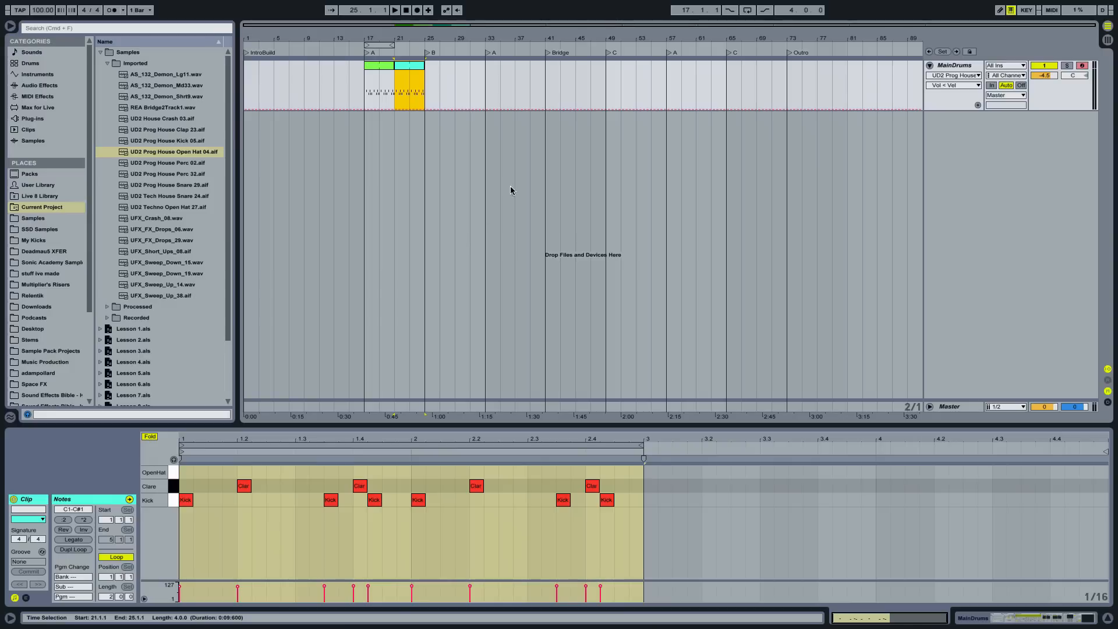
left_click(930, 66)
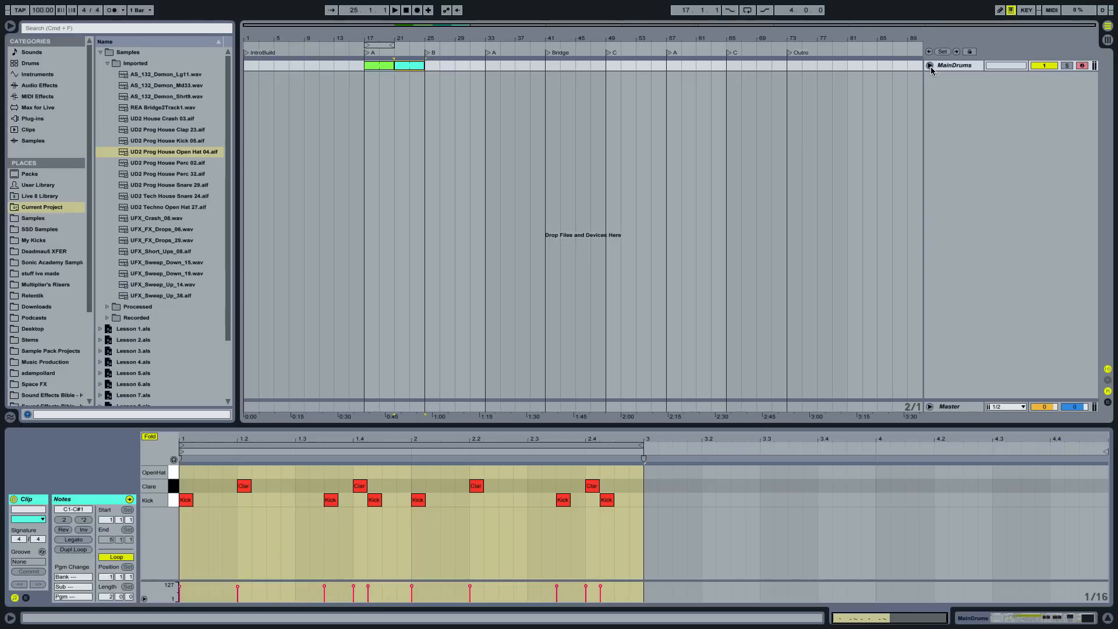
left_click(931, 65)
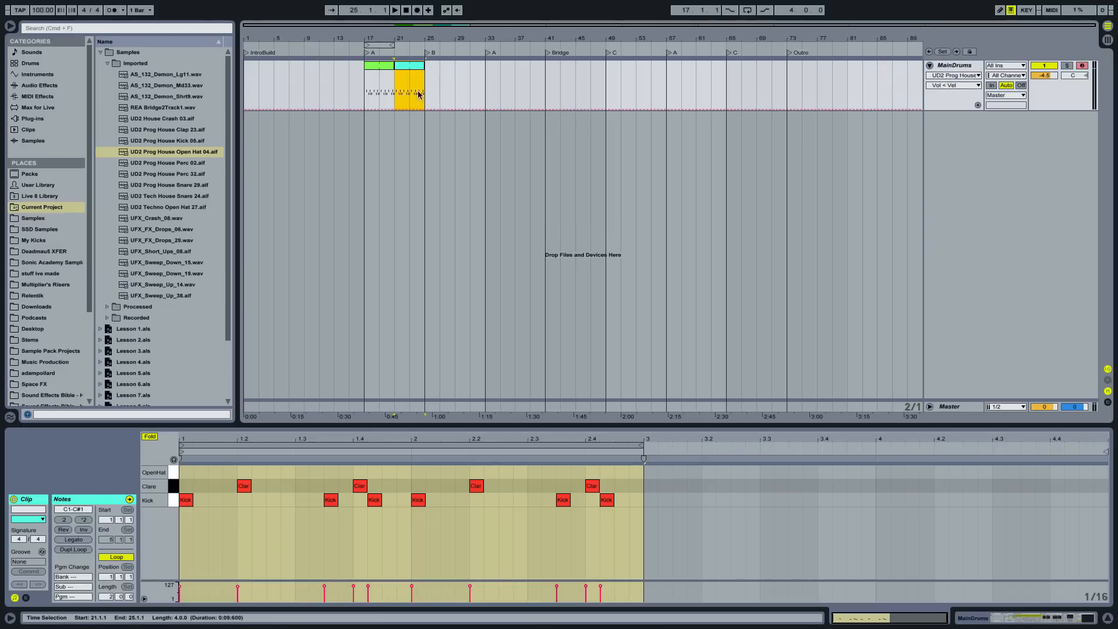
Step: Switch the turquoise clip's note grid to triplets
left_click(247, 504)
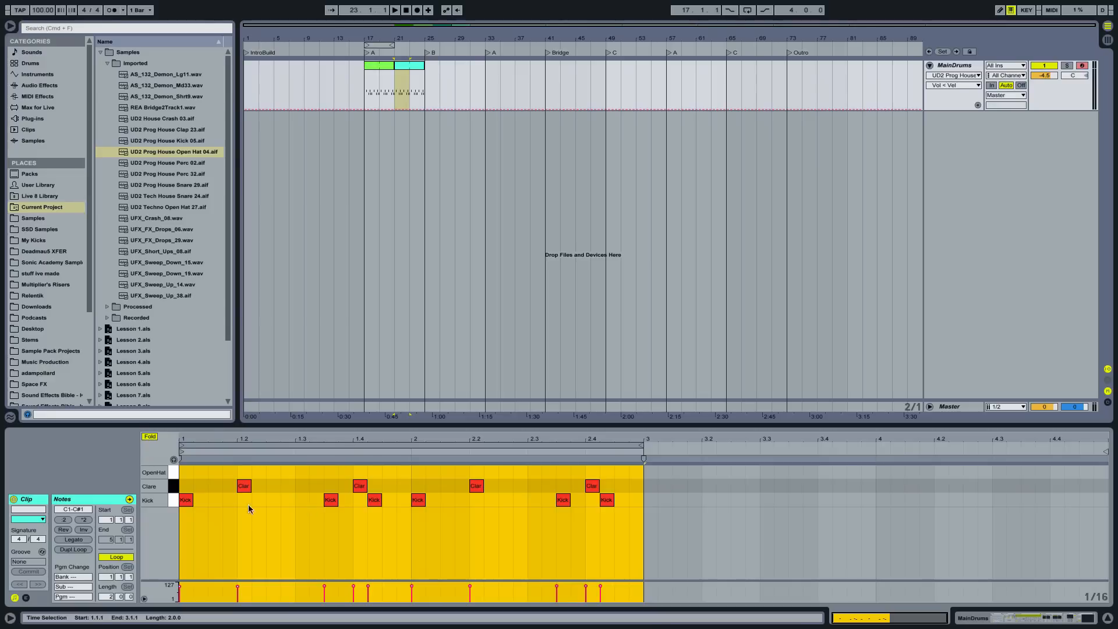
left_click(268, 501)
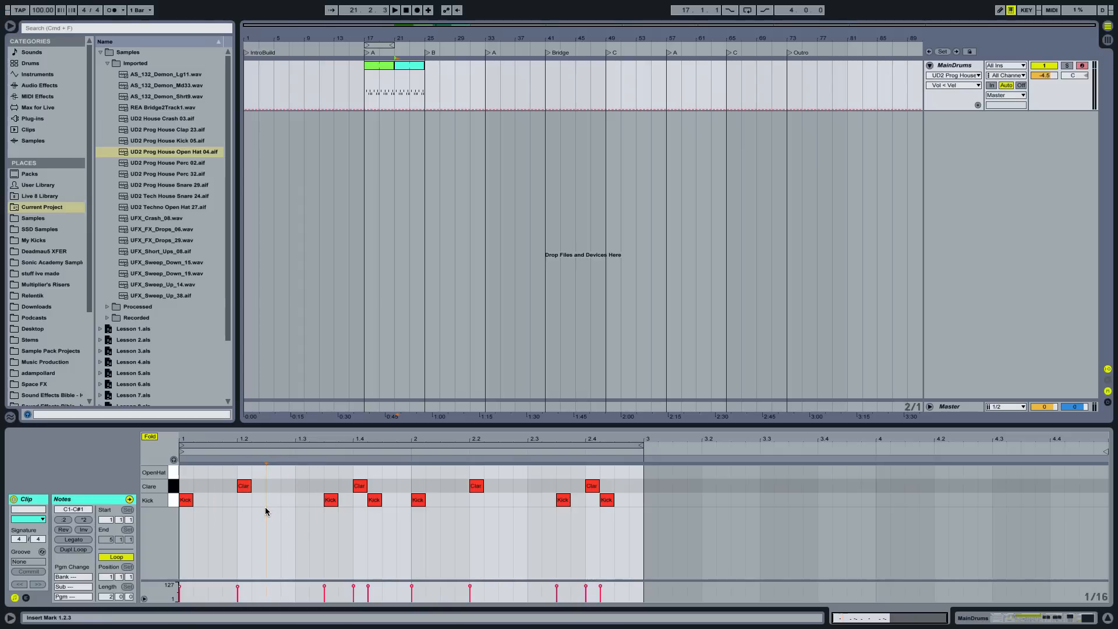
right_click(266, 510)
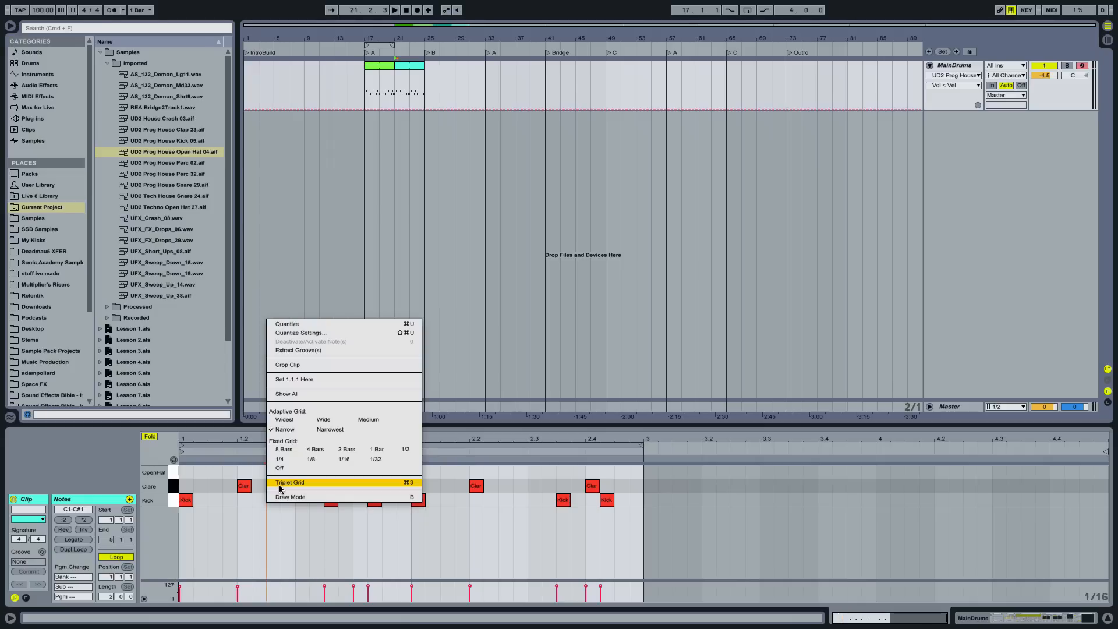
left_click(280, 483)
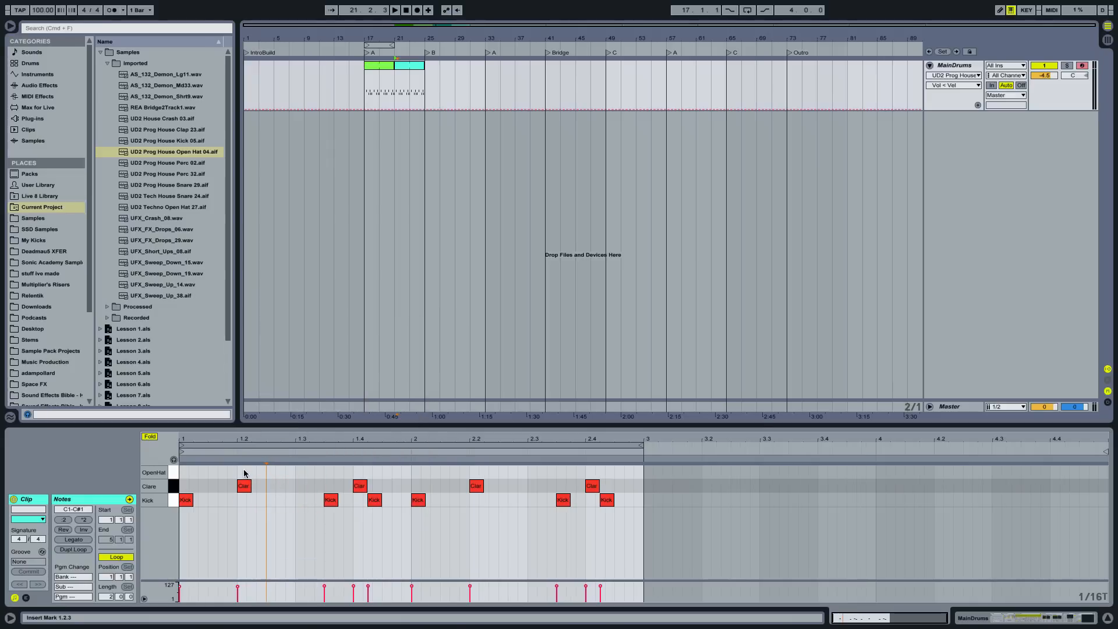
Step: Fill the OpenHat row from beat 1.2 up to bar 2 with nine back-to-back notes, each two 1/16T grid steps long
key("b")
left_click(242, 472)
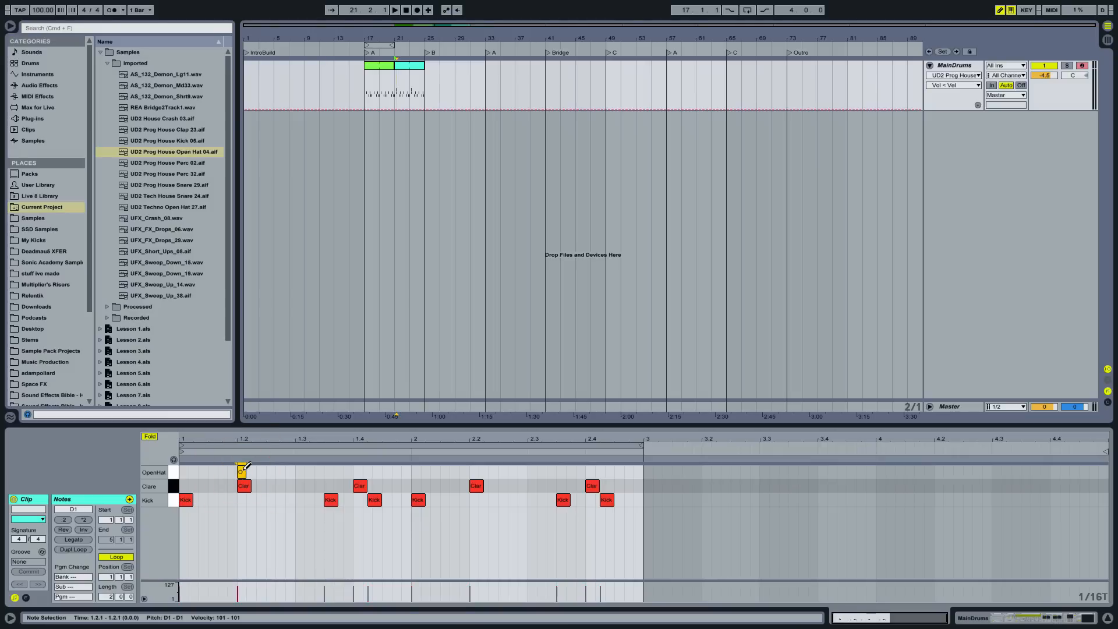
key("shift+Right")
key("super+d")
key("super+d")
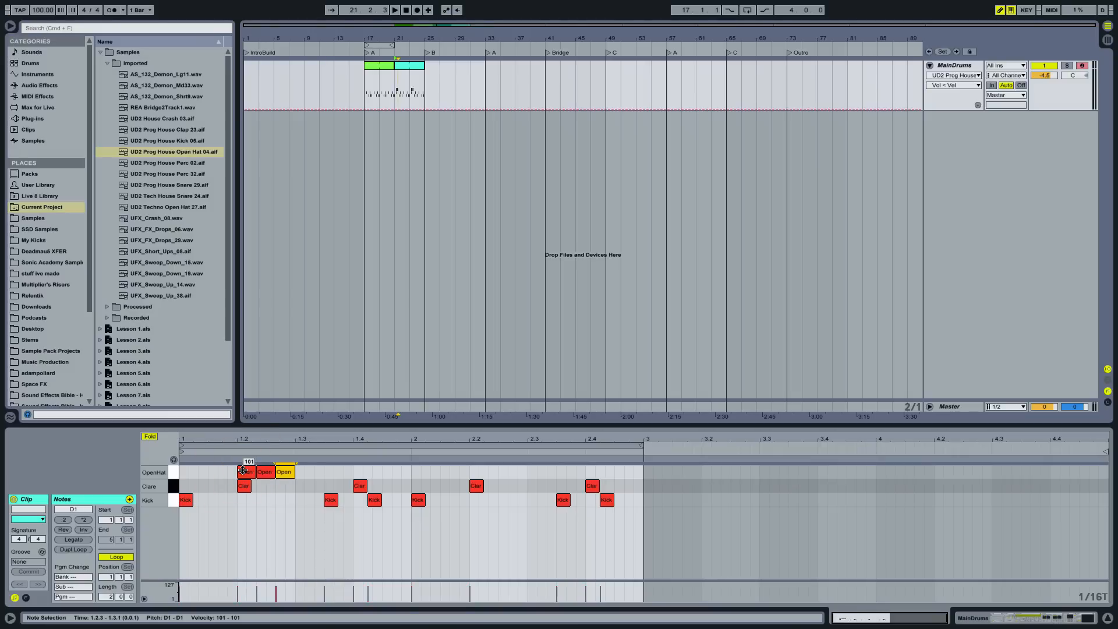
key("super+d")
key("super+d")
key("super+d")
key("super+d")
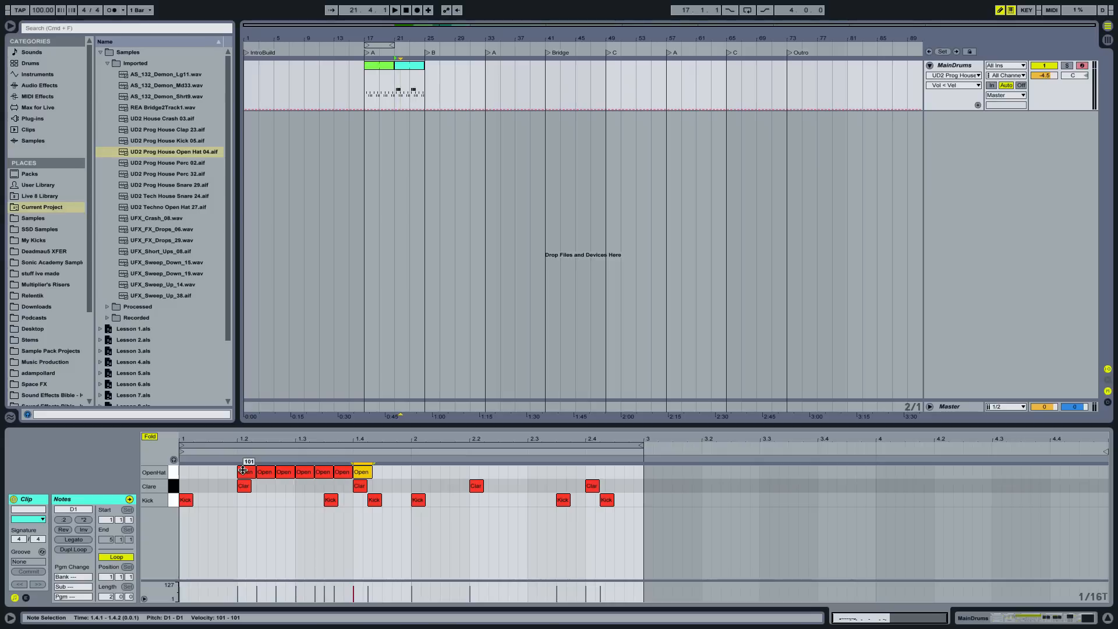
key("super+d")
key("super+d")
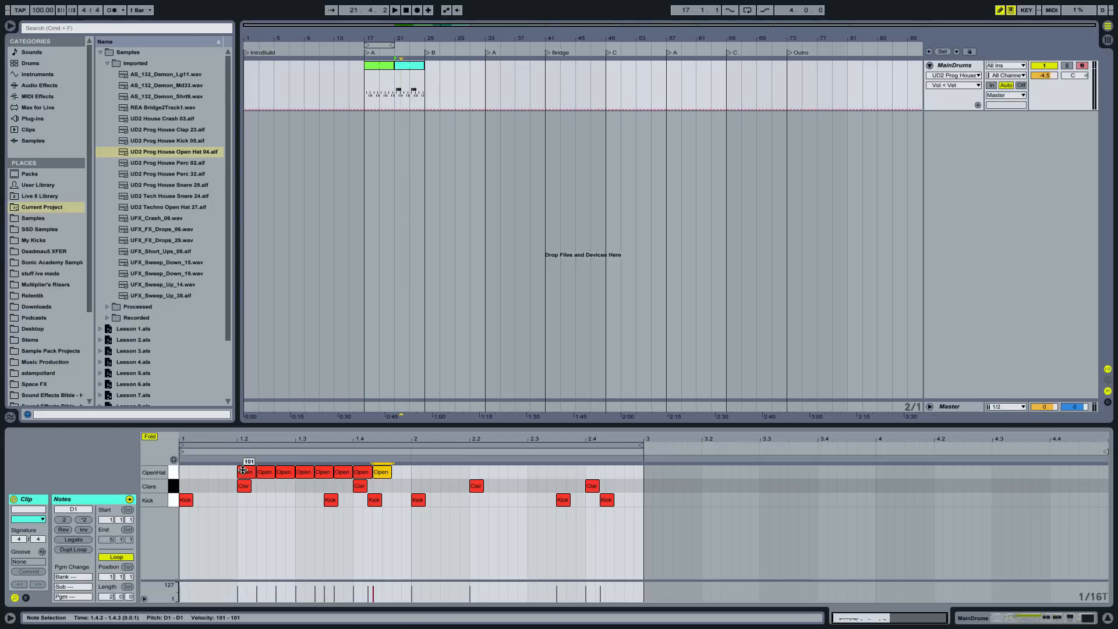
Step: Fill the OpenHat row from beat 2.2 up to bar 3 with nine back-to-back triplet notes of the same length
left_click(480, 470)
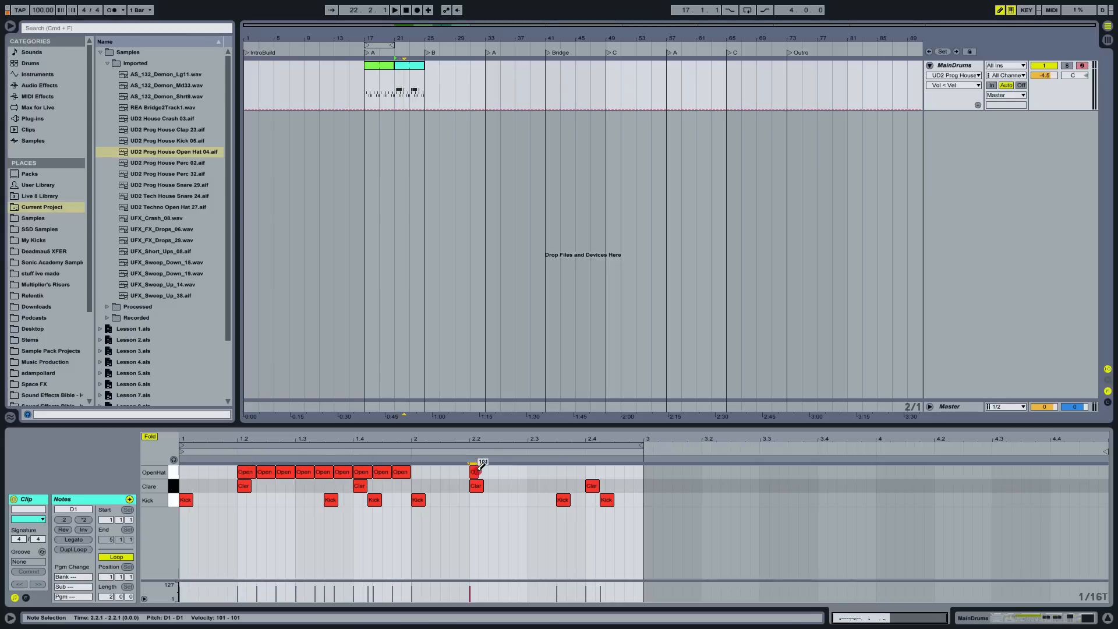
key("super+d")
key("super+d")
key("super+d")
key("super+d")
key("super+d")
key("super+d")
key("super+d")
key("super+d")
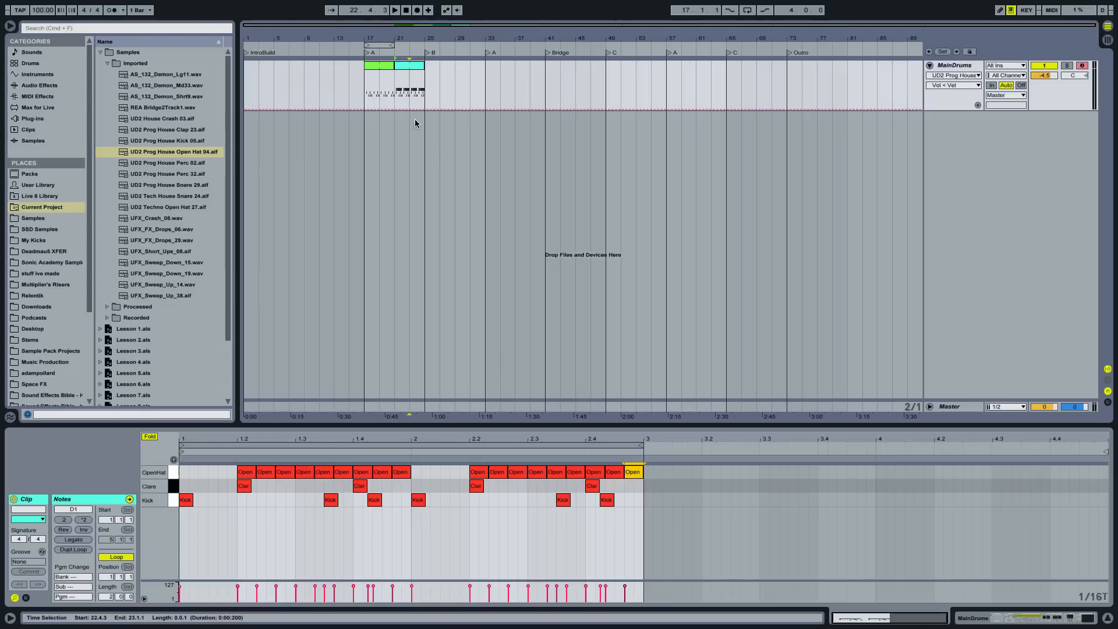
key("Delete")
Step: Play both drum clips from bar 17 and select the MainDrums track
left_click(364, 84)
key("space")
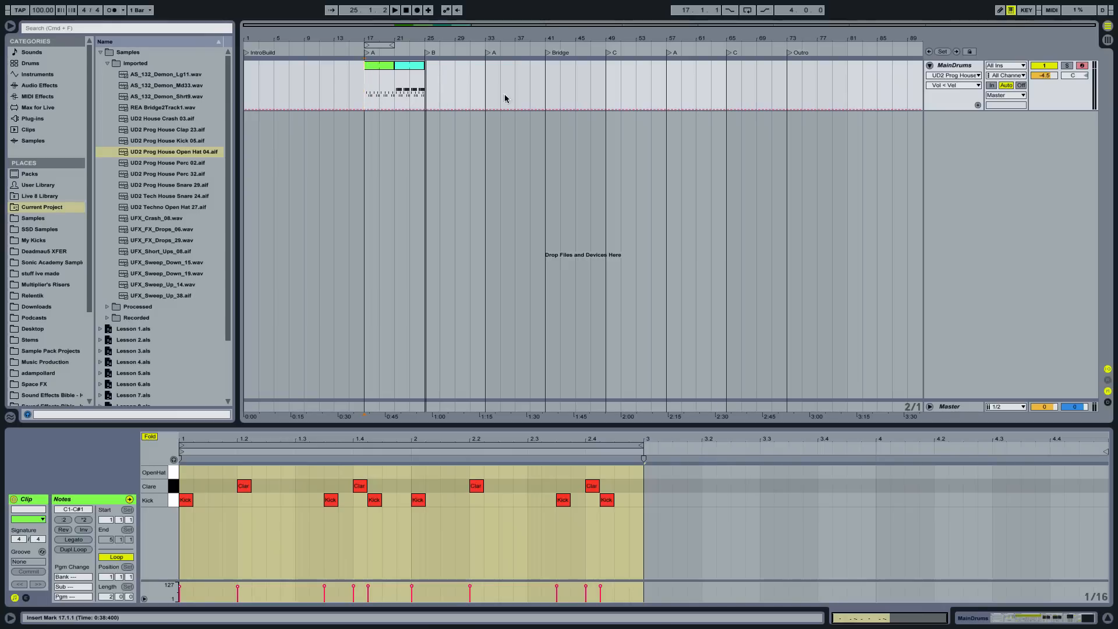
left_click(948, 64)
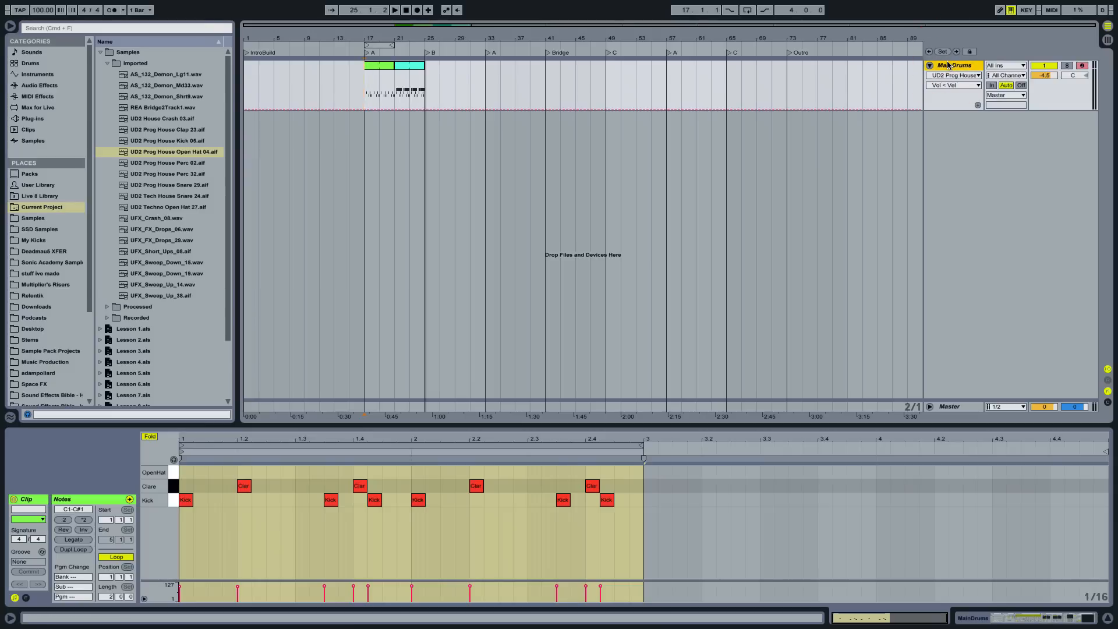
Step: Add a new audio track and place the UFX_Short_Ups_08 sample on it at the start of bar 17
key("super+t")
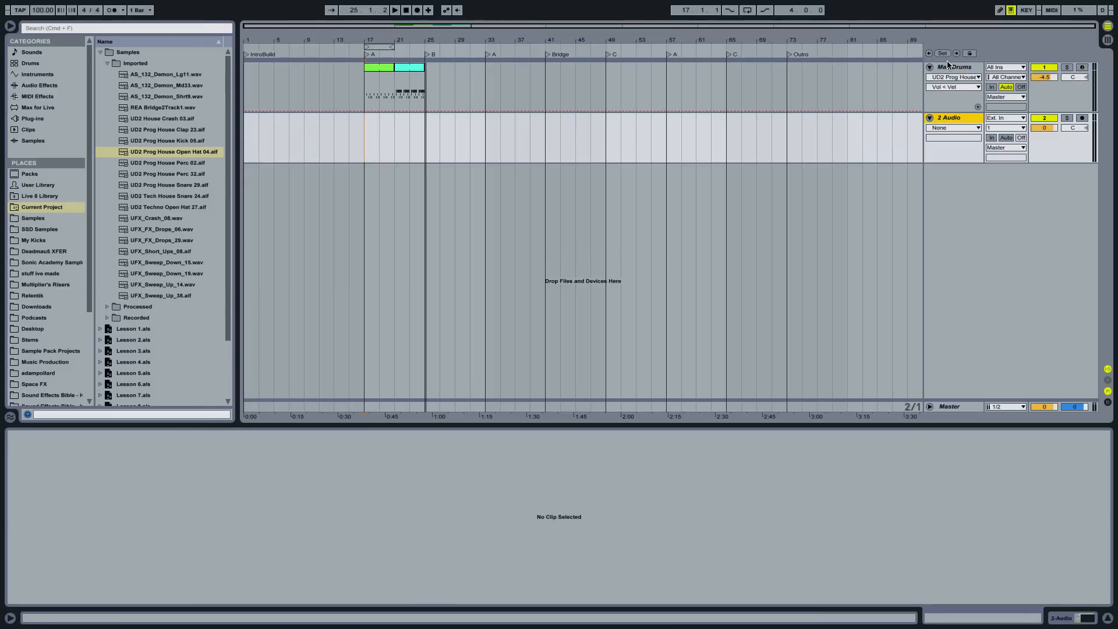
left_click_drag(372, 39, 494, 165)
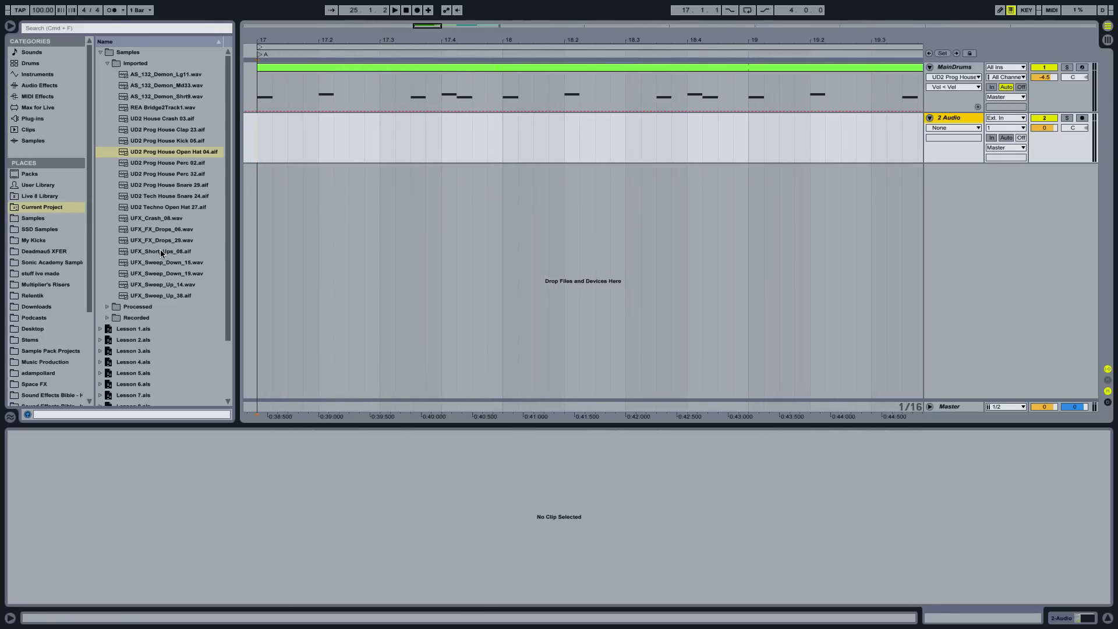
left_click_drag(161, 253, 263, 148)
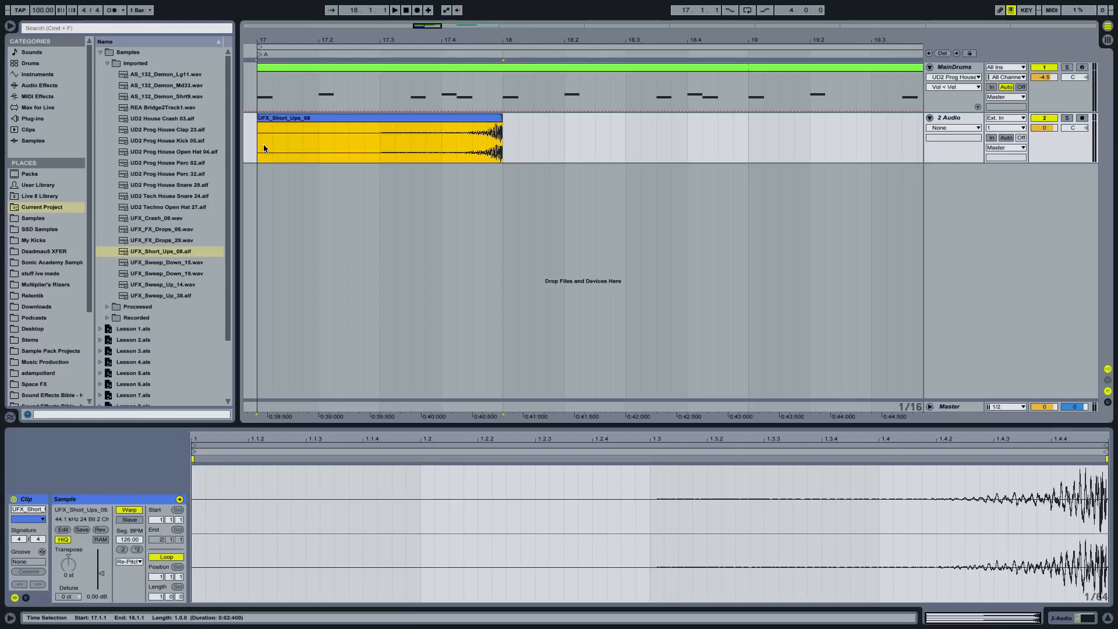
Step: Solo the new audio track at a volume of -3.5 dB and play the swell clip from the middle of bar 17
left_click(1067, 117)
left_click_drag(1046, 129, 1046, 135)
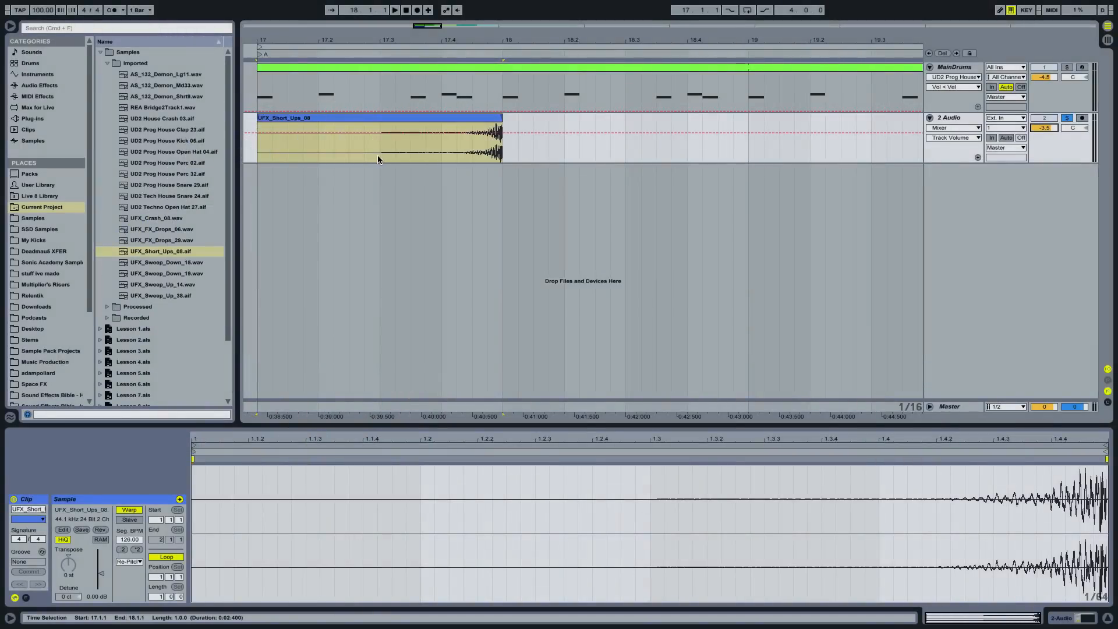
left_click(378, 156)
key("space")
key("space")
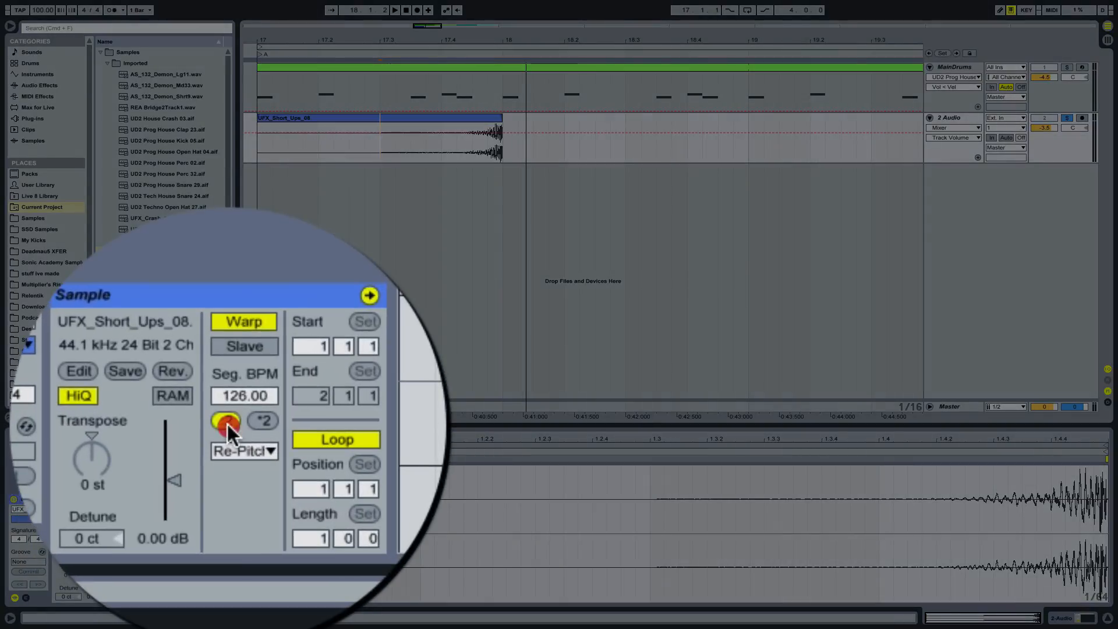
Step: Halve the swell clip's segment tempo twice to 31.50 BPM, auditioning the end of the clip
left_click(208, 439)
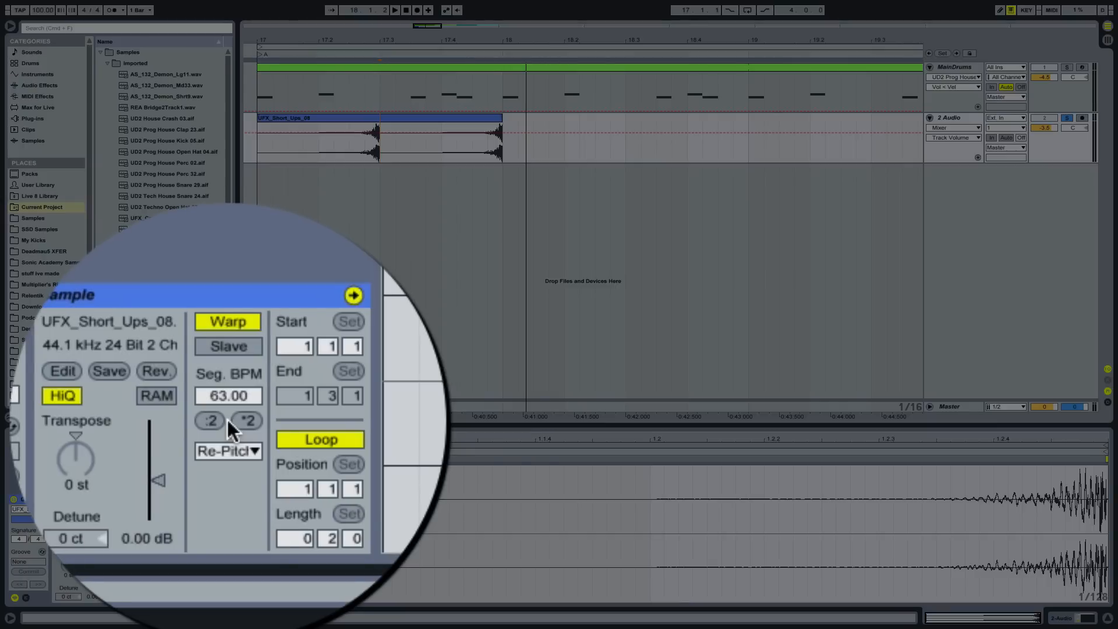
key("space")
key("space")
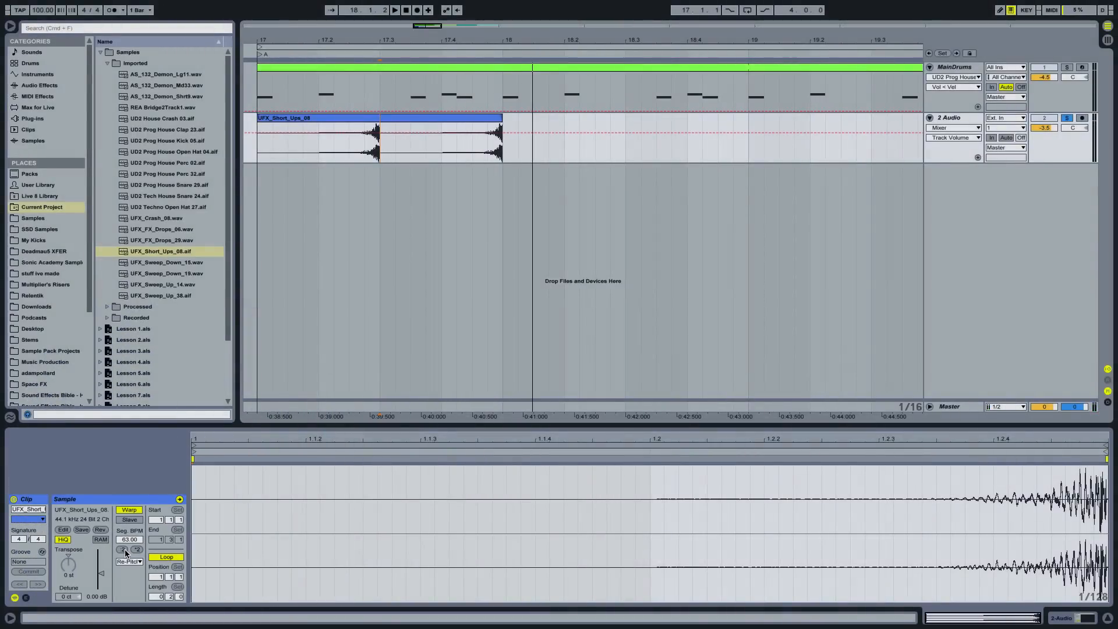
left_click(124, 550)
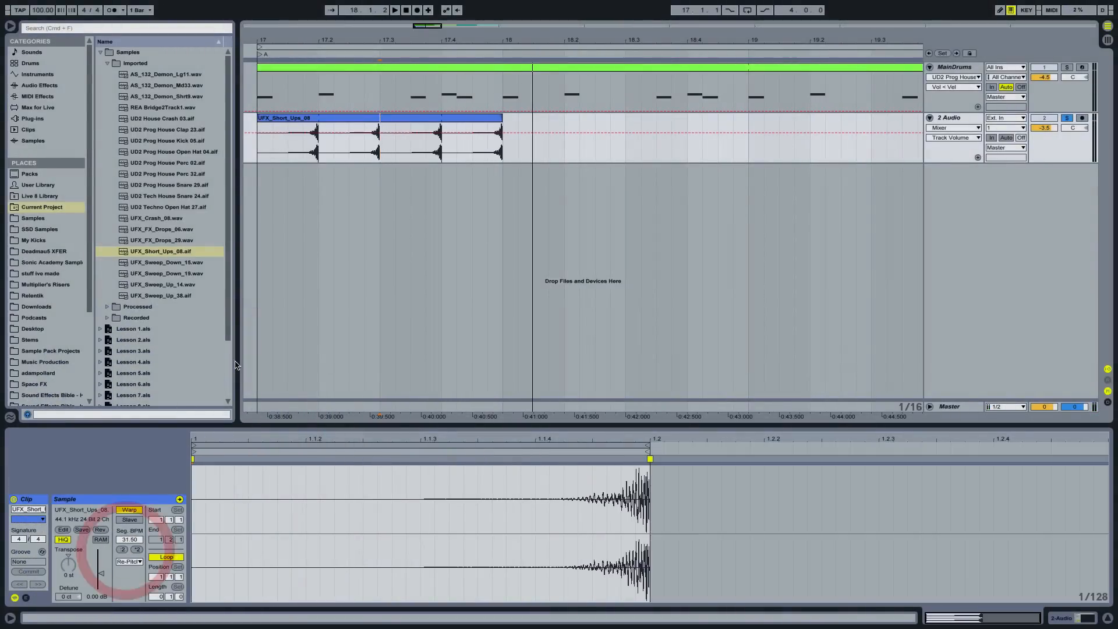
left_click(474, 154)
key("space")
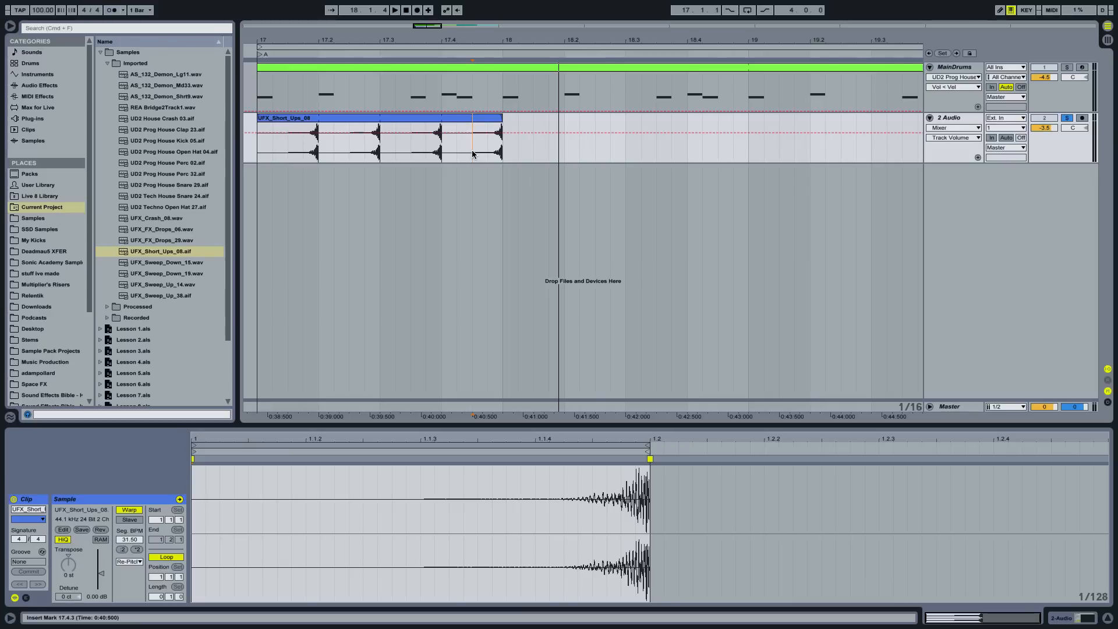
key("space")
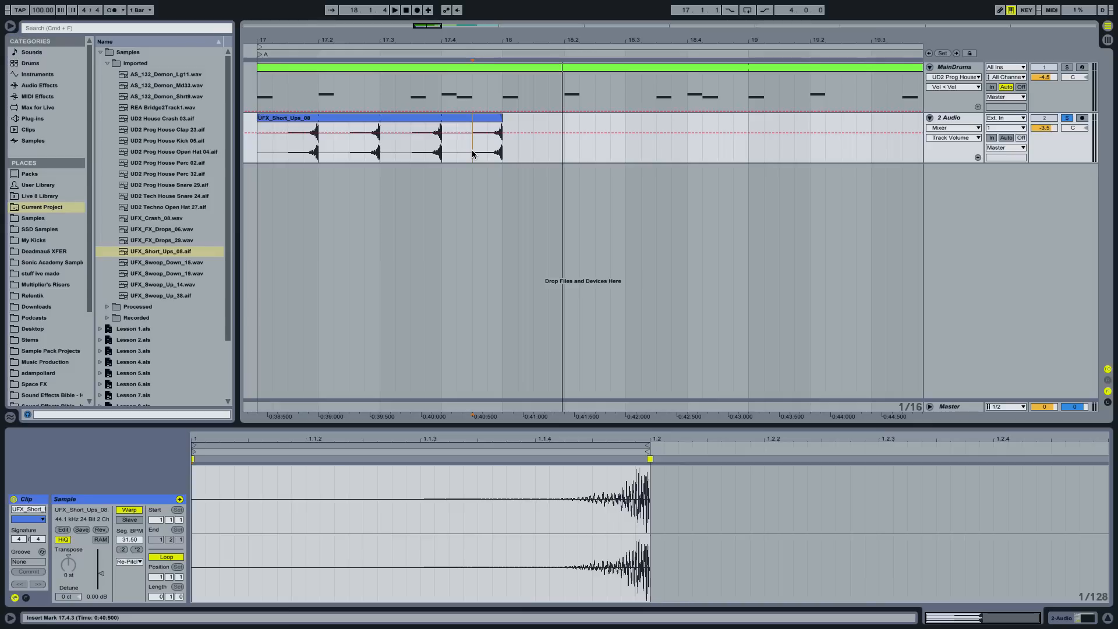
Step: Cut the swell clip down to its final sixteenth and move it to 17.1.4, ending at beat 17.2
left_click_drag(490, 146, 325, 146)
left_click_drag(242, 139, 258, 141)
key("Delete")
left_click(491, 118)
left_click_drag(492, 121, 357, 121)
key("space")
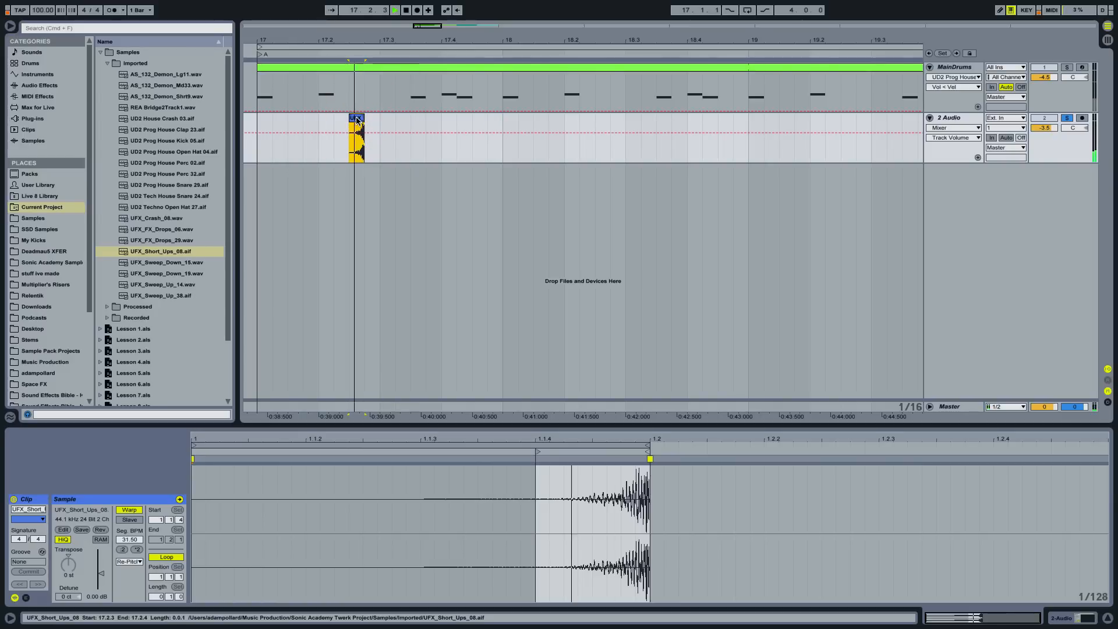
key("space")
left_click_drag(357, 121, 315, 123)
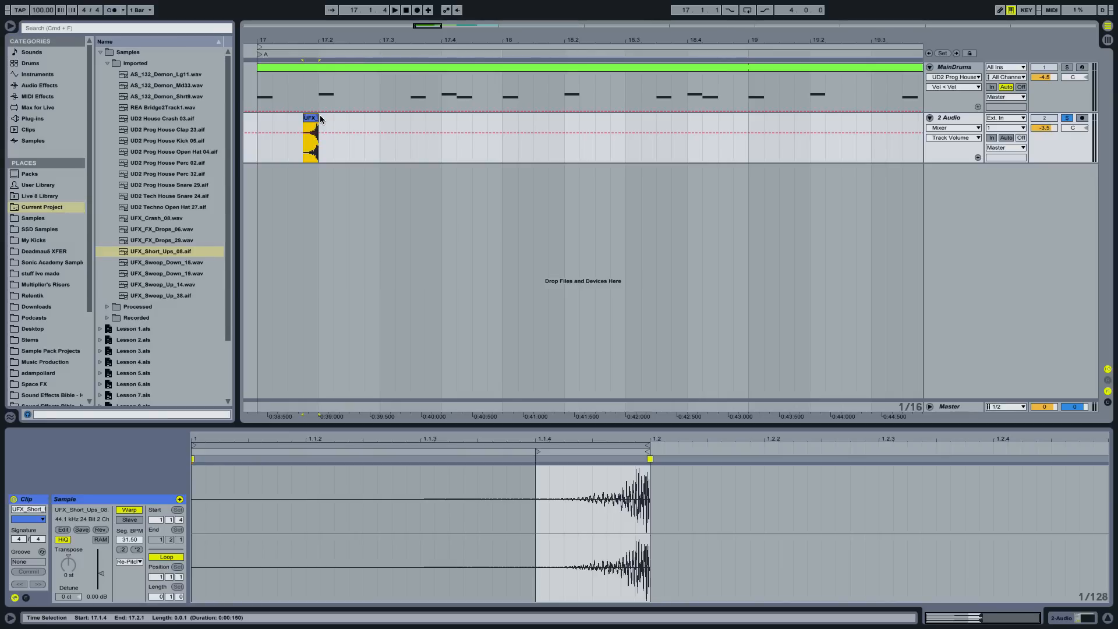
Step: Duplicate the first half bar containing the trimmed swell four times along the audio track
left_click(349, 140)
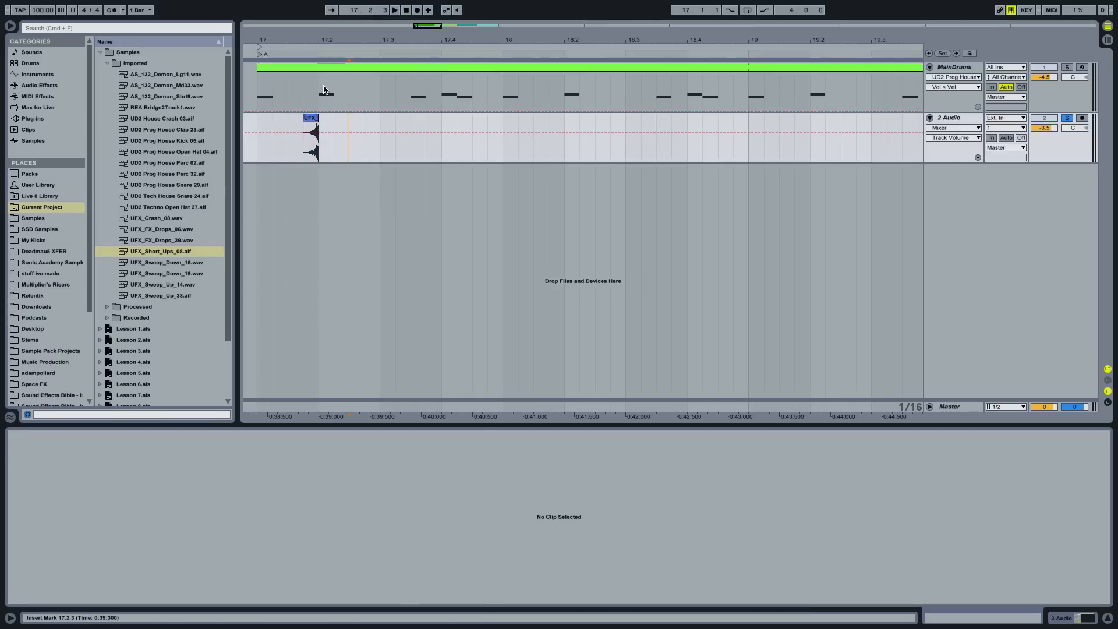
left_click_drag(338, 42, 338, 14)
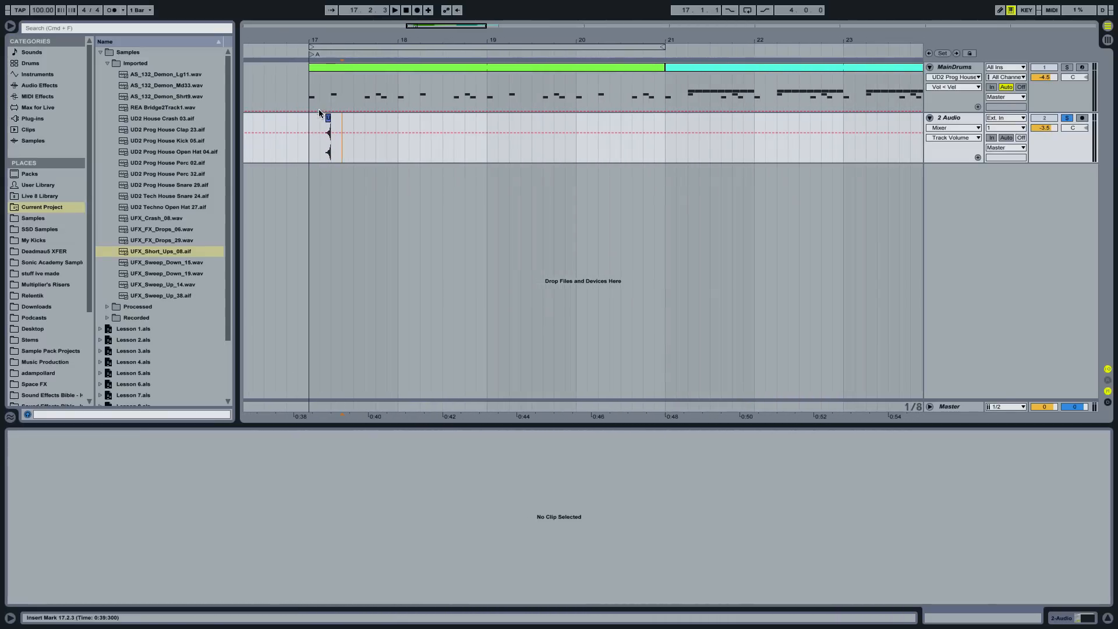
left_click_drag(310, 120, 351, 121)
key("super+d")
key("super+d")
key("super+d")
key("super+d")
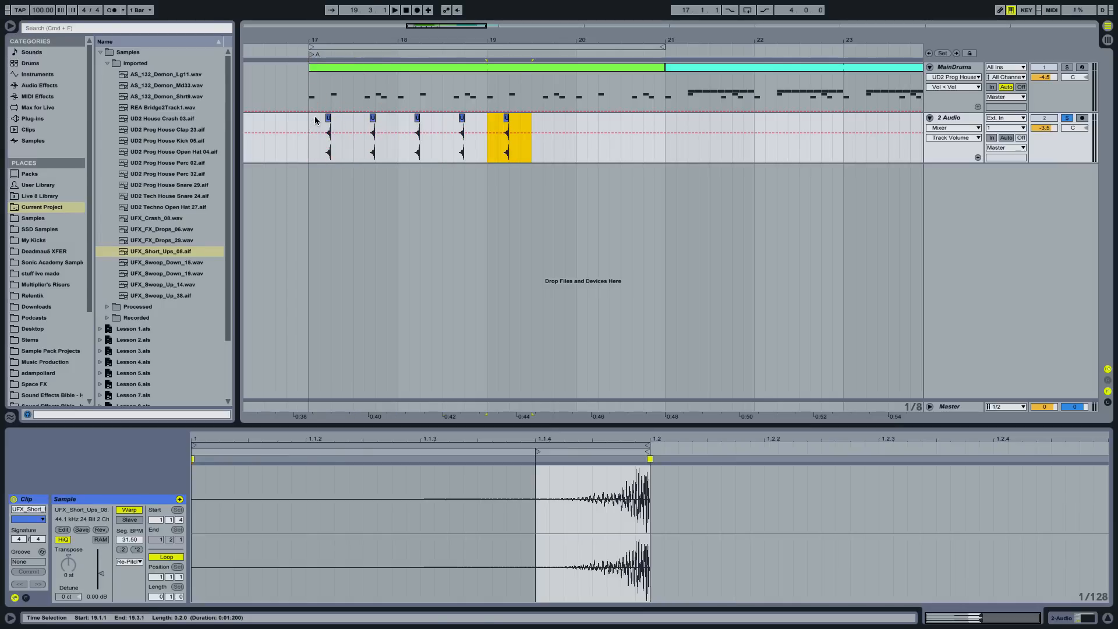
Step: Remove the mid-bar swell copies and duplicate the rest to fill bars 17 to 24 with one swell per bar
left_click_drag(365, 120, 388, 121)
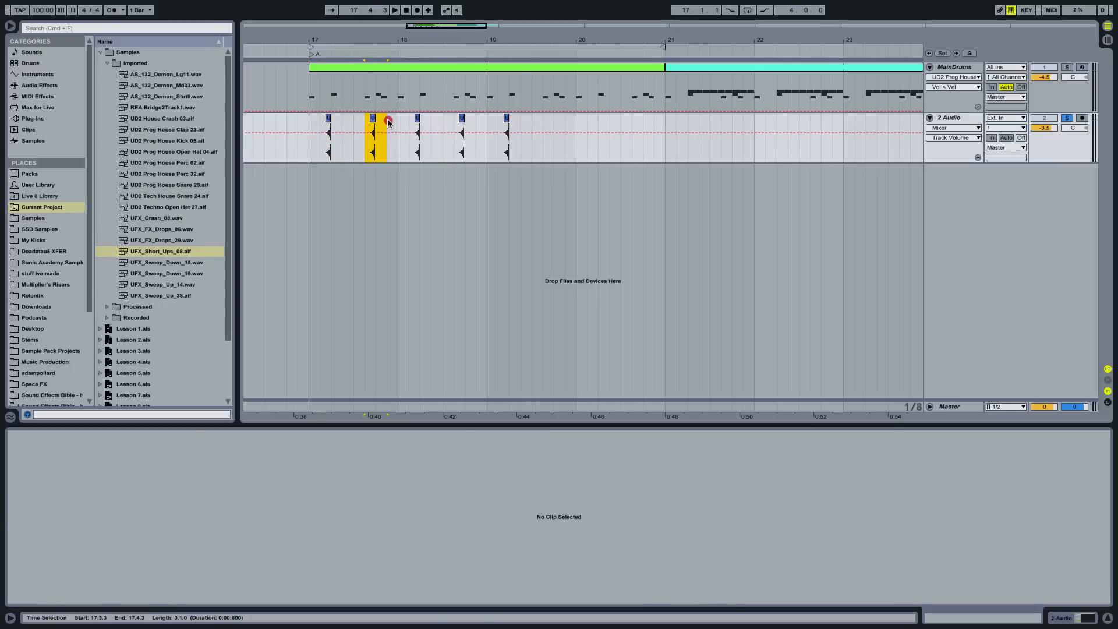
key("Delete")
left_click_drag(486, 121, 313, 123)
key("Delete")
key("ctrl+d")
left_click_drag(379, 36, 378, 38)
key("ctrl+d")
key("ctrl+d")
left_click(334, 119)
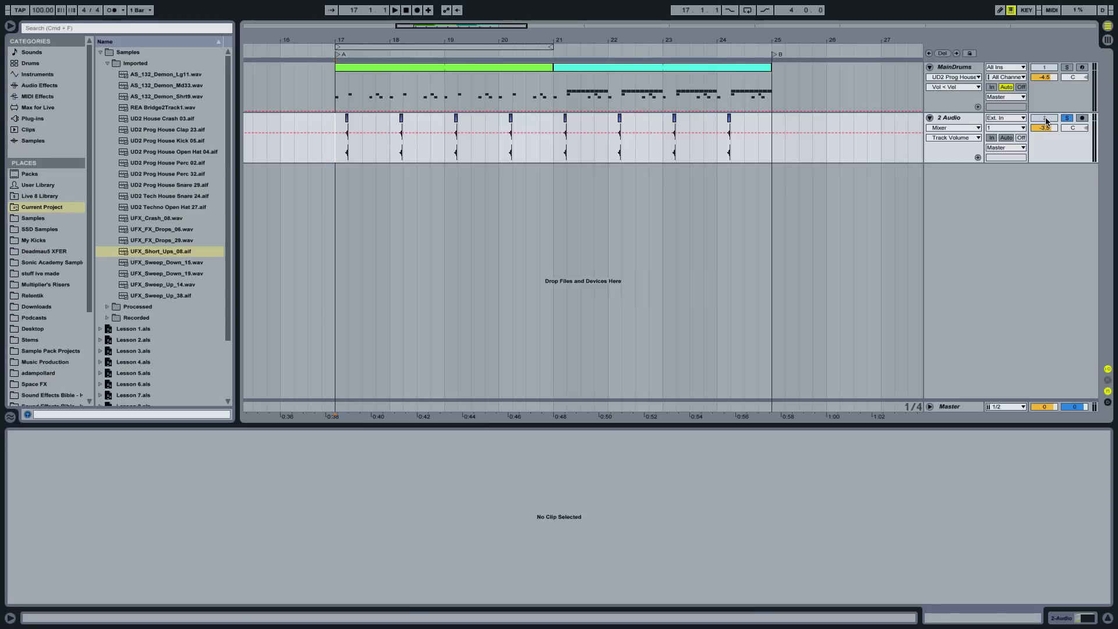
Step: Unsolo the swell track, lower its volume to -31.5 dB and play it together with the drums from bar 17
left_click(1068, 118)
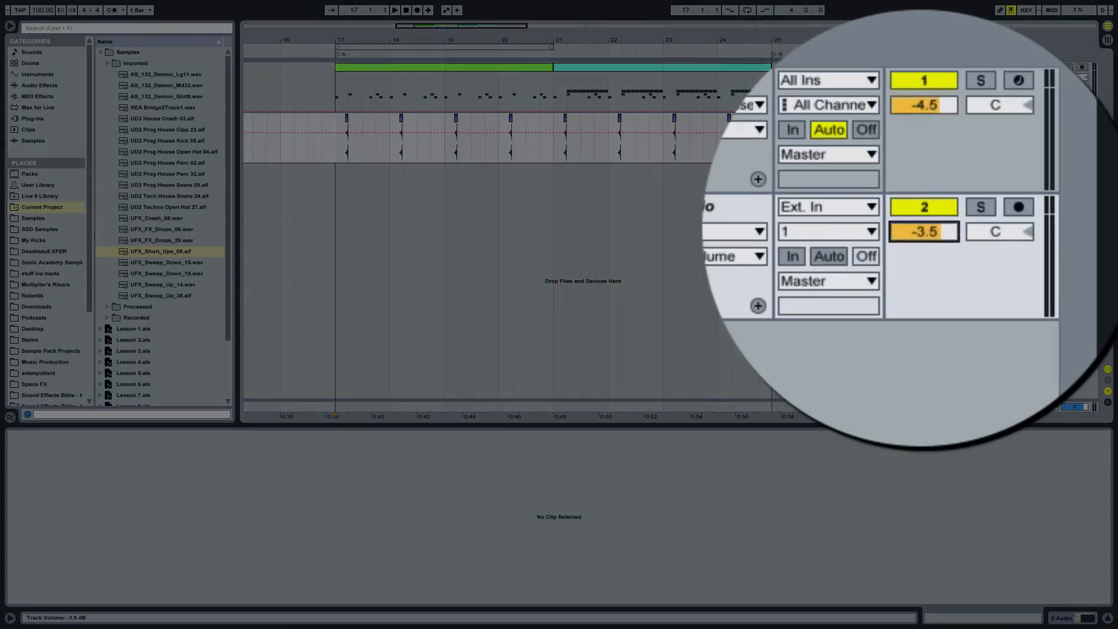
left_click_drag(1044, 128, 1044, 183)
key("space")
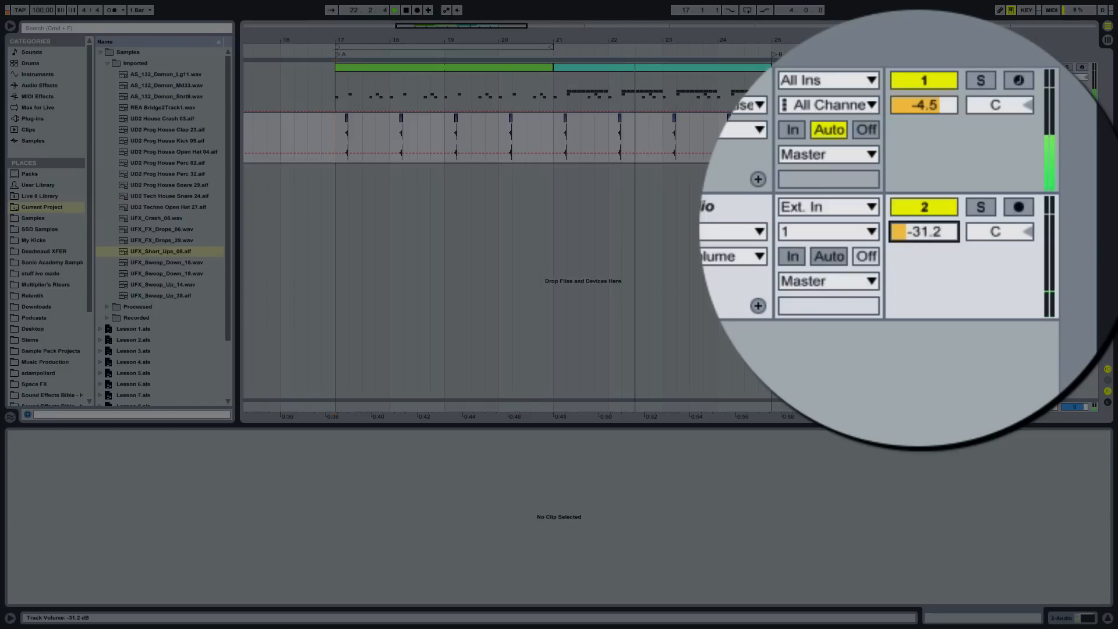
left_click_drag(918, 223, 918, 225)
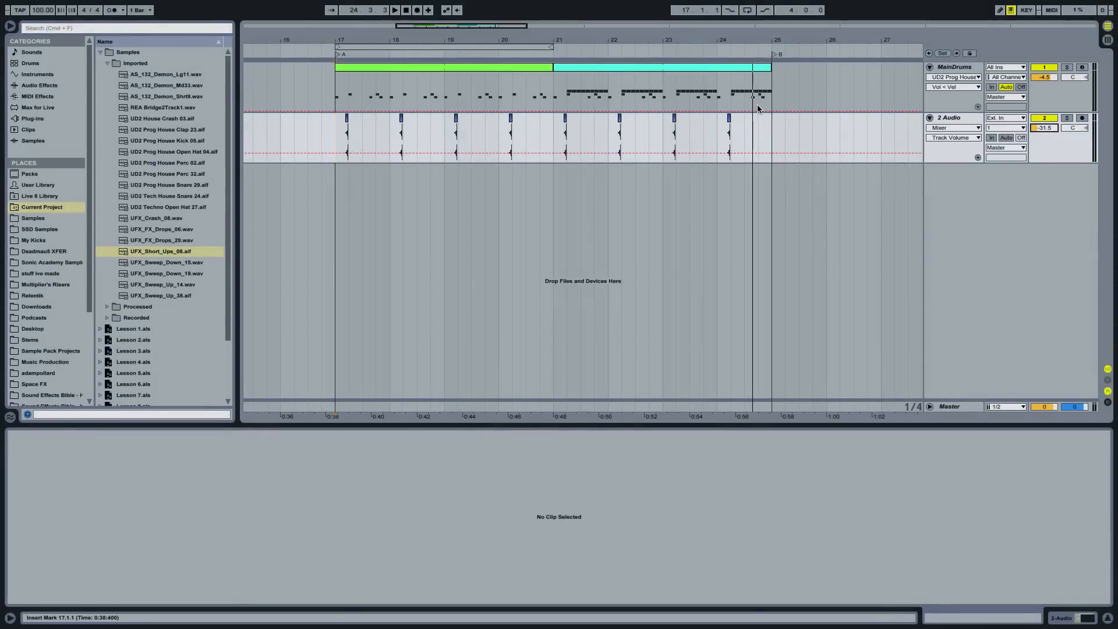
key("space")
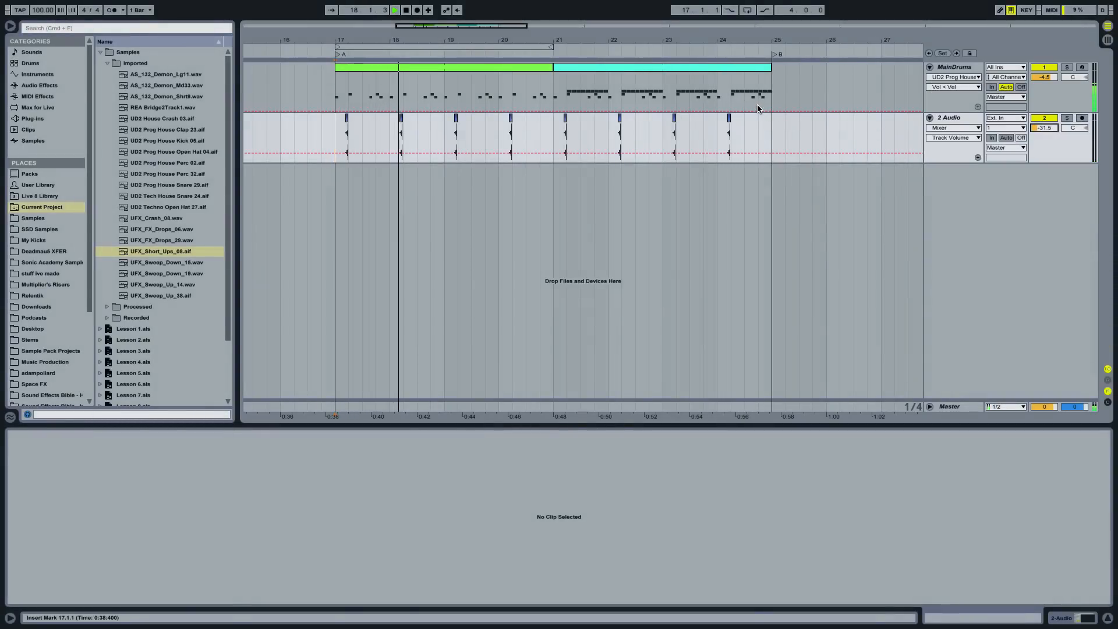
key("space")
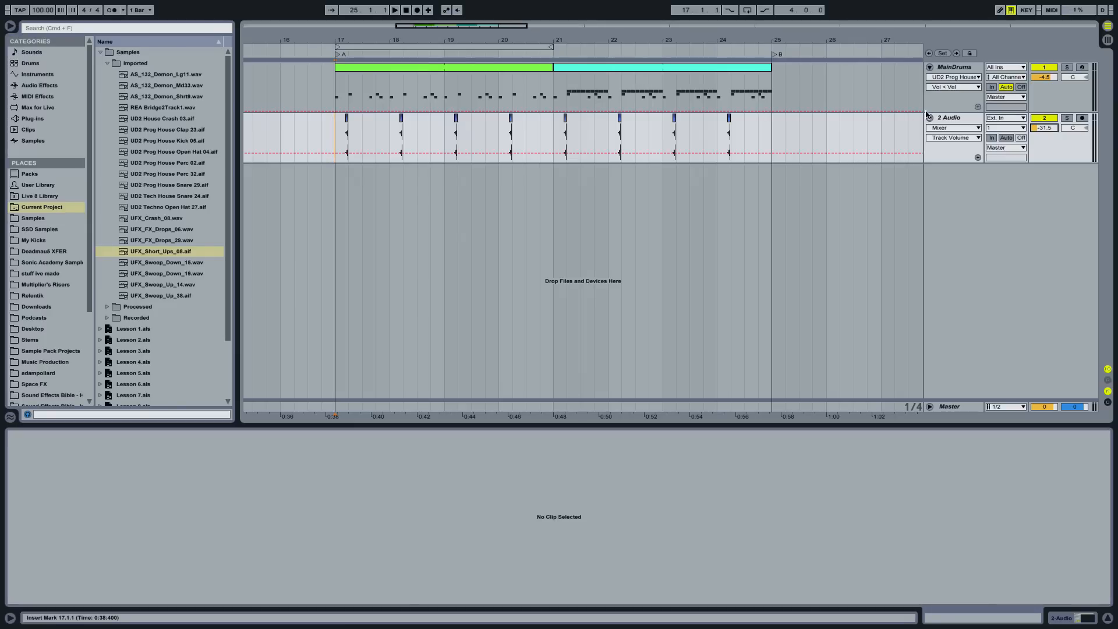
Step: Rename the swell audio track as PreSnare
left_click(949, 118)
key("super+r")
type("PreSnare")
key("Return")
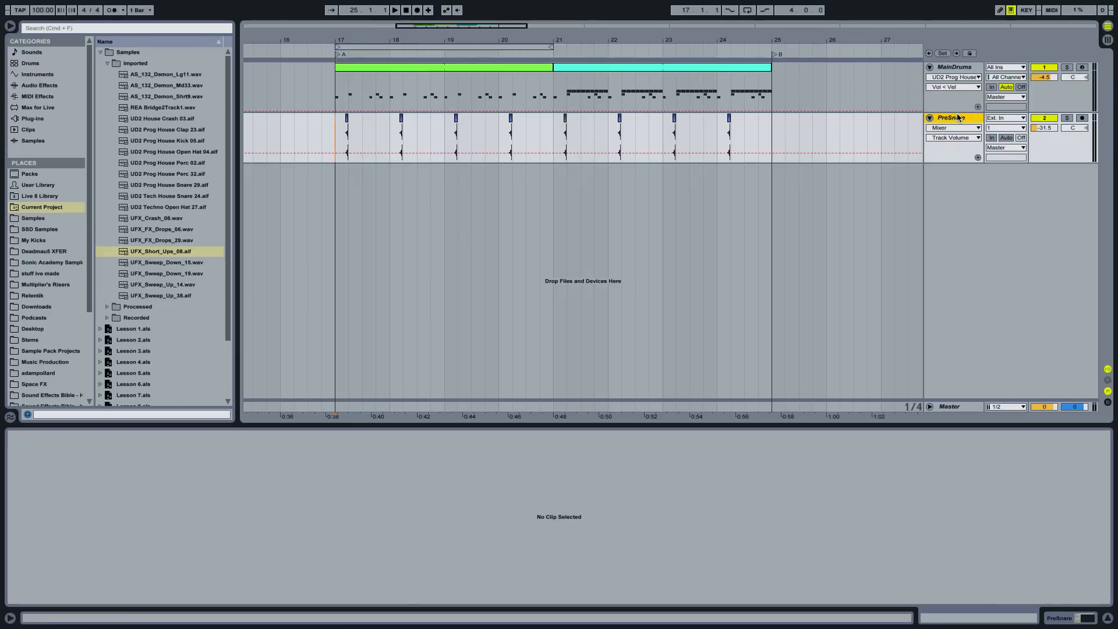
Step: Show the MainDrums device chain and load the UD2 Prog House Clap 23 sample onto the Drum Rack's E1 pad
left_click(944, 68)
left_click(969, 620)
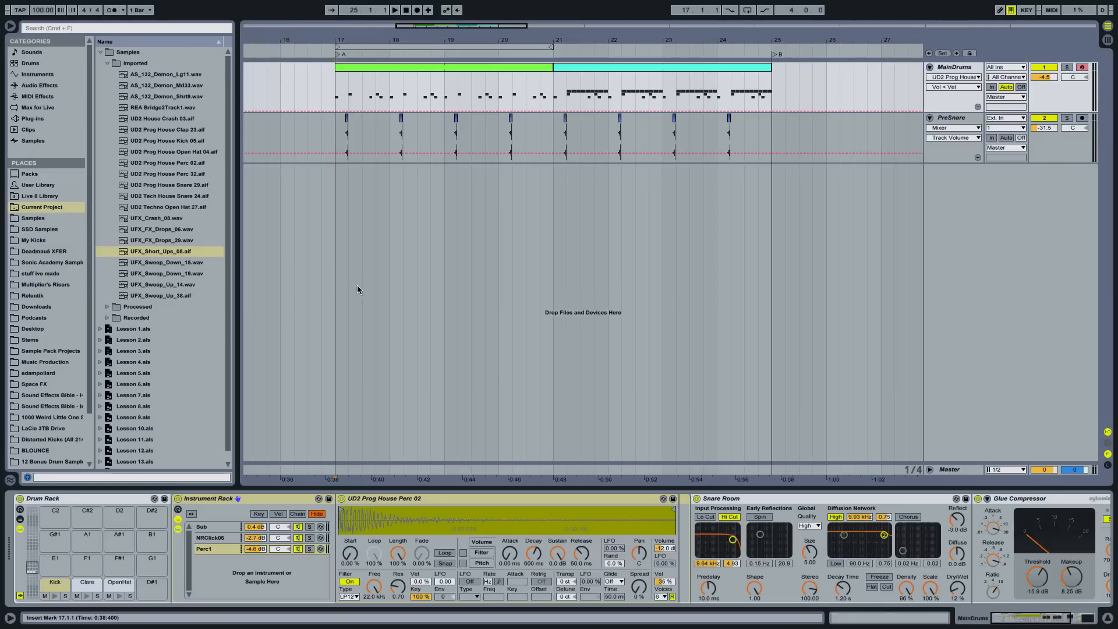
left_click(162, 130)
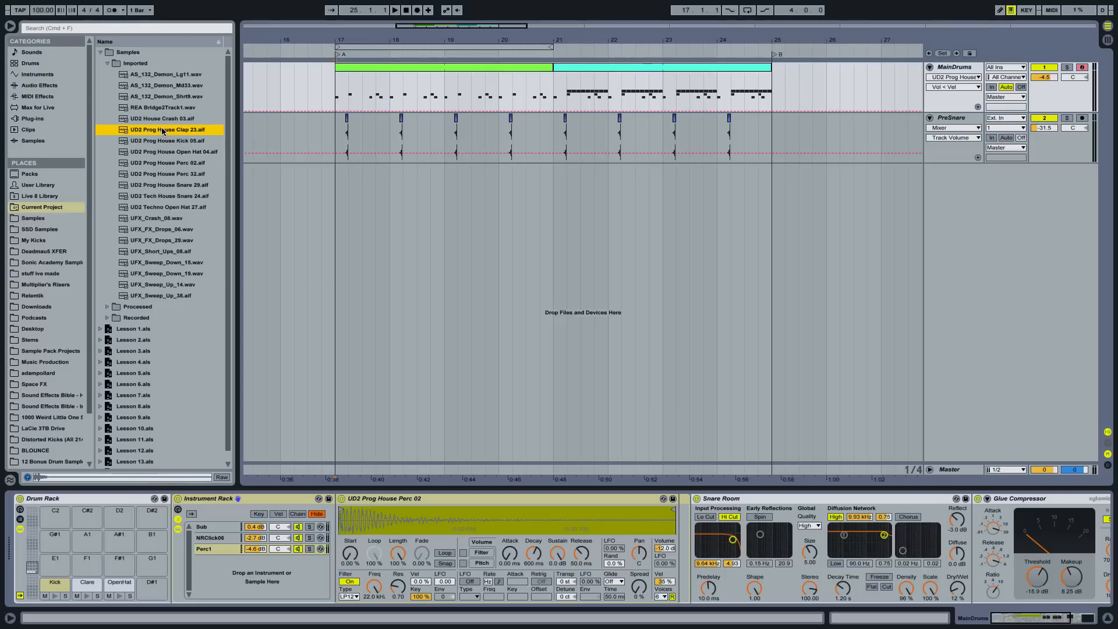
left_click_drag(163, 132, 60, 561)
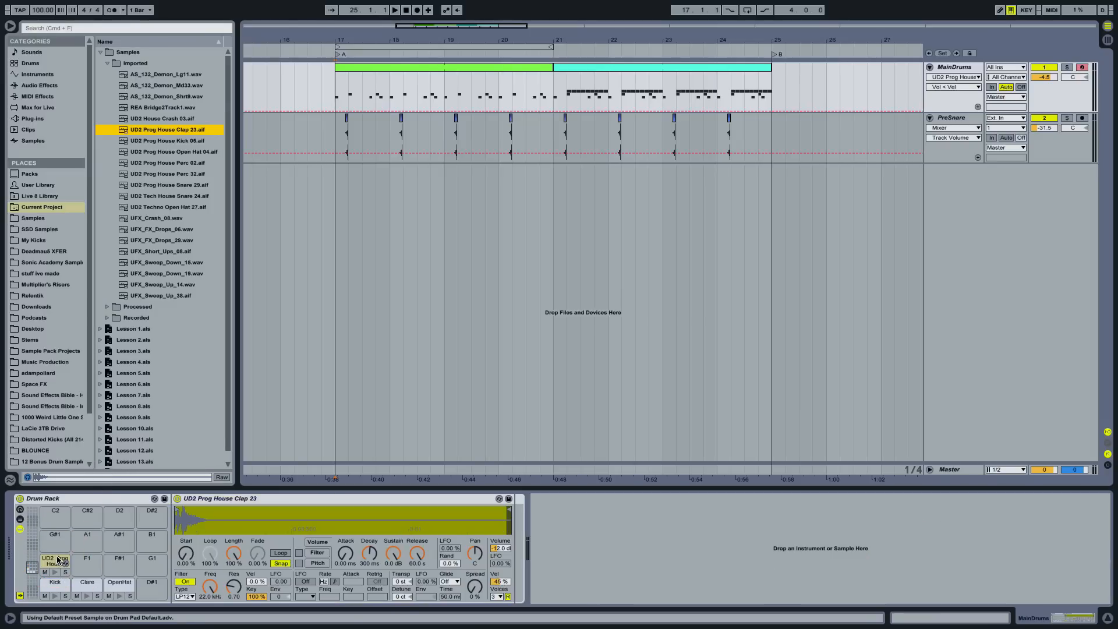
Step: Rename the new clap pad as IntroClap and set its sampler's volume velocity sensitivity to 0.0 %
left_click(57, 560)
left_click(64, 560)
type("Intro")
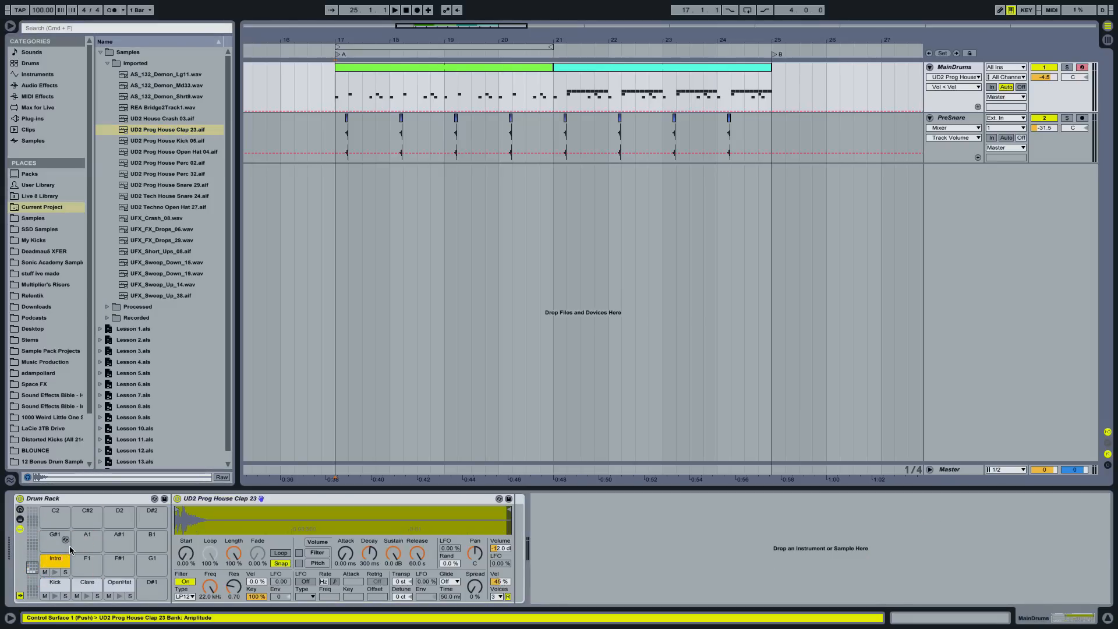
type("Clap")
key("Return")
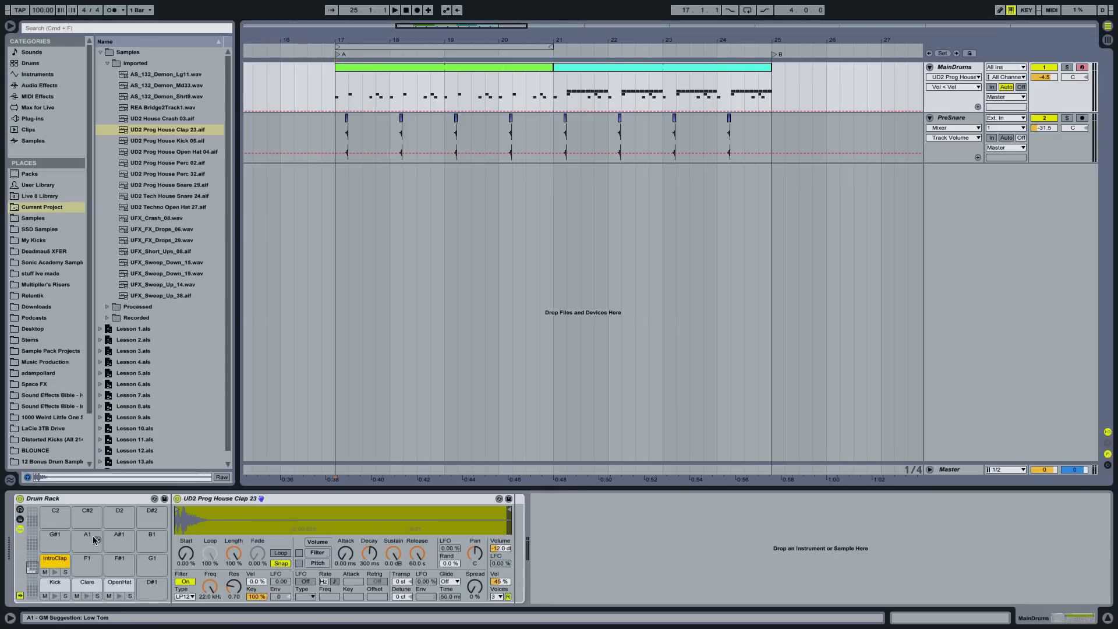
left_click_drag(494, 580, 494, 602)
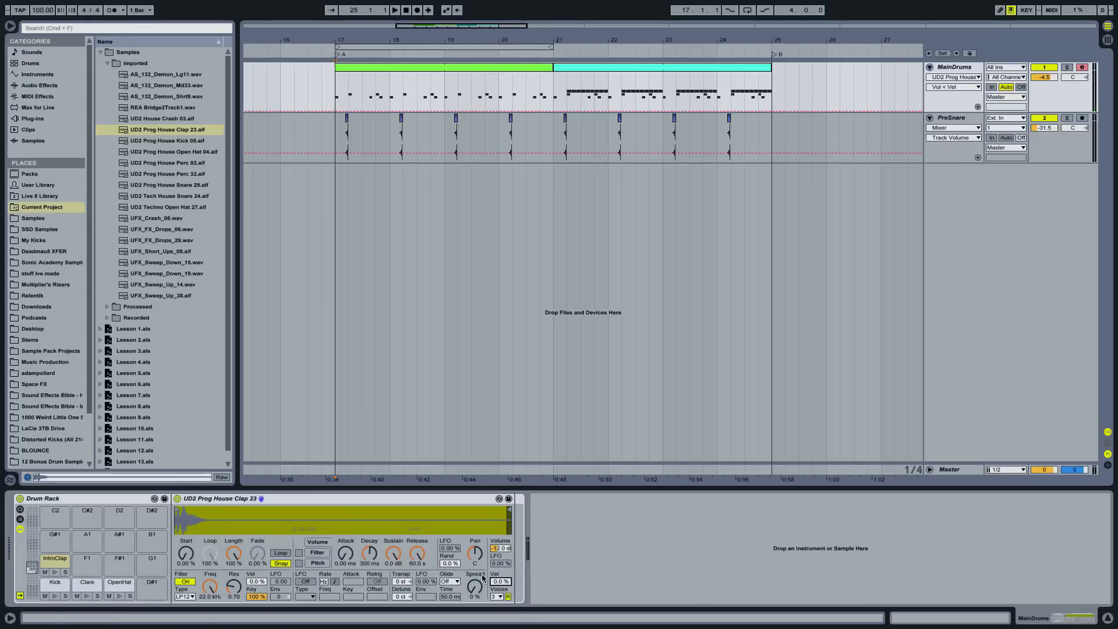
Step: Add a Simple Delay after the IntroClap sampler, with left and right delay times of 1 and Dry/Wet at 4.8 %
left_click(39, 85)
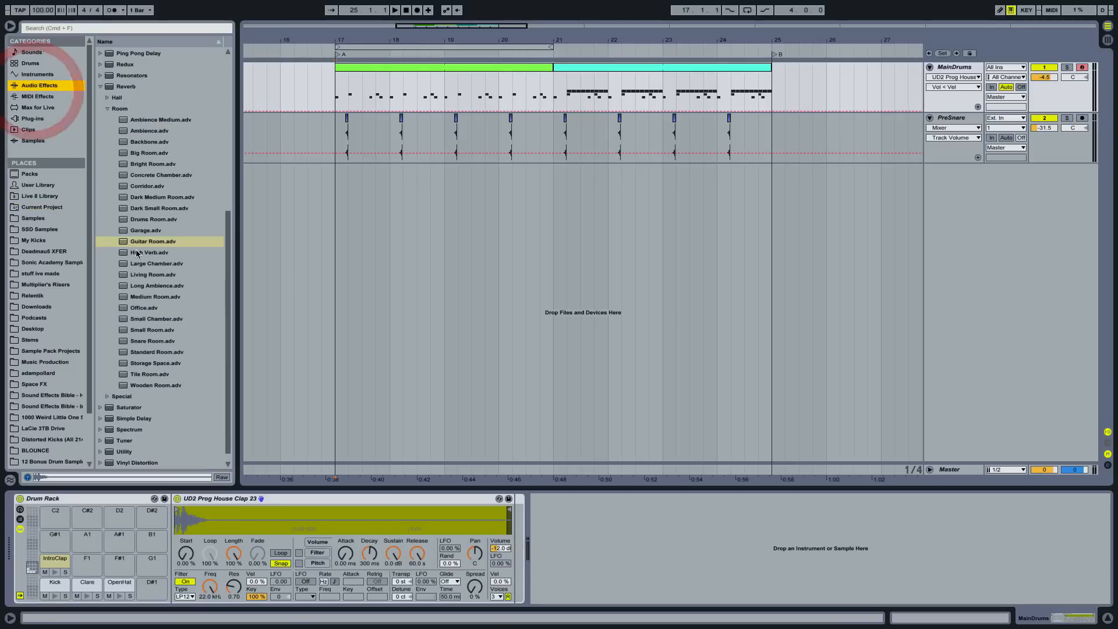
left_click_drag(124, 418, 514, 524)
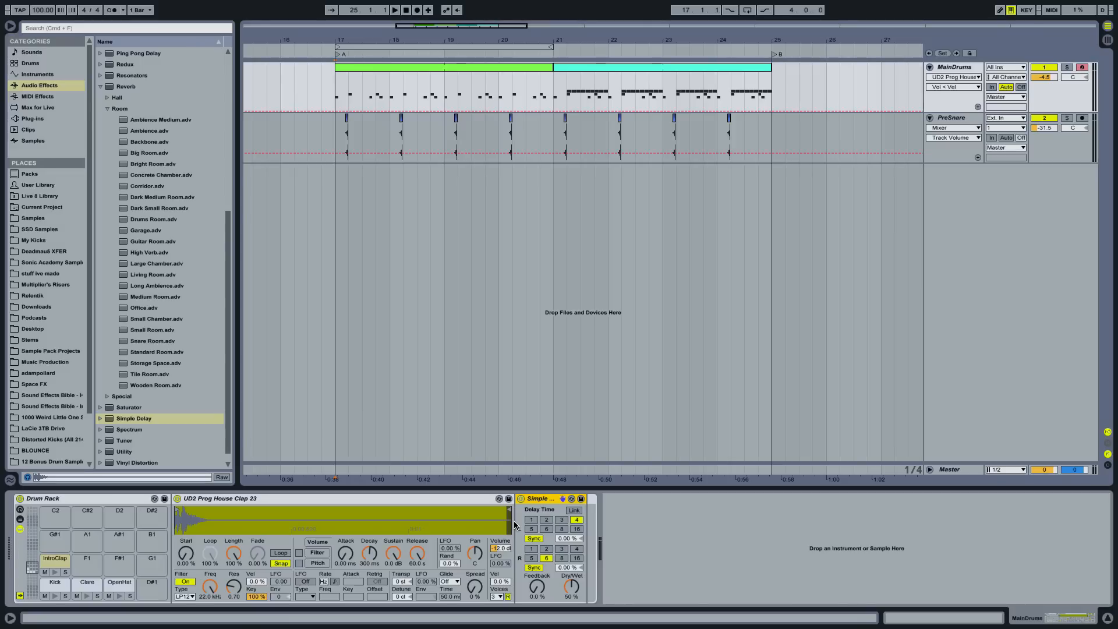
left_click(531, 519)
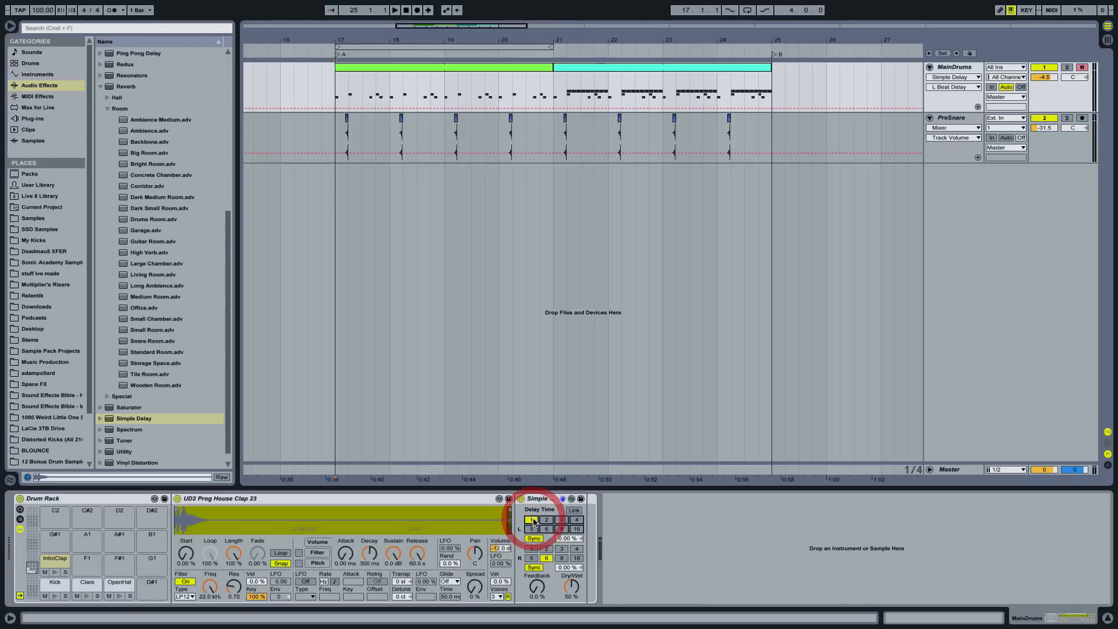
left_click(533, 549)
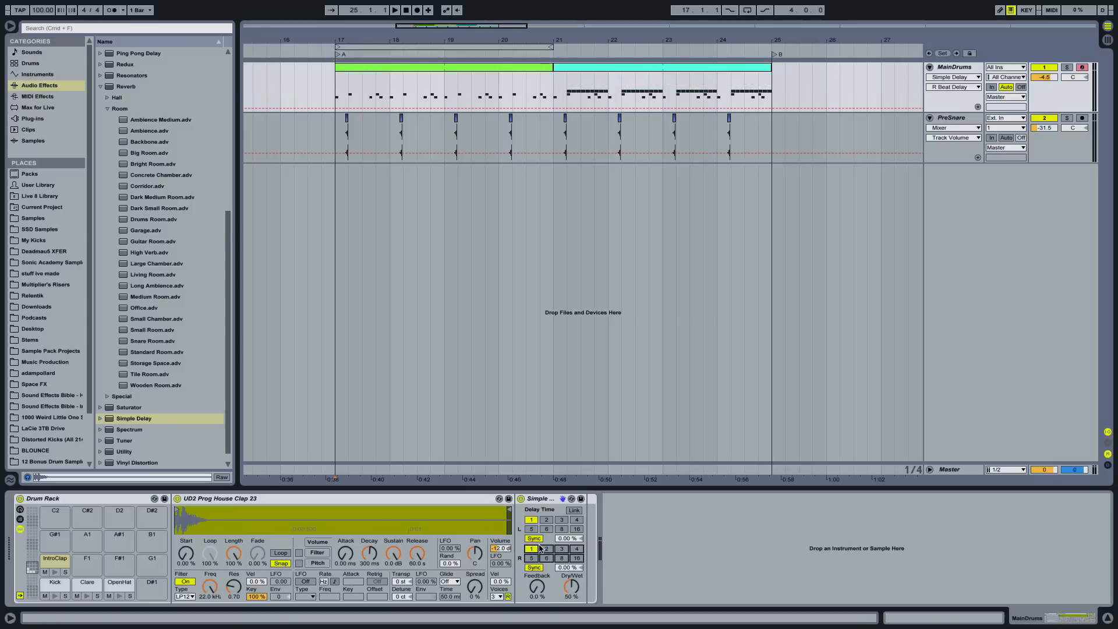
left_click_drag(571, 586, 571, 616)
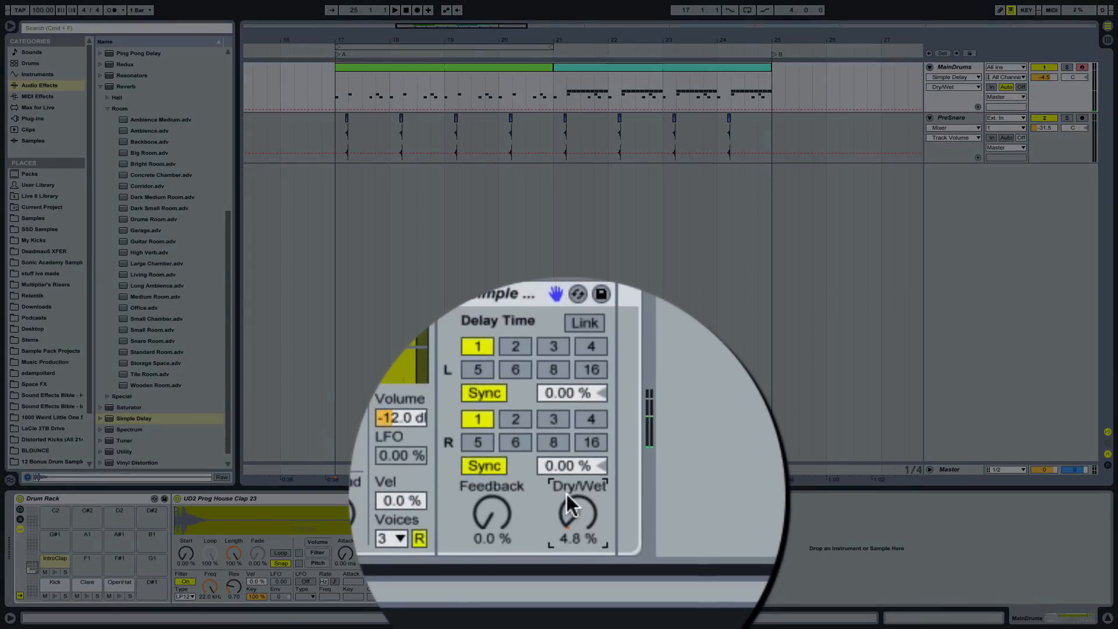
left_click_drag(567, 494, 567, 482)
left_click_drag(577, 514, 577, 531)
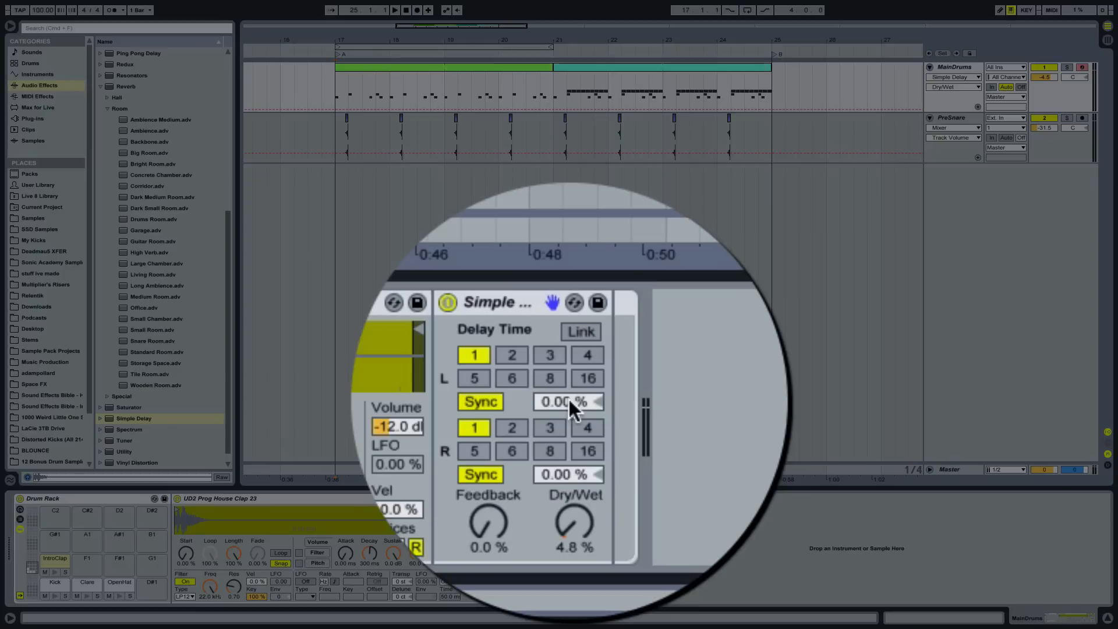
Step: Set the Simple Delay's beat swing to 6.24 % left and 5.20 % right, and add the Wooden Room reverb after it at 39 % Dry/Wet
left_click_drag(568, 397, 574, 415)
left_click_drag(579, 464, 580, 478)
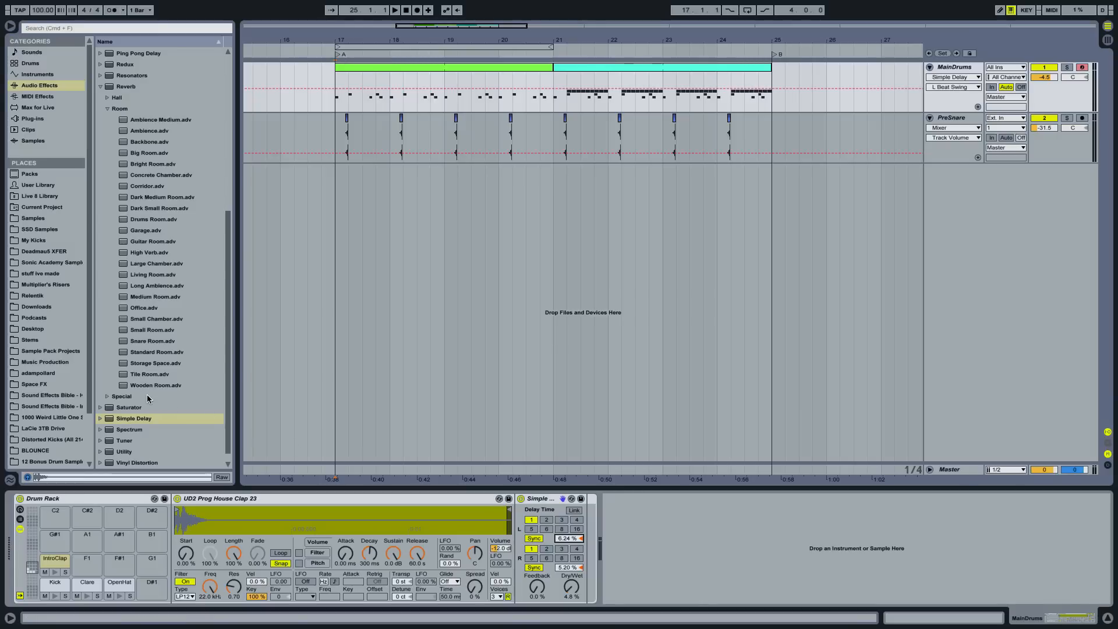
mouse_move(145, 387)
left_mouse_down()
mouse_move(287, 455)
mouse_move(583, 546)
left_mouse_up()
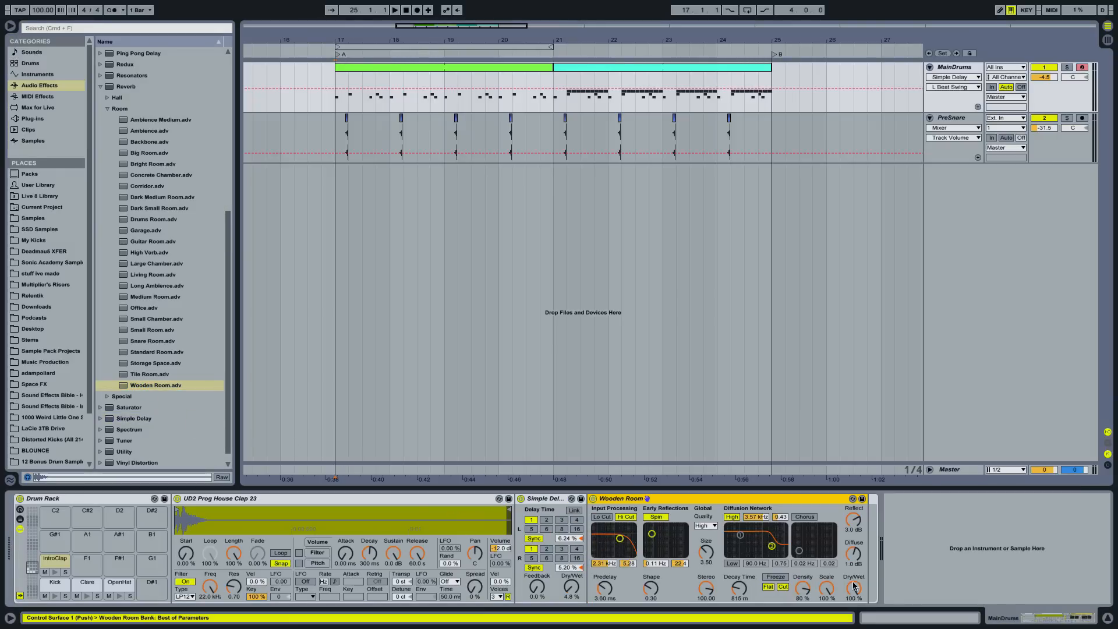
left_click_drag(855, 590, 854, 625)
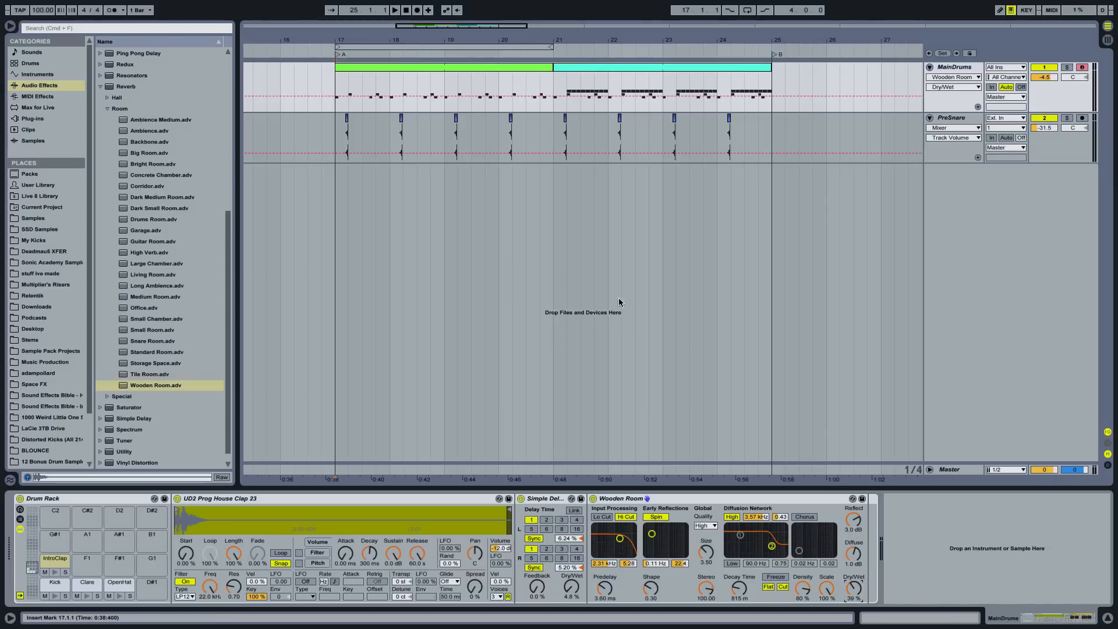
Step: Insert an empty MIDI clip on MainDrums from bar 1 to bar 17 and color it orange
left_click_drag(335, 43, 345, 160)
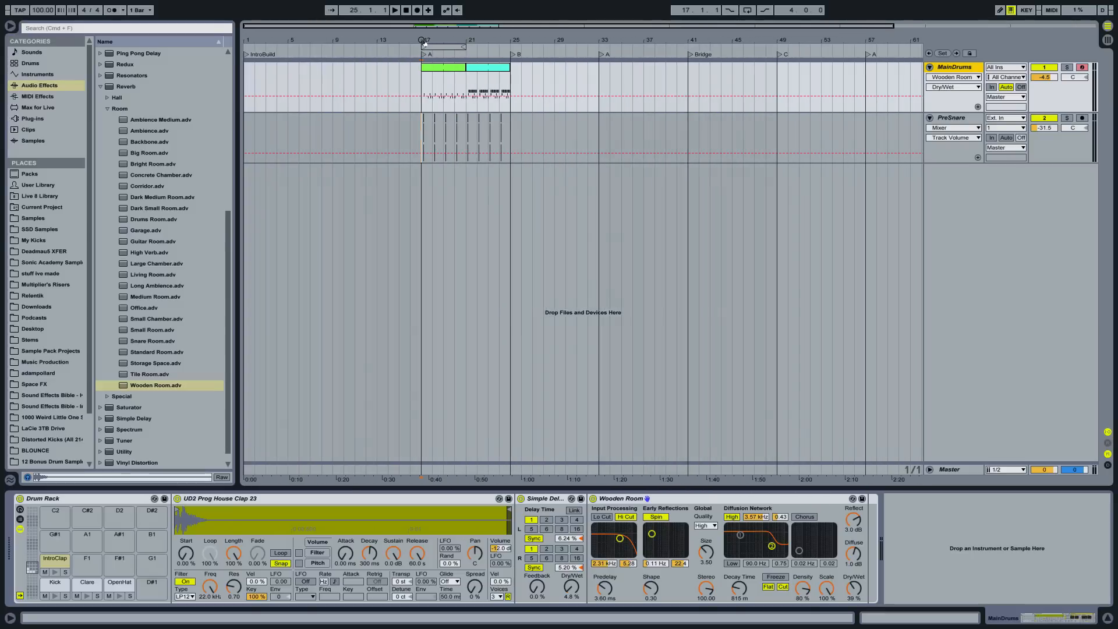
left_click_drag(415, 72, 250, 66)
right_click(250, 65)
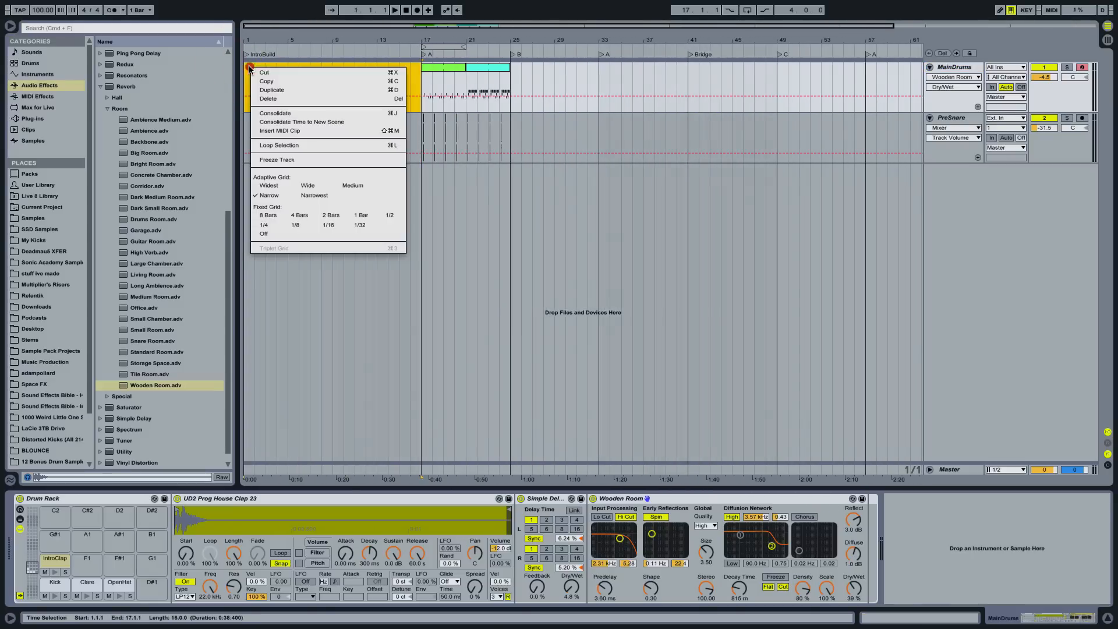
left_click(269, 132)
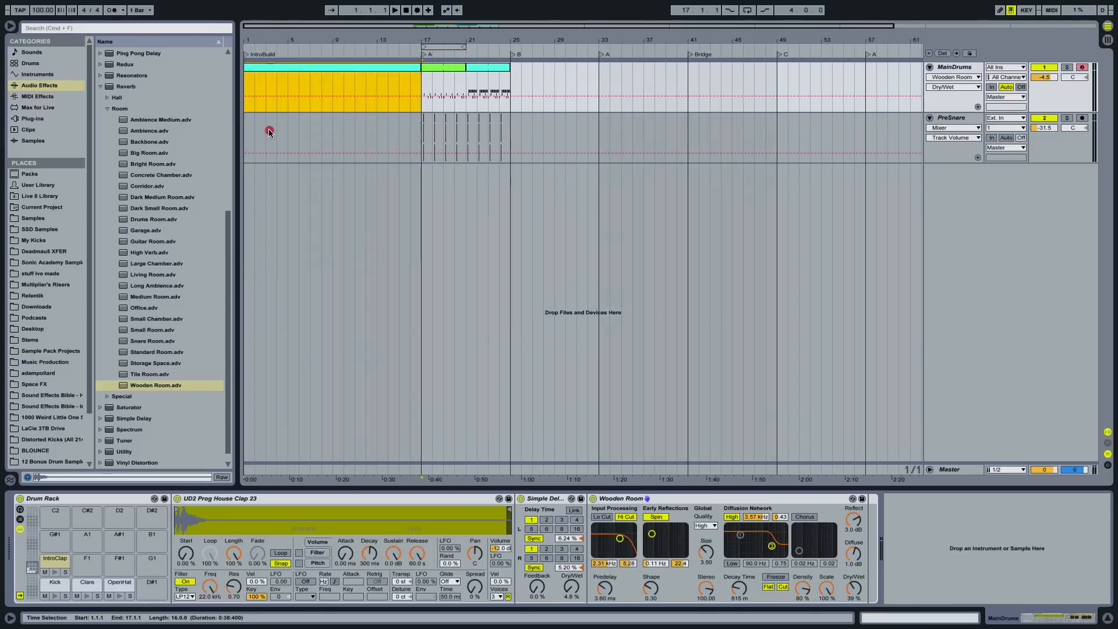
right_click(292, 68)
left_click(304, 247)
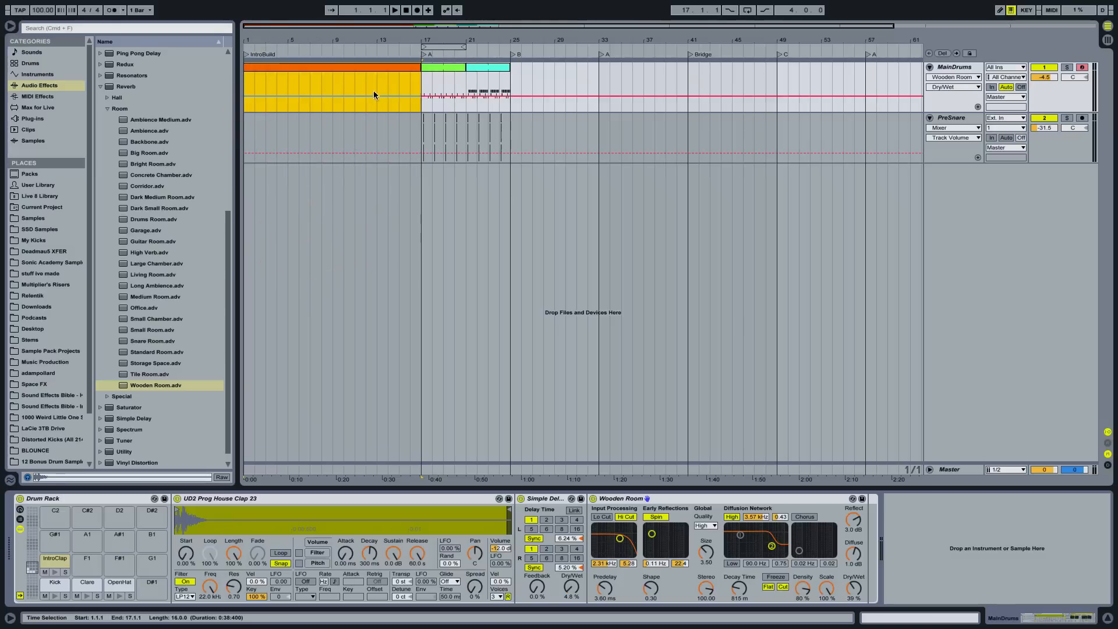
Step: Open the new intro clip's notes and draw eighth-note IntroClap hits from bar 1 up to bar 9 on a 1/8 grid
left_click(875, 616)
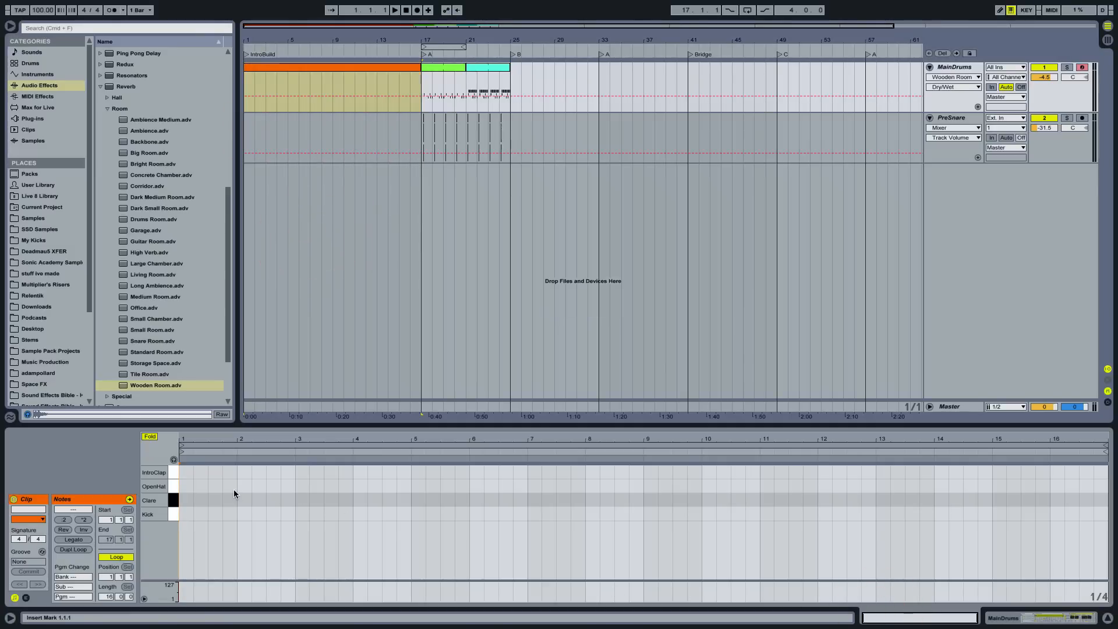
right_click(217, 488)
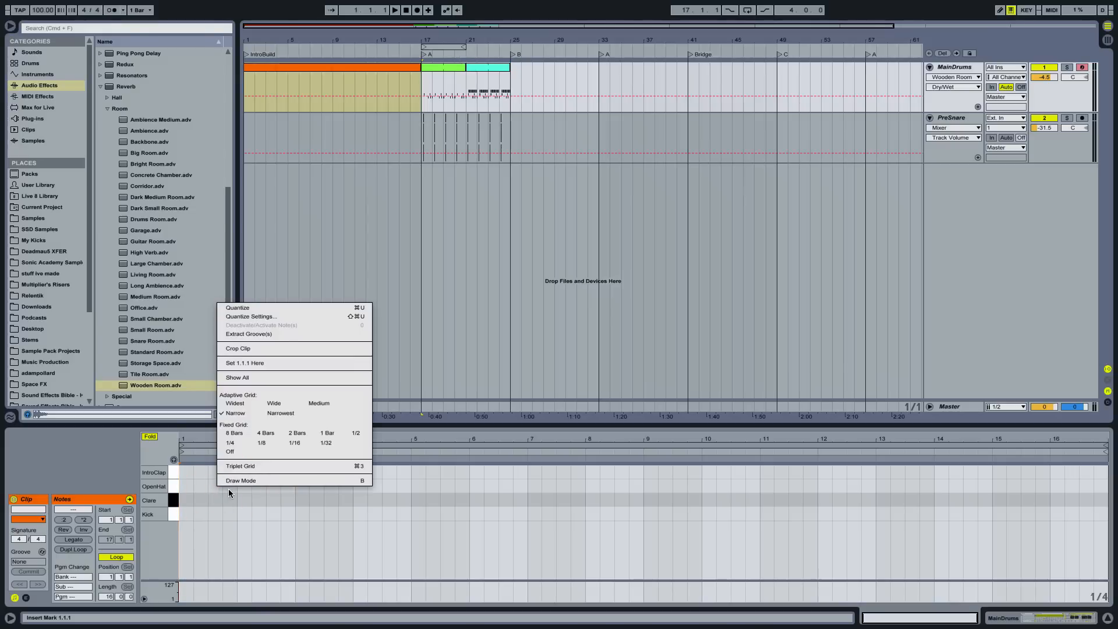
left_click(261, 444)
key("b")
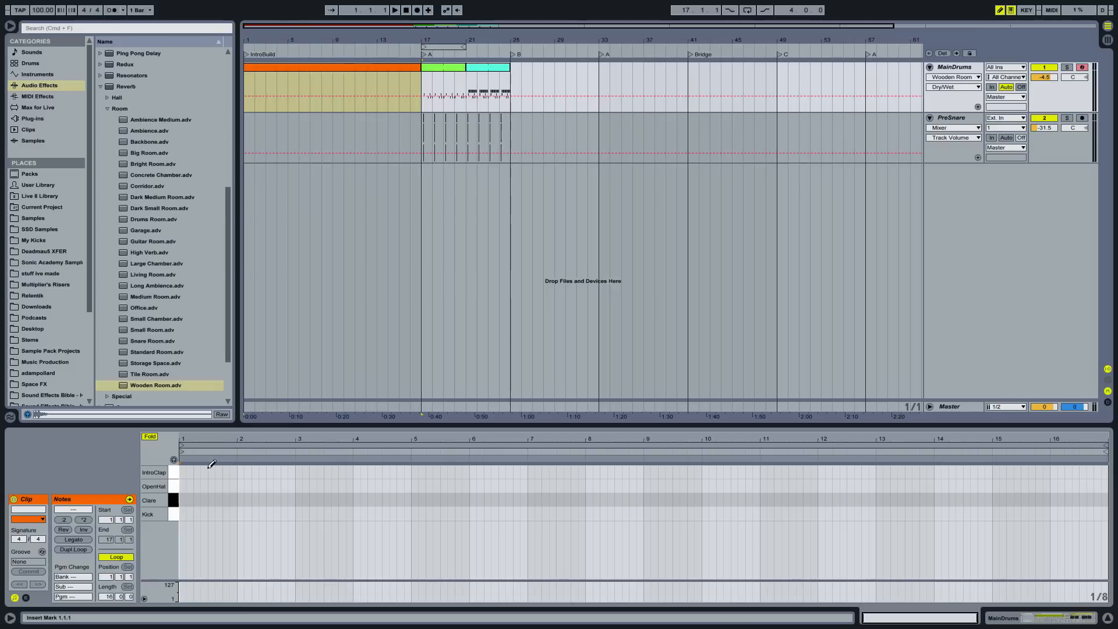
left_click_drag(183, 473, 638, 470)
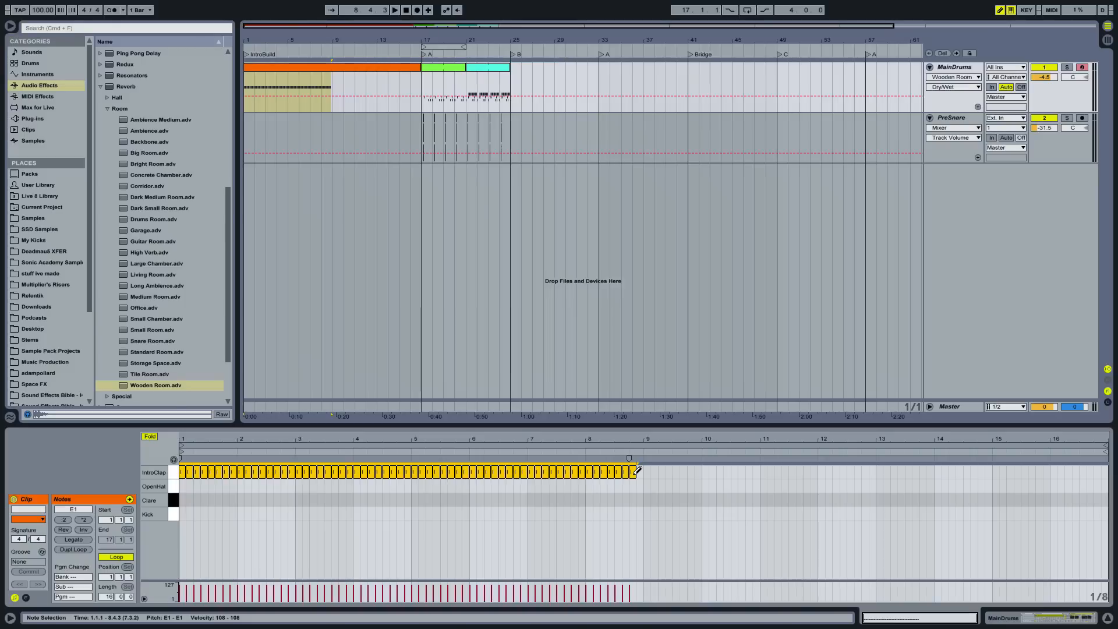
left_click(642, 471)
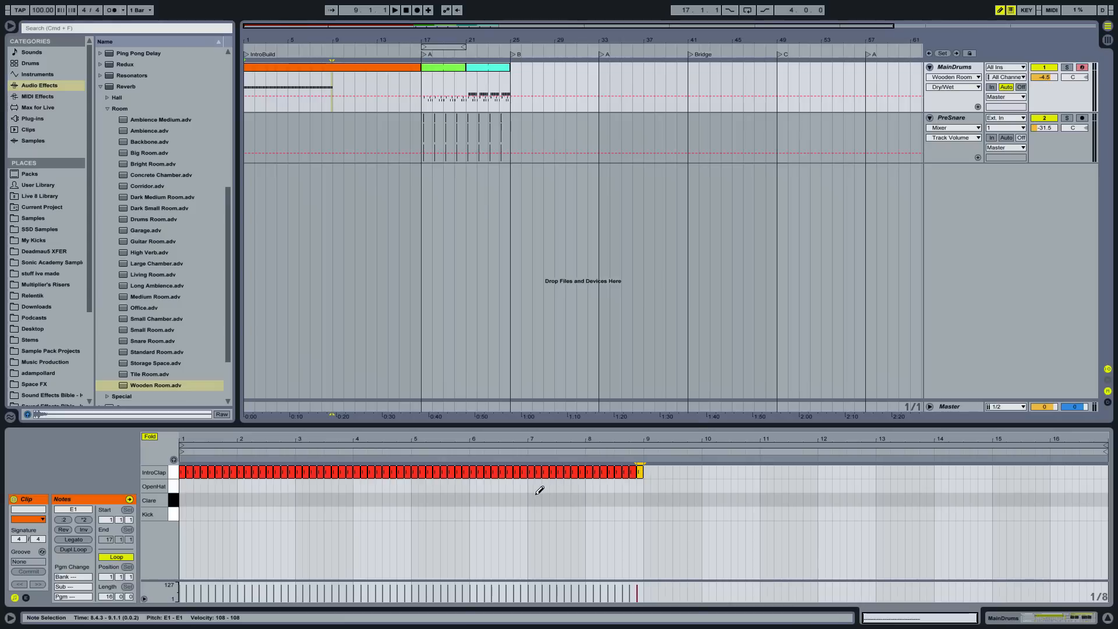
Step: Change the note grid to 1/16 and draw sixteenth-note OpenHat hits from bar 5 up to bar 9
right_click(500, 496)
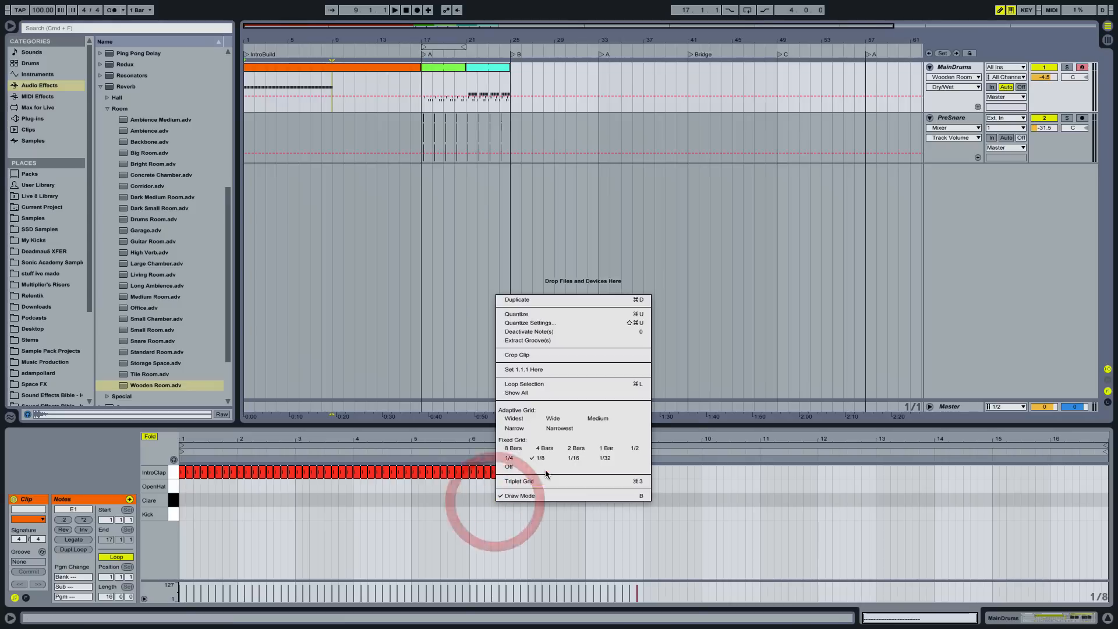
left_click(570, 458)
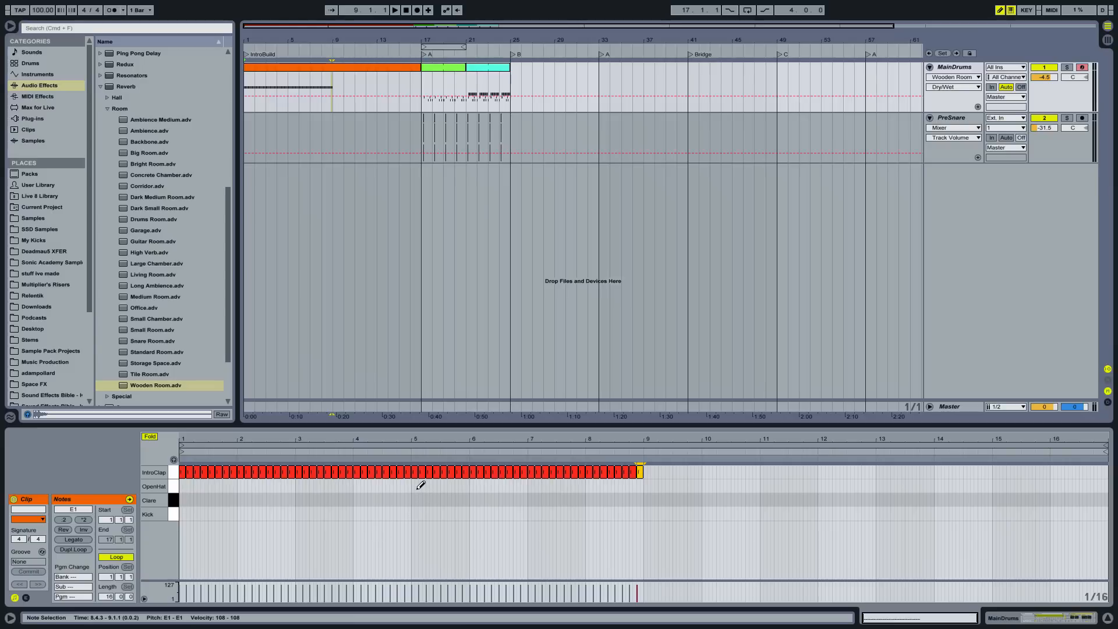
left_click_drag(415, 483, 646, 480)
Step: Place an OpenHat note at 9.1.1, lengthen it to a quarter note and duplicate it up to bar 13
left_click(646, 485)
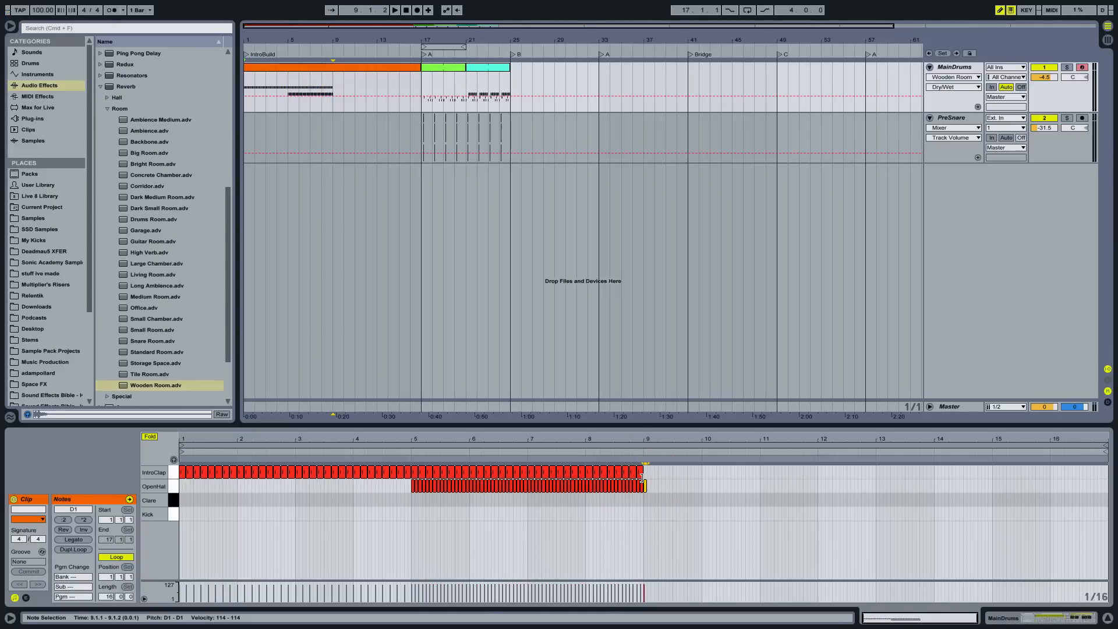
key("shift+Right")
key("shift+Right")
key("ctrl+d")
key("ctrl+d")
key("ctrl+d")
key("ctrl+d")
key("ctrl+d")
key("ctrl+d")
key("ctrl+d")
key("ctrl+d")
key("ctrl+d")
key("ctrl+d")
key("ctrl+d")
key("ctrl+d")
key("ctrl+d")
key("ctrl+d")
key("ctrl+d")
Step: Continue the OpenHat lane with duplicated eighth-note hits from bar 13 through most of bar 14
left_click(878, 488)
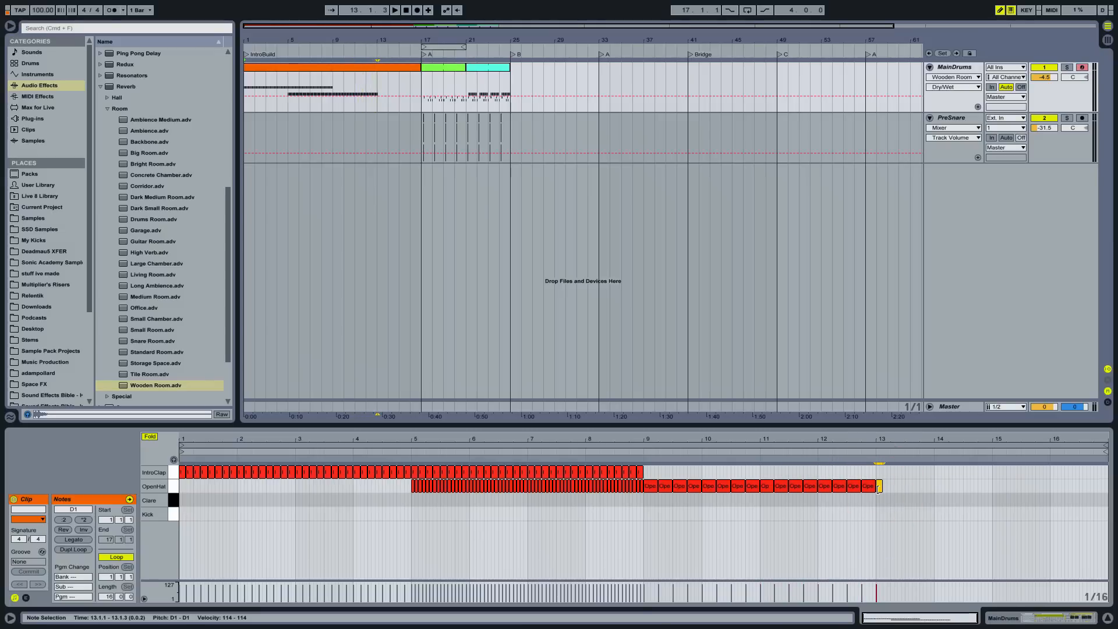
key("ctrl+d")
key("ctrl+d")
key("ctrl+d")
key("ctrl+d")
key("ctrl+d")
key("ctrl+d")
key("ctrl+d")
key("ctrl+d")
key("ctrl+d")
key("ctrl+d")
key("ctrl+d")
key("ctrl+d")
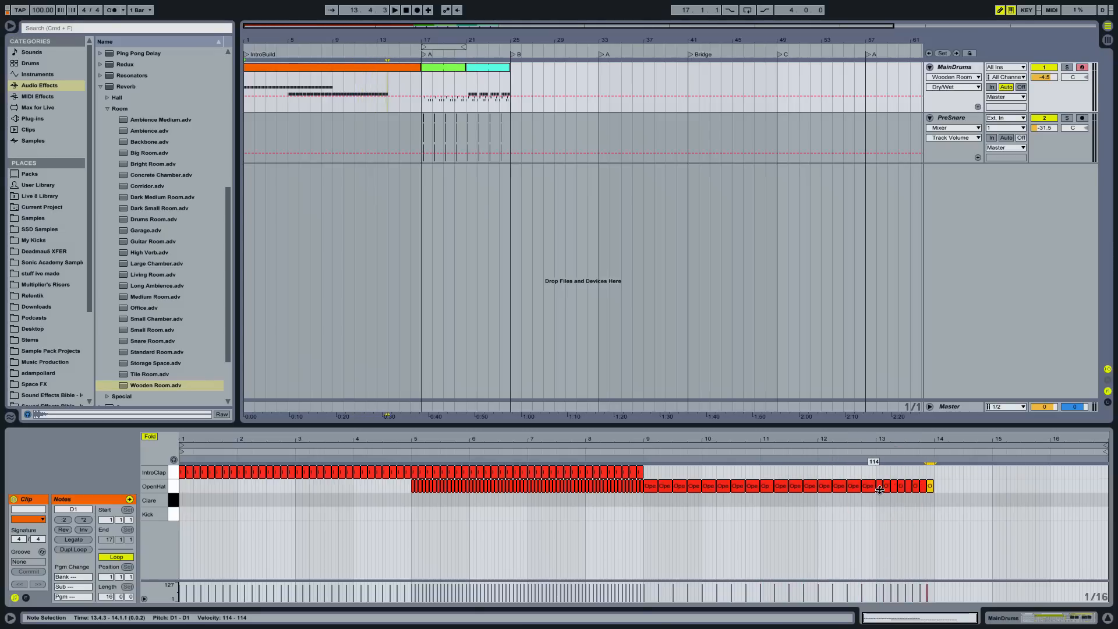
key("ctrl+d")
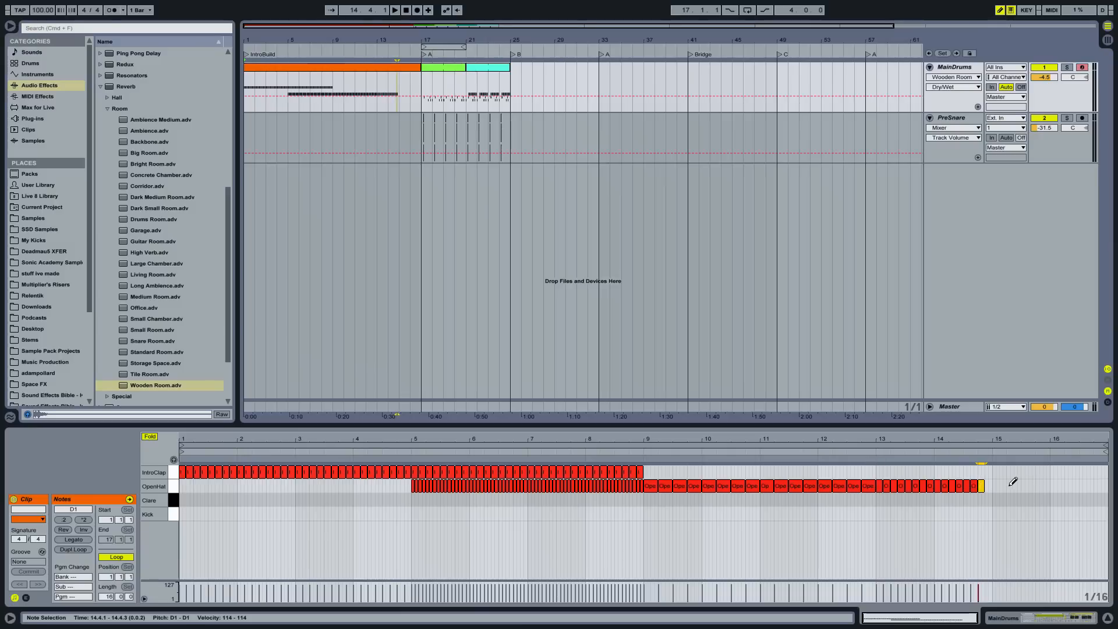
Step: Draw sixteenth-note OpenHat hits from the end of bar 14 up to 16.4
left_click_drag(991, 483, 1095, 481)
key("b")
left_click(1051, 500)
Step: Draw two sixteenth-note Clare hits in bar 9, at 9.2.1 and 9.4.1
key("b")
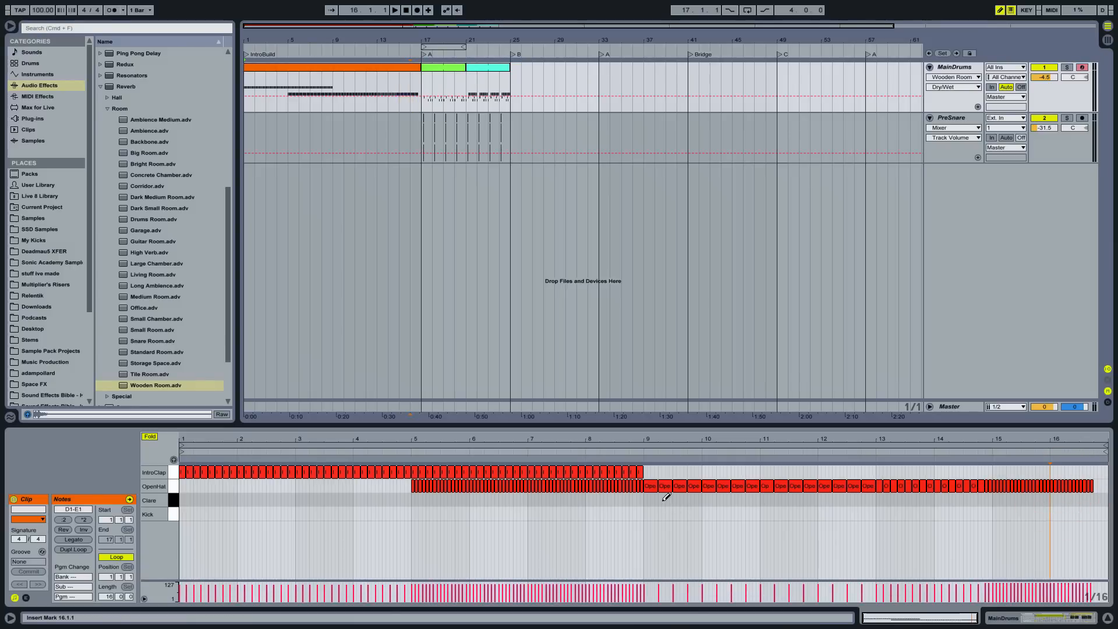
left_click(661, 500)
left_click(689, 500)
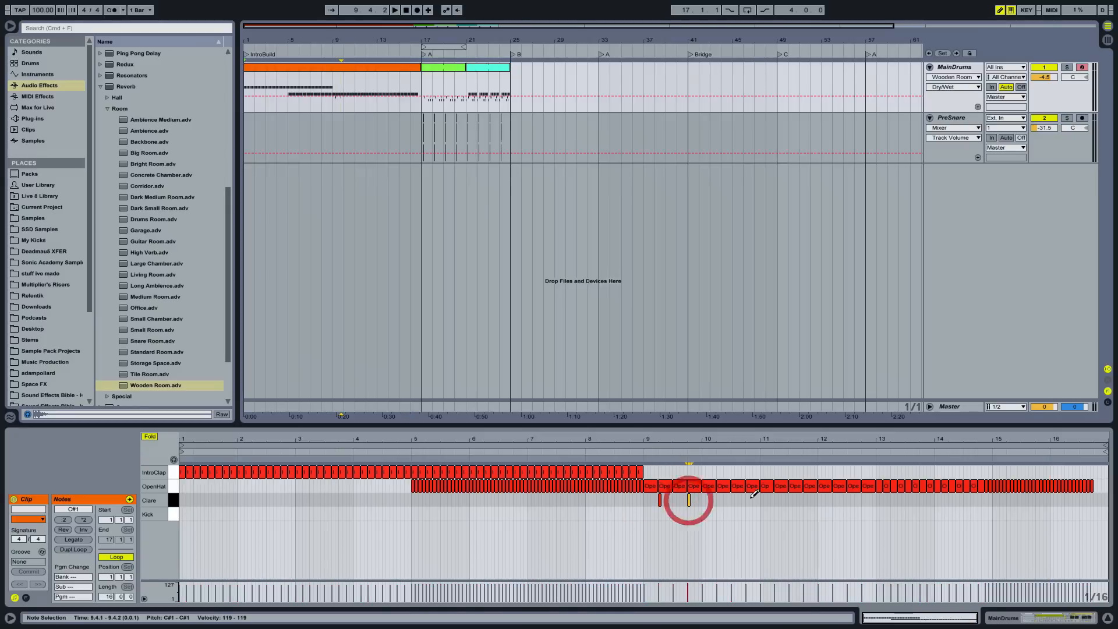
key("b")
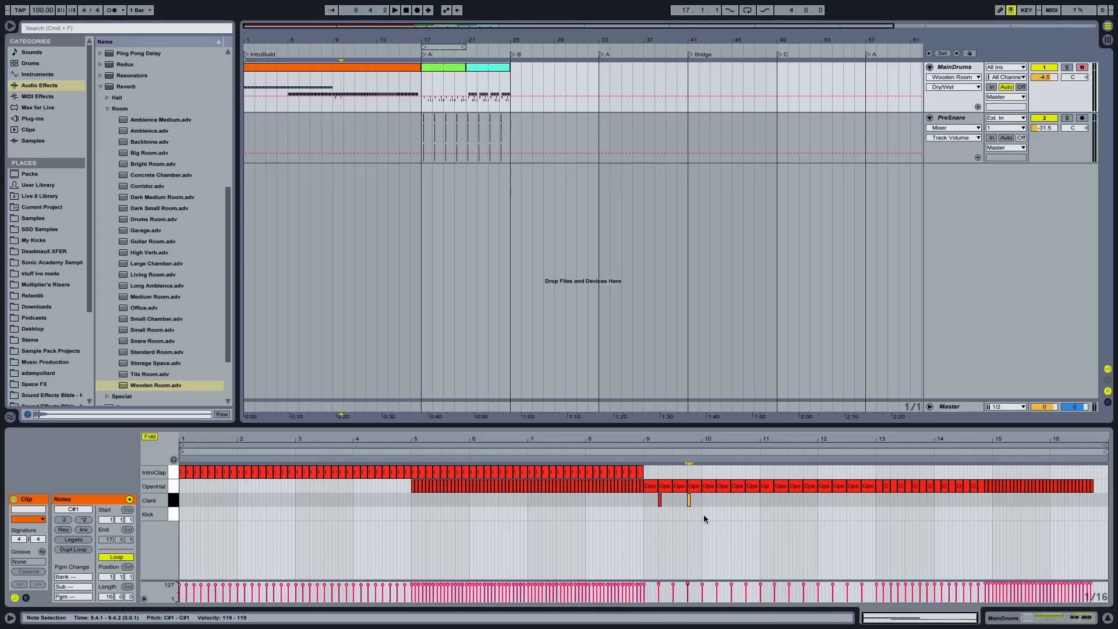
Step: Duplicate the one-bar Clare pattern from bar 9 through bar 12, undoing the extra copy in bar 13
left_click_drag(702, 516, 644, 500)
key("super+d")
key("super+d")
key("super+d")
key("super+d")
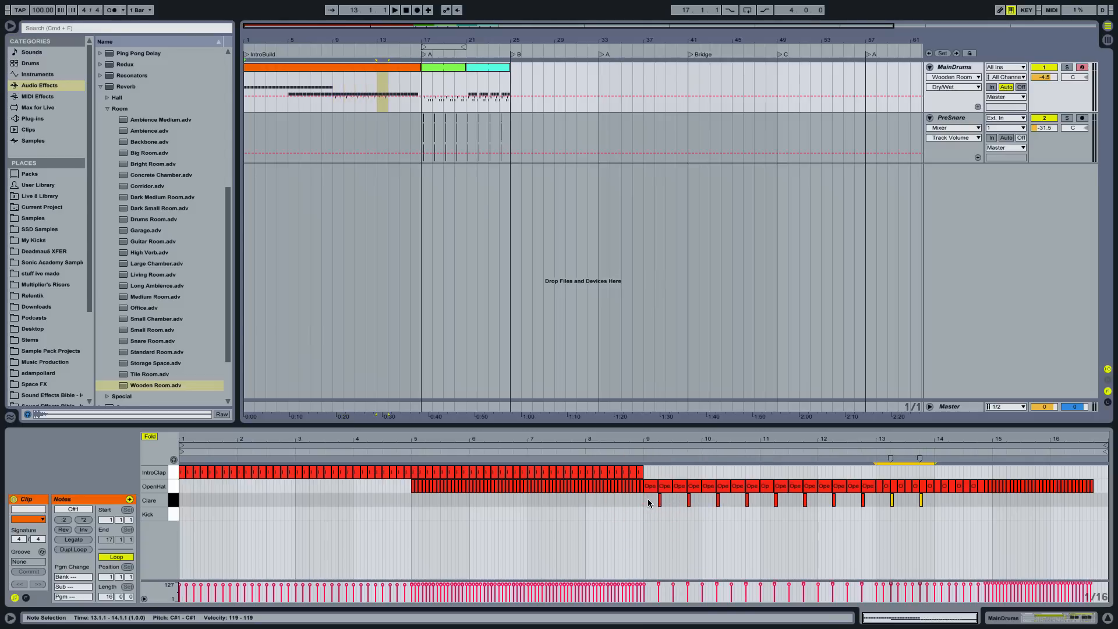
key("super+z")
left_click(648, 509)
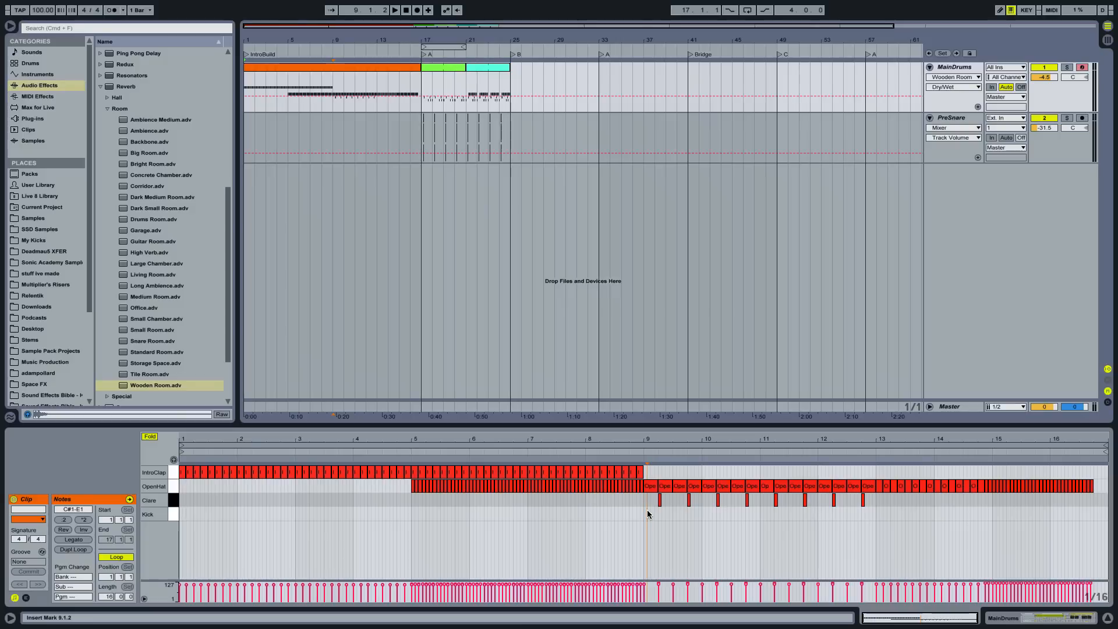
Step: Draw sixteenth-note Kick hits at 7.1.1, 6.4.2, 3.1.1 and 2.4.2
key("b")
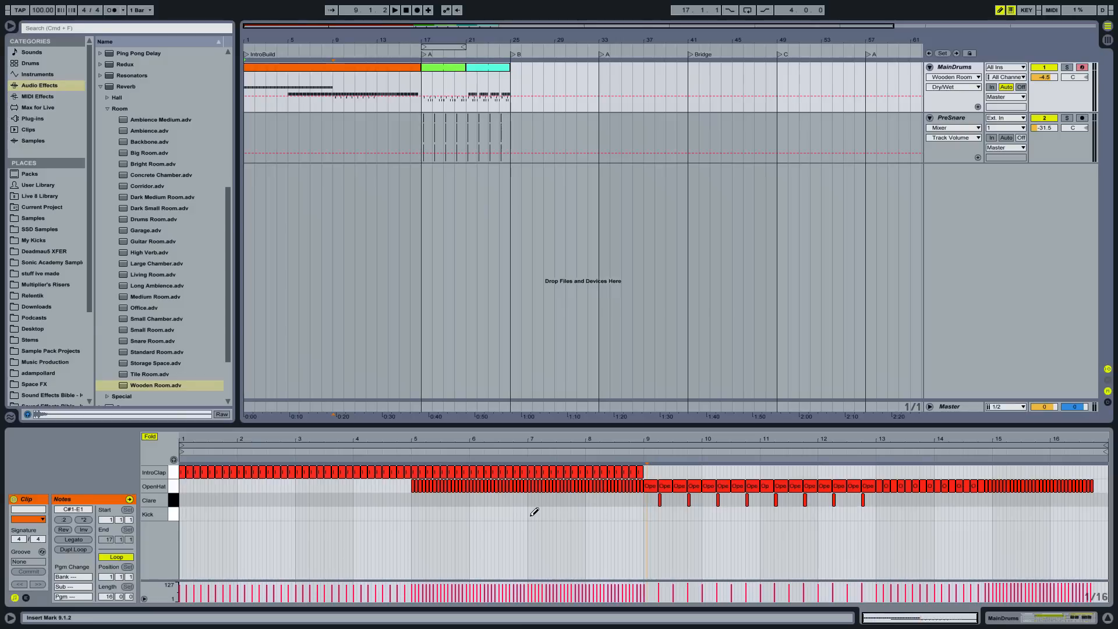
left_click(529, 513)
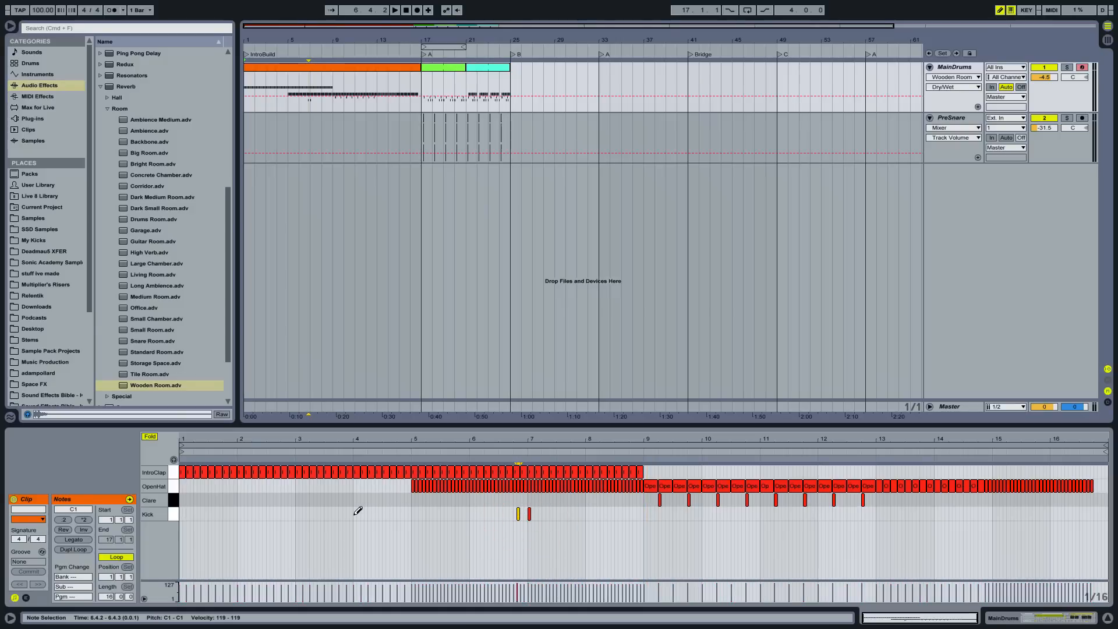
left_click(296, 513)
left_click(285, 513)
key("b")
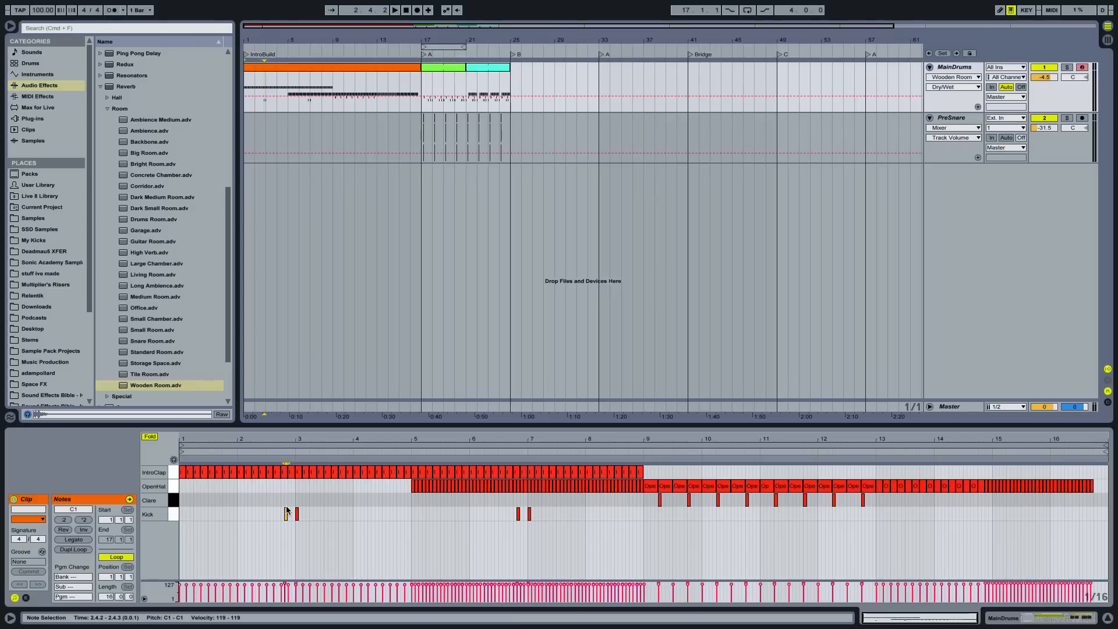
Step: Play the intro drum arrangement from bar 1 to listen through it, and stop playback near bar 17
left_click(245, 79)
key("space")
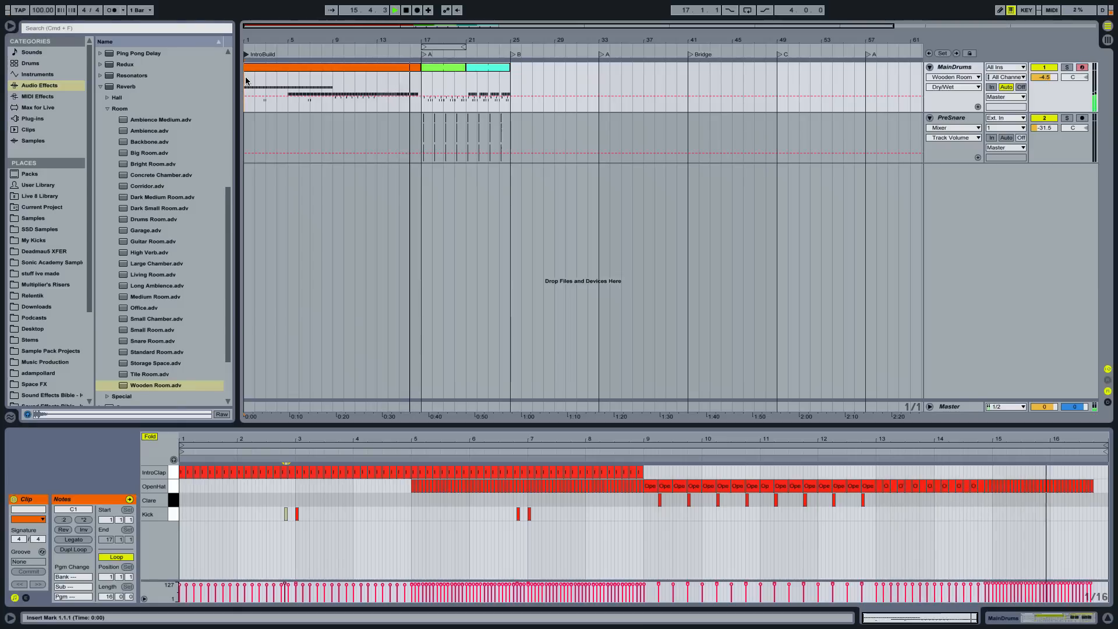
key("space")
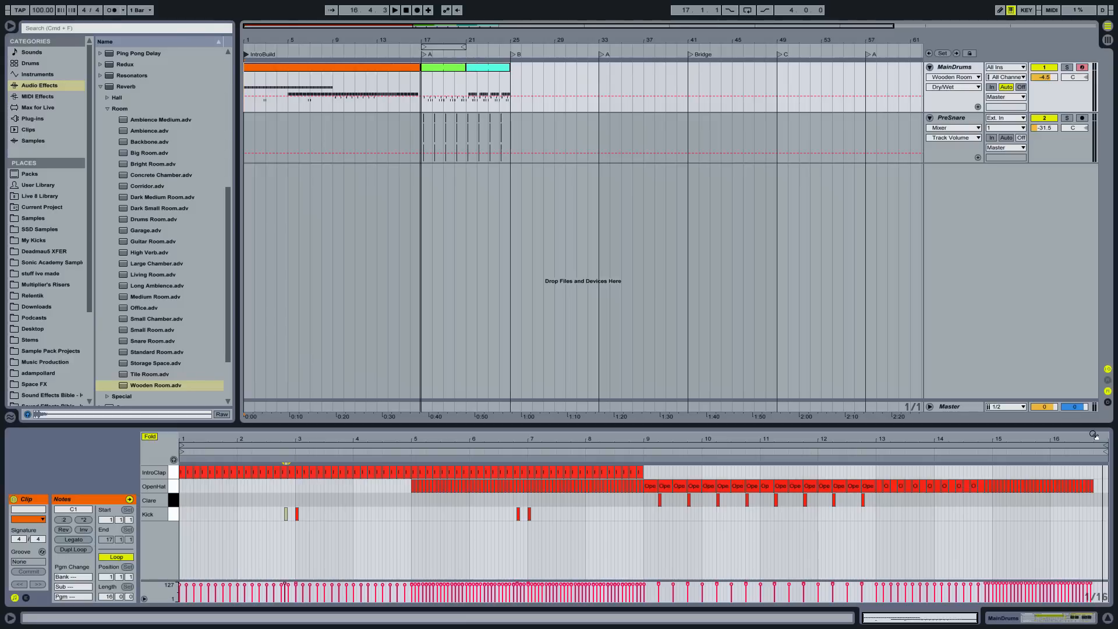
Step: Add one more sixteenth-note OpenHat hit at 16.4.1, at the end of the intro clip's hat roll
left_click_drag(1094, 435, 1081, 464)
key("b")
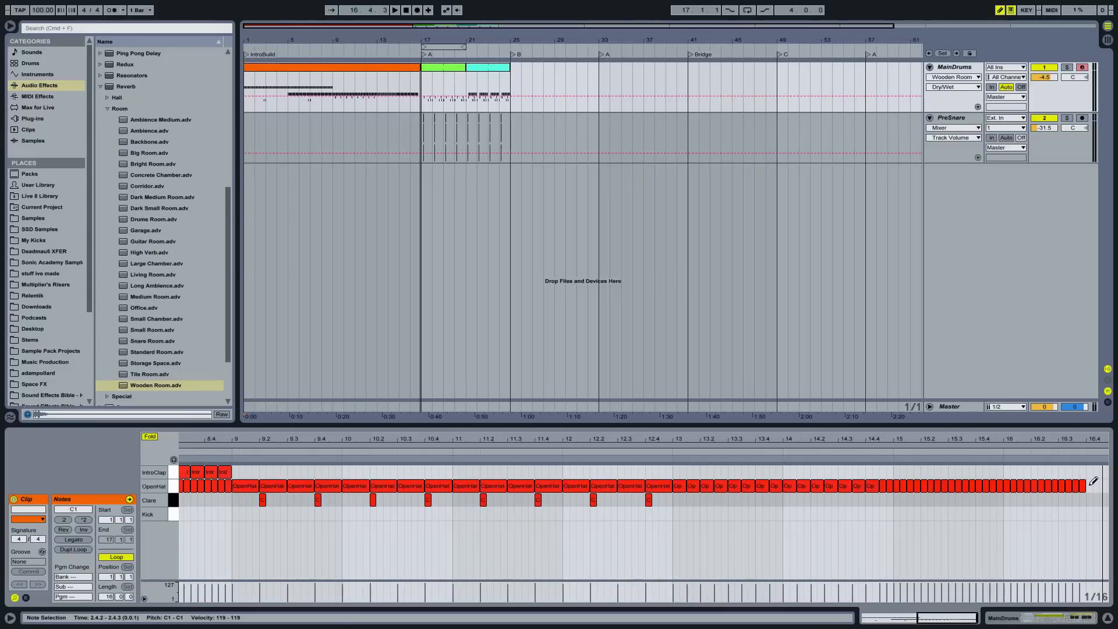
left_click(1090, 486)
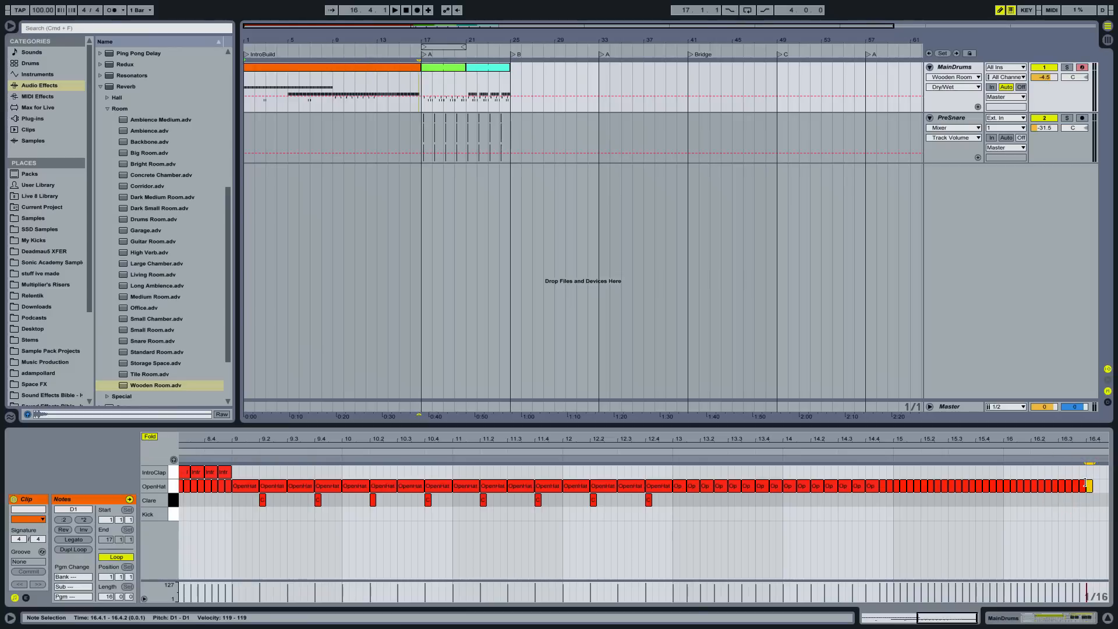
left_click_drag(1069, 440, 1069, 412)
key("b")
Step: Copy the four bars of PreSnare clips from bars 17 to 21 and paste them at bar 9 and bar 13
left_click(419, 132)
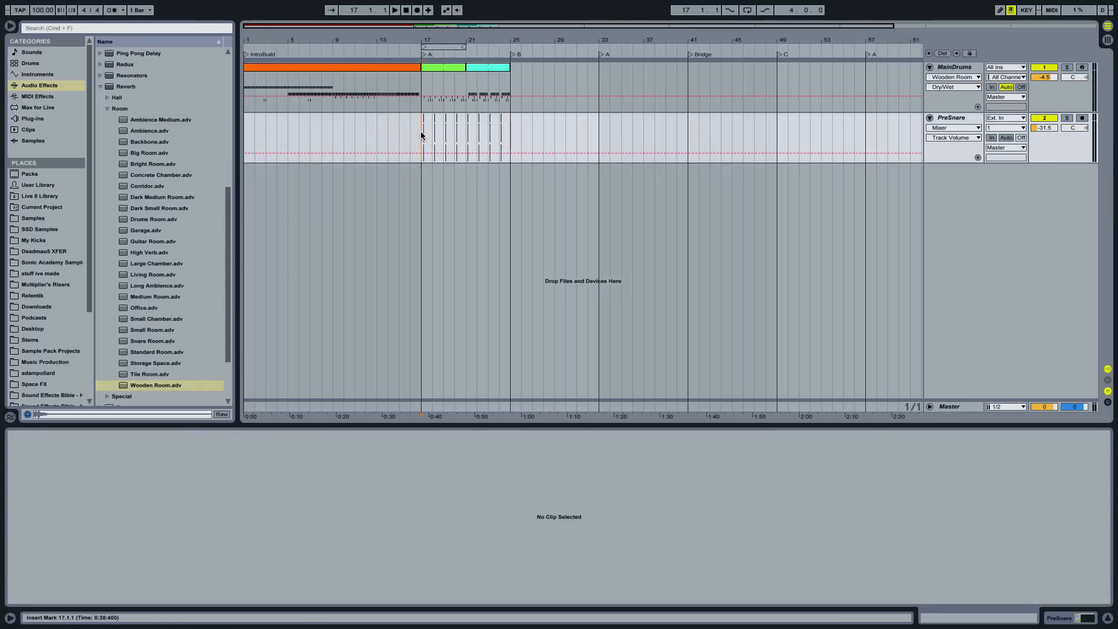
left_click_drag(423, 135, 463, 134)
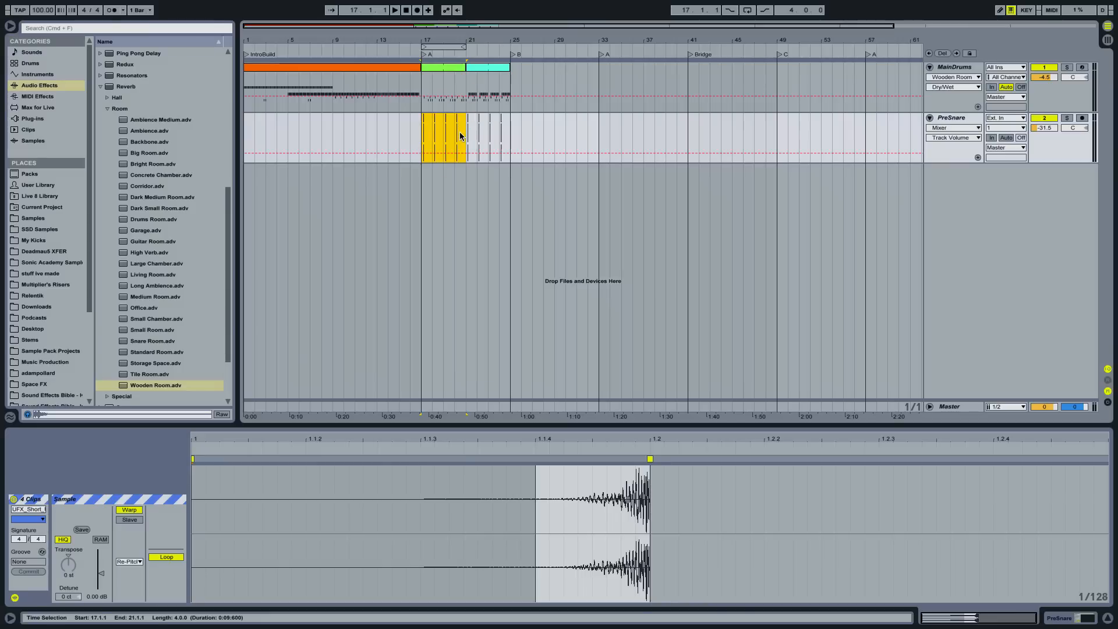
left_click(333, 121)
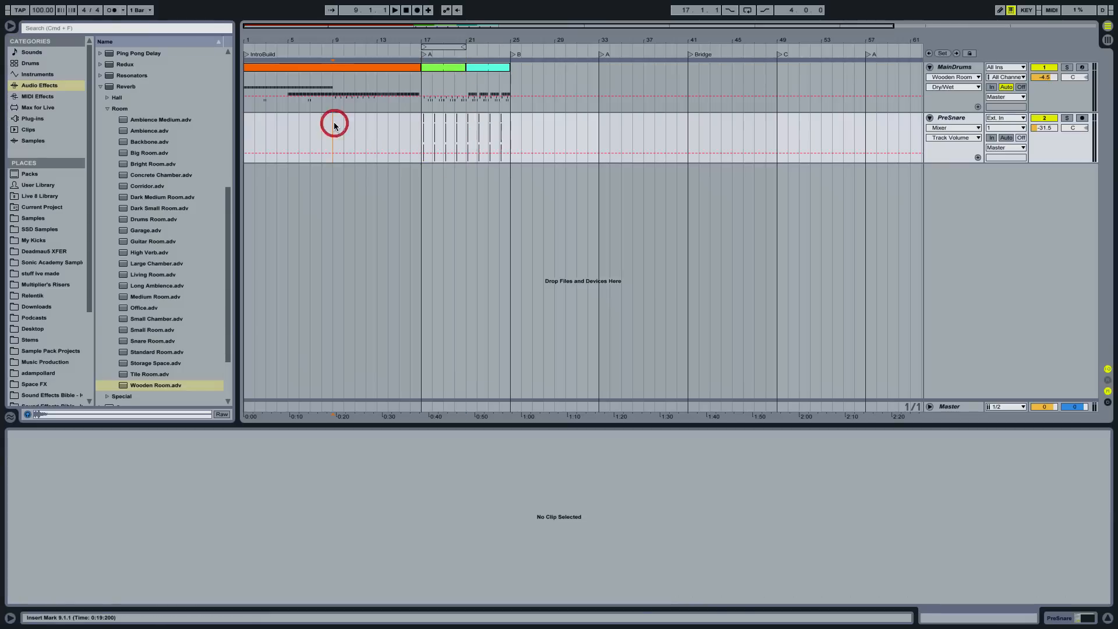
key("ctrl+v")
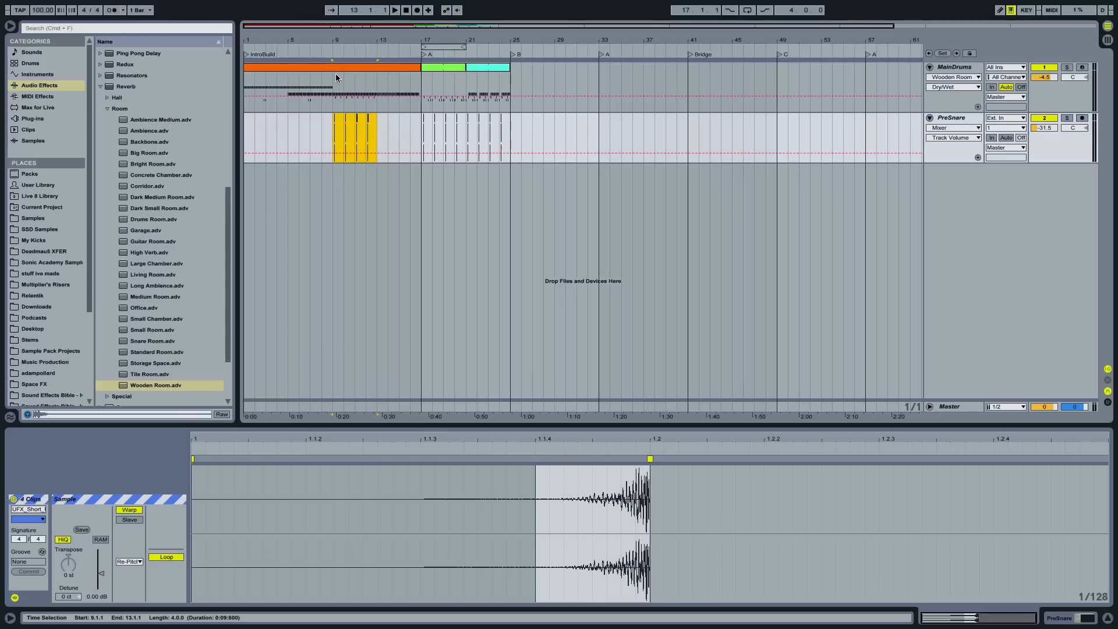
key("ctrl+v")
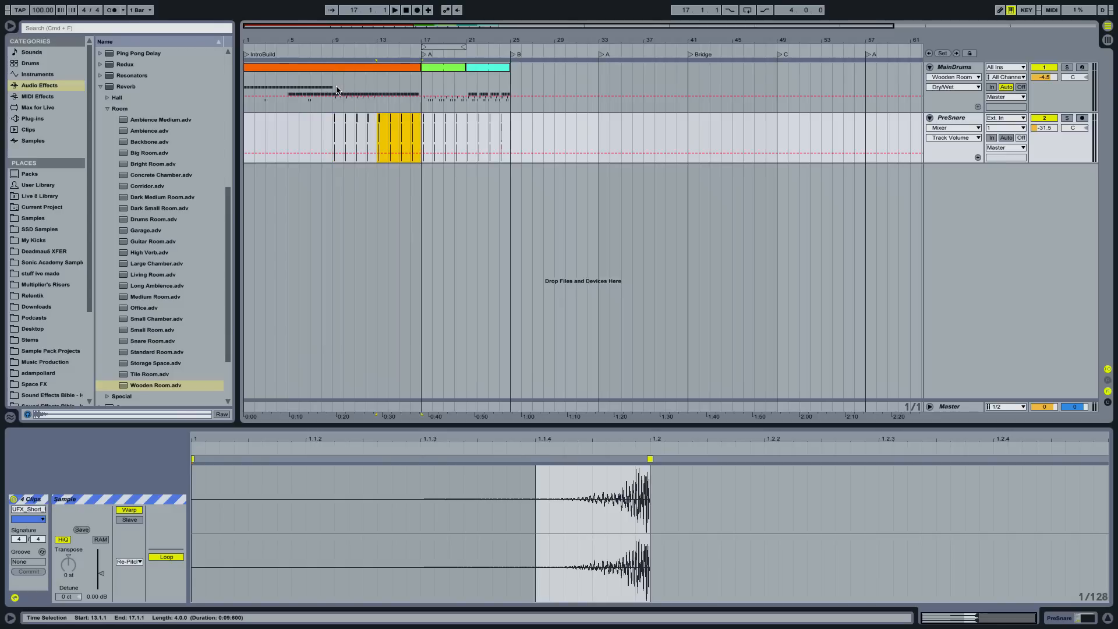
Step: Duplicate the eight-bar block of PreSnare clips repeatedly across the arrangement to fill the track up to bar 81
left_click(329, 125)
left_click(302, 74)
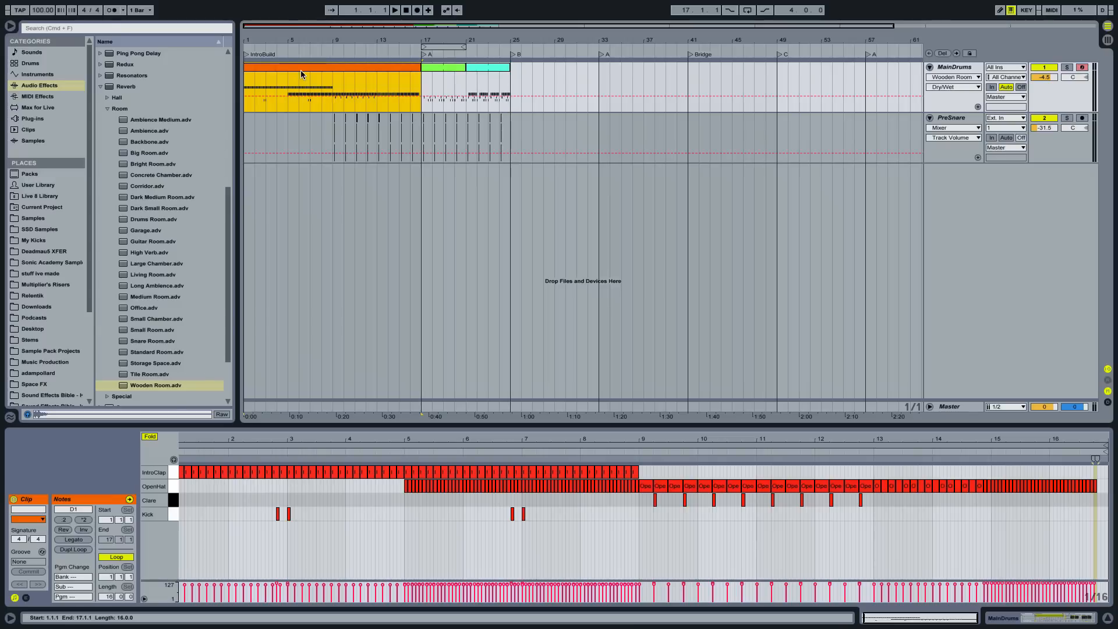
left_click_drag(313, 438, 321, 437)
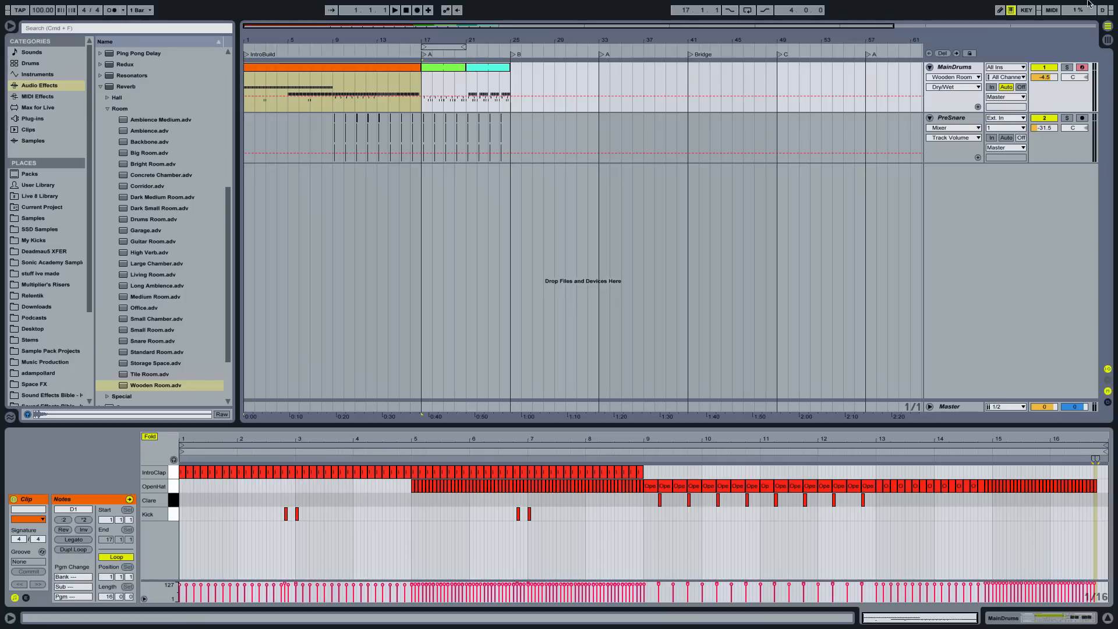
left_click_drag(682, 34, 682, 13)
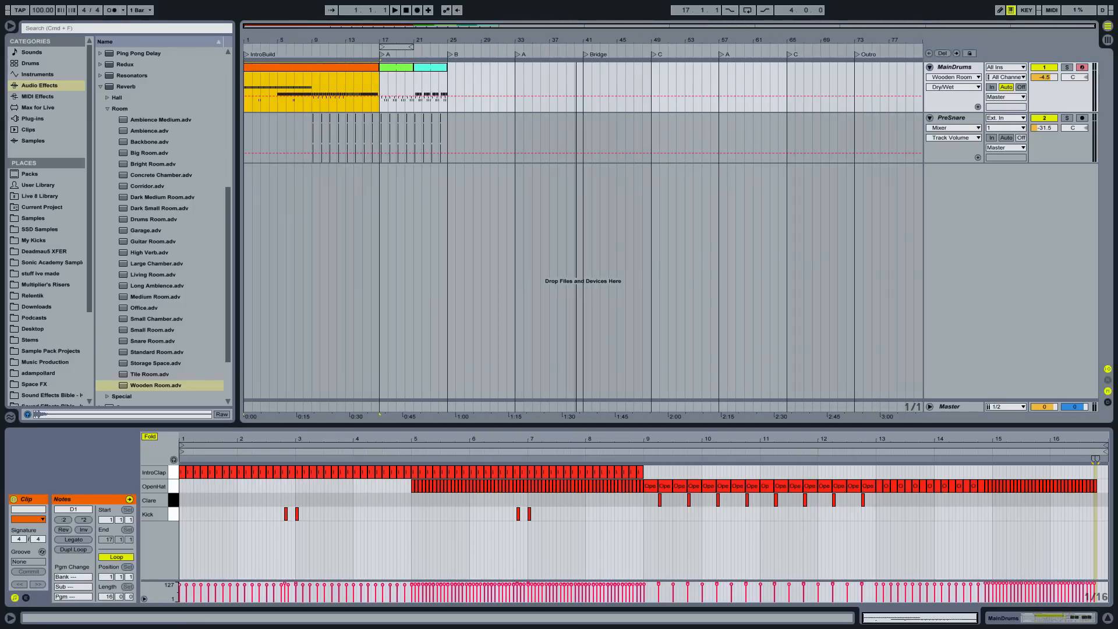
mouse_move(450, 125)
left_mouse_down()
mouse_move(378, 128)
mouse_move(904, 45)
left_mouse_up()
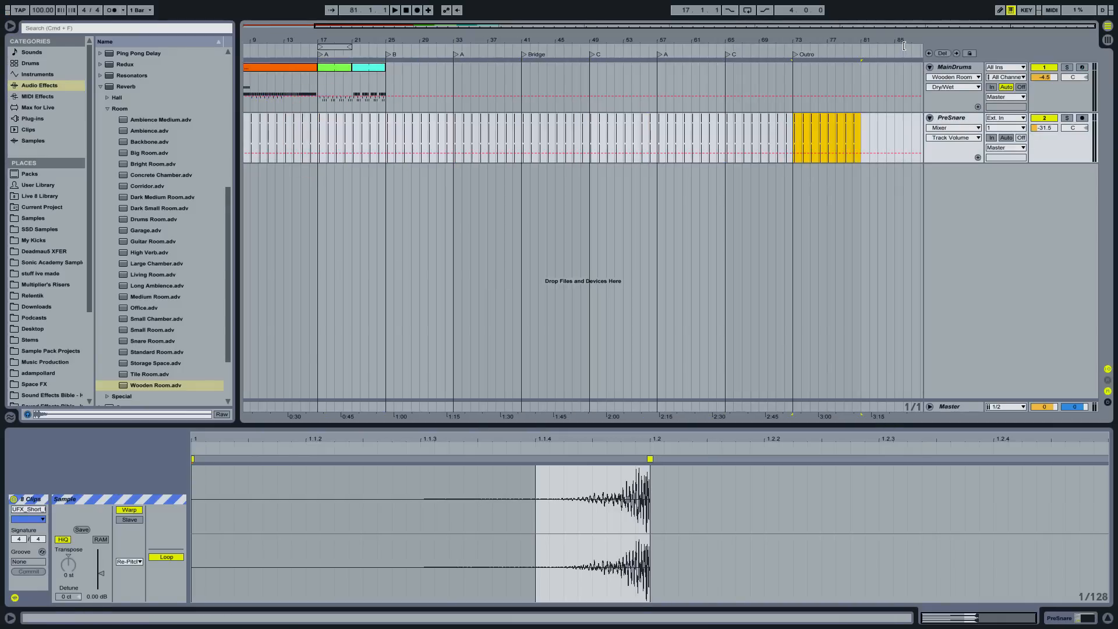
left_click_drag(802, 40, 759, 69)
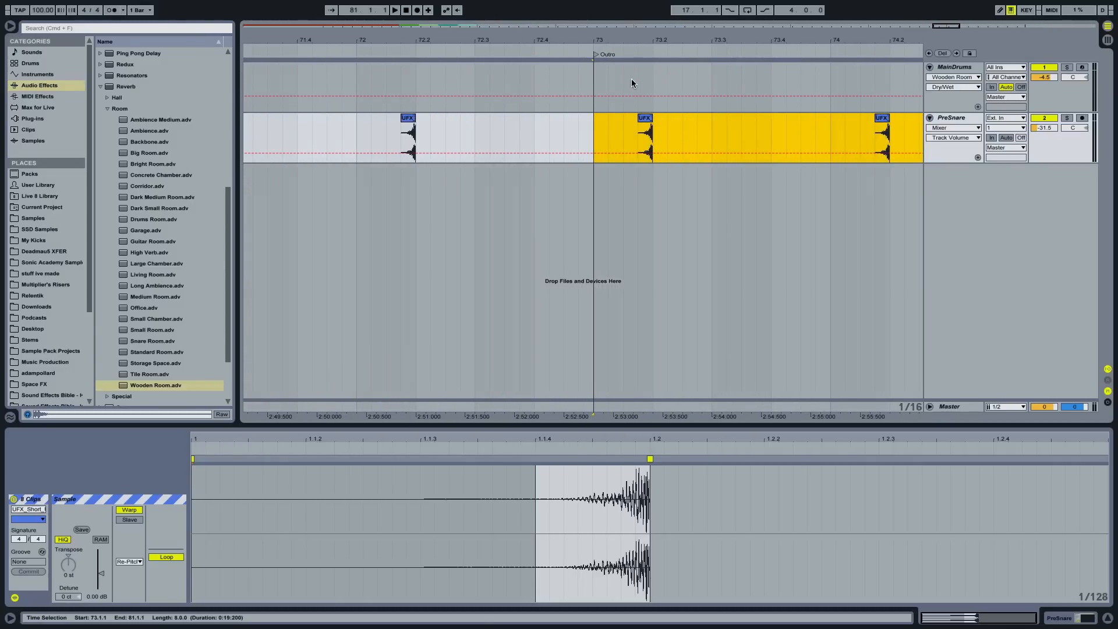
left_click_drag(631, 38, 631, 3)
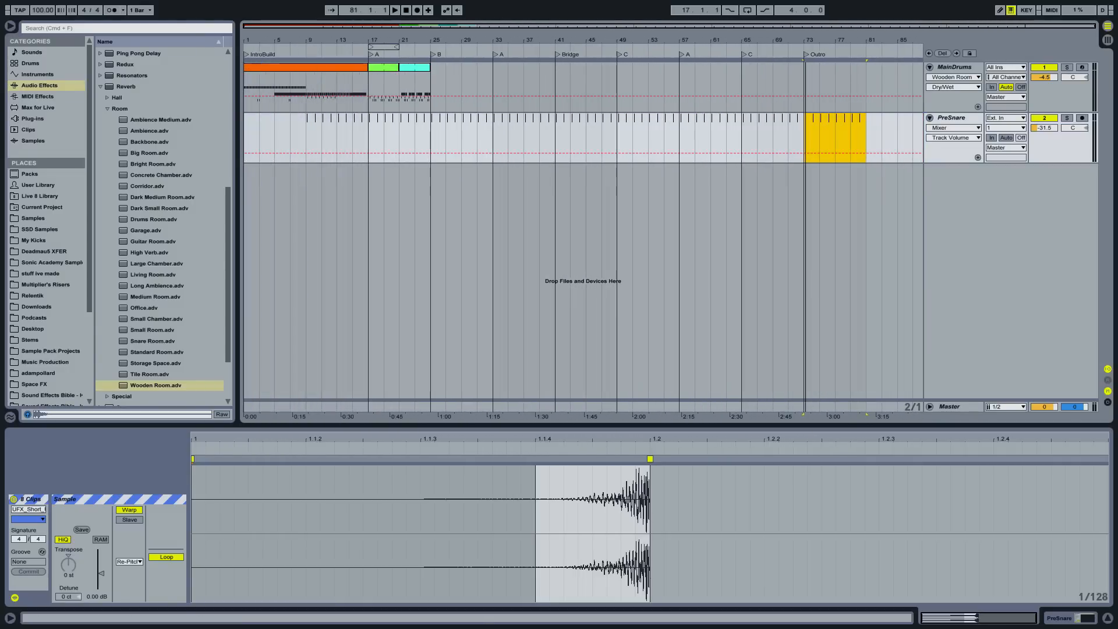
Step: Duplicate the green and cyan MainDrums clips from bars 17 to 25 repeatedly to fill the track up to bar 81
left_click_drag(419, 82, 374, 89)
key("super+d")
key("super+d")
key("super+d")
key("super+d")
key("super+d")
key("super+d")
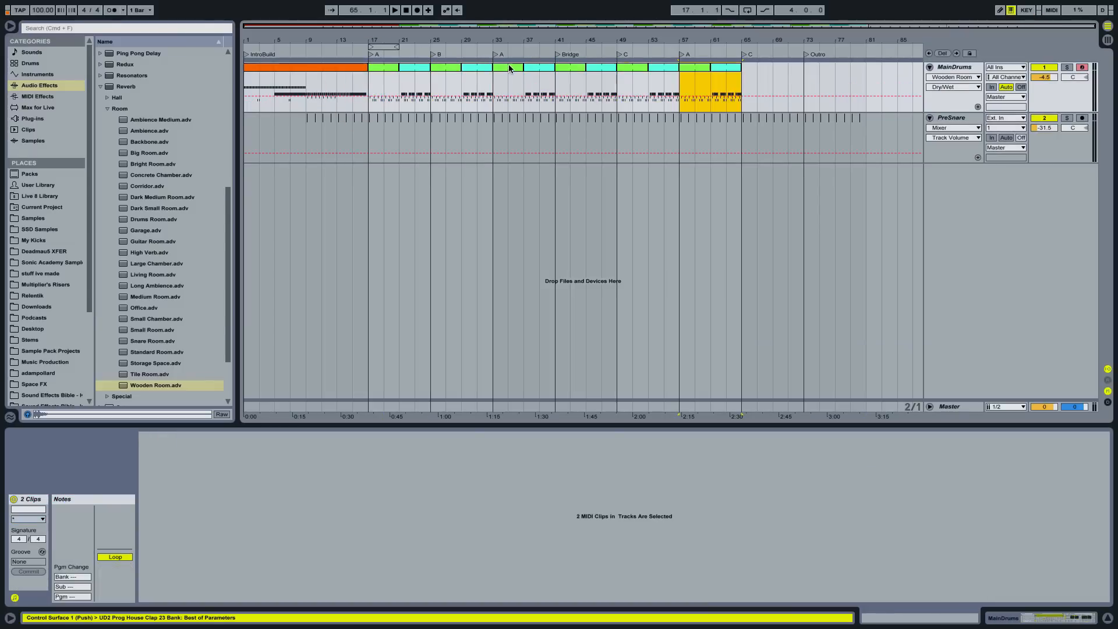
key("super+d")
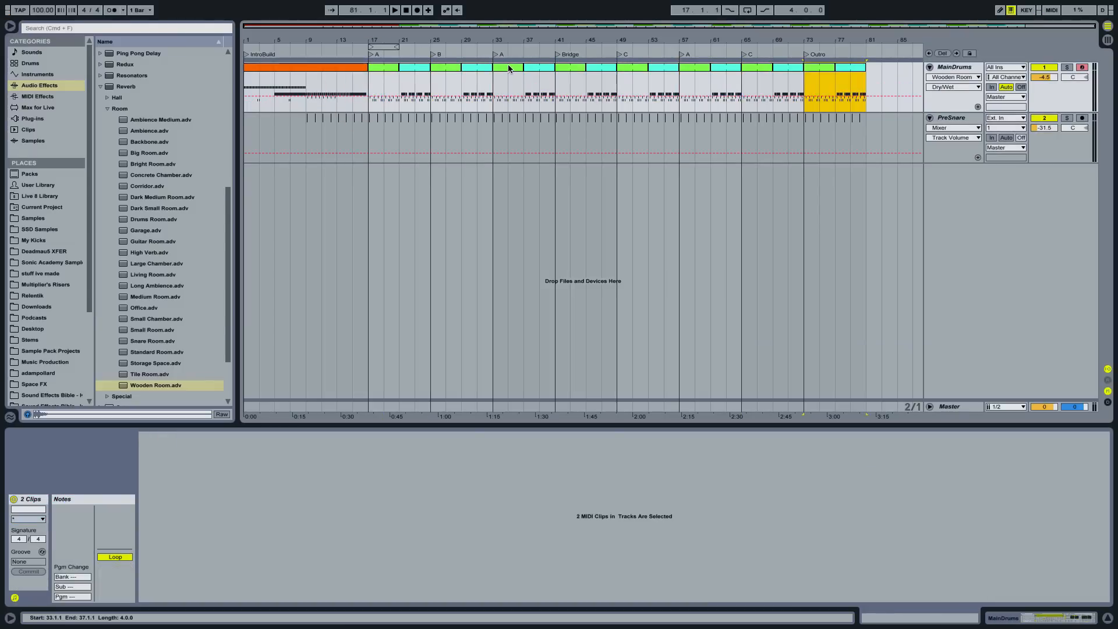
Step: Extend the green MainDrums clips at bars 33 and 73 over the cyan clips that follow, to bars 41 and 81
left_click(508, 69)
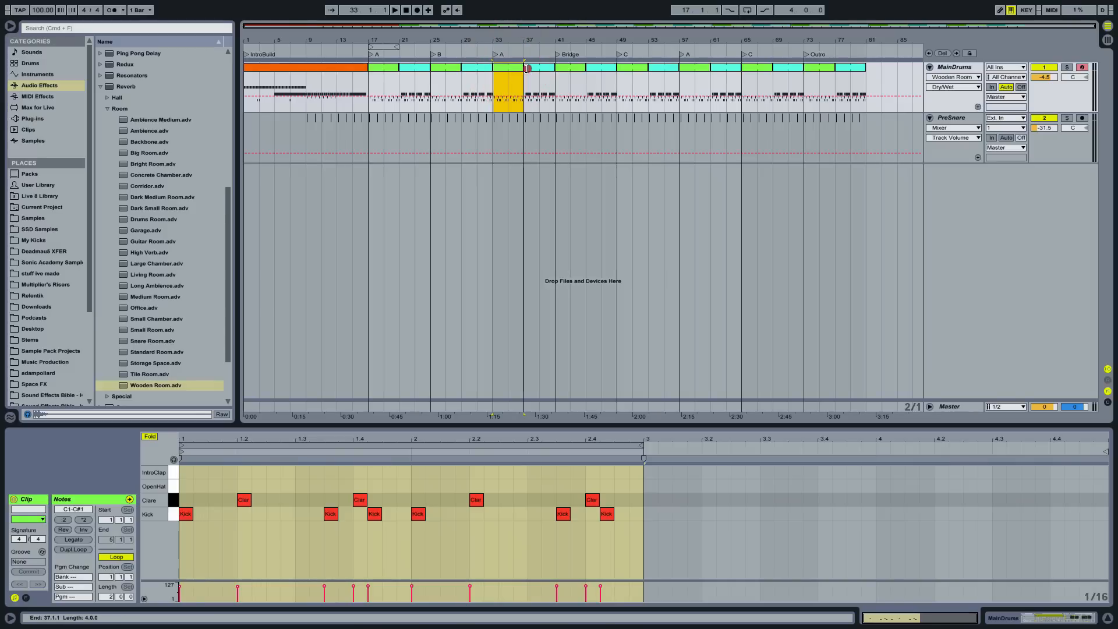
left_click(553, 67, "shift")
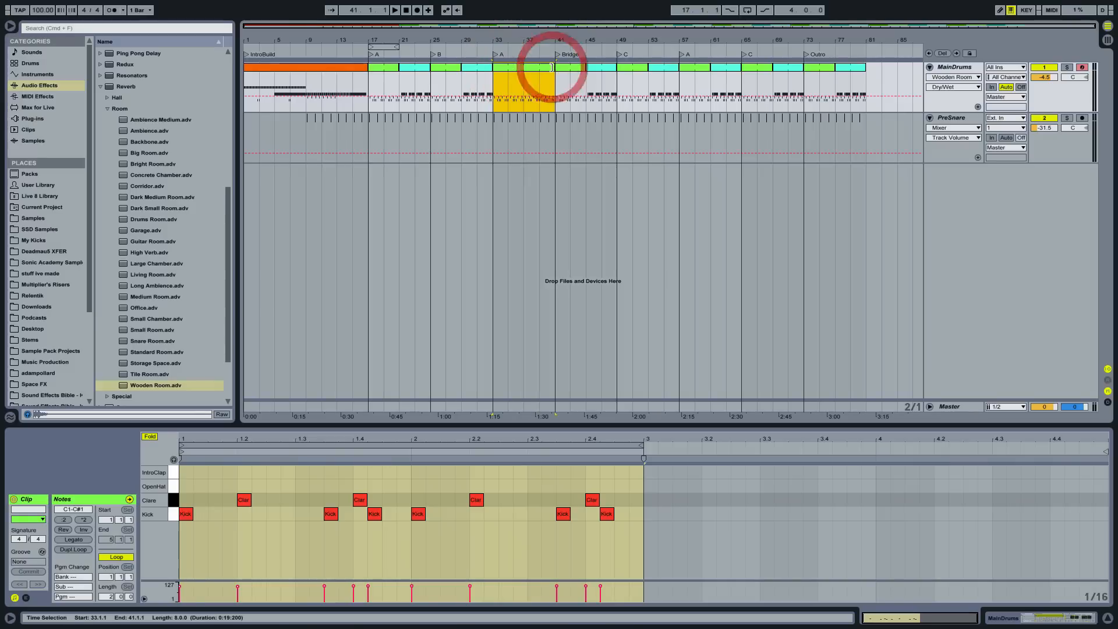
left_click(819, 67)
left_click_drag(834, 68, 866, 65)
mouse_move(803, 40)
left_mouse_down()
mouse_move(803, 64)
mouse_move(804, 39)
left_mouse_up()
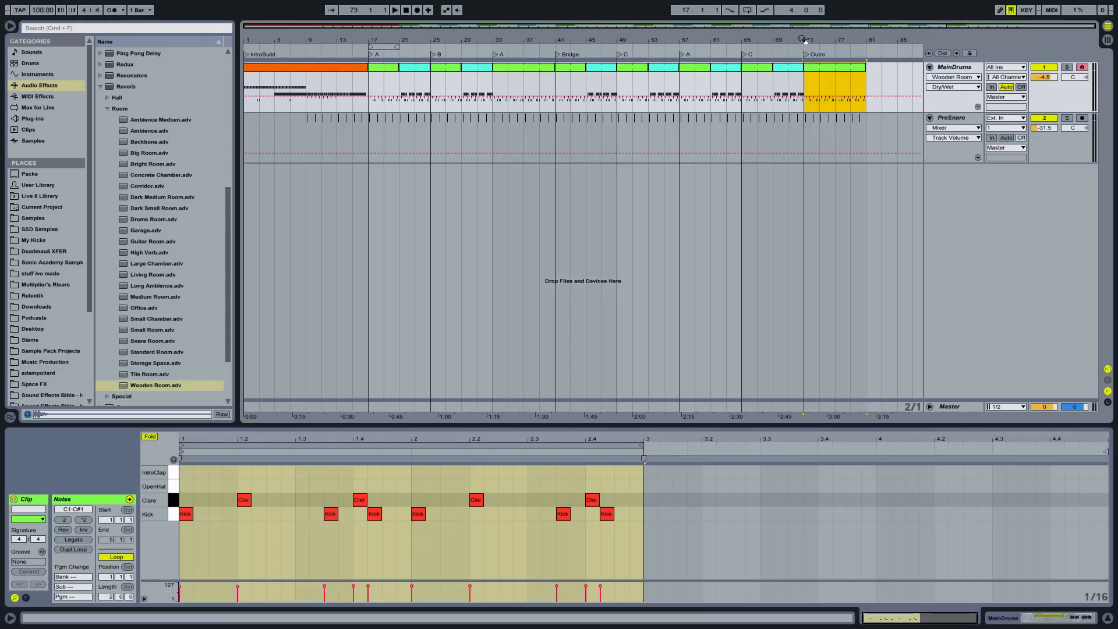
Step: During playback from bar 1, raise the IntroClap sample's volume to -10.7 dB and raise the OpenHat sample's volume
left_click(301, 70)
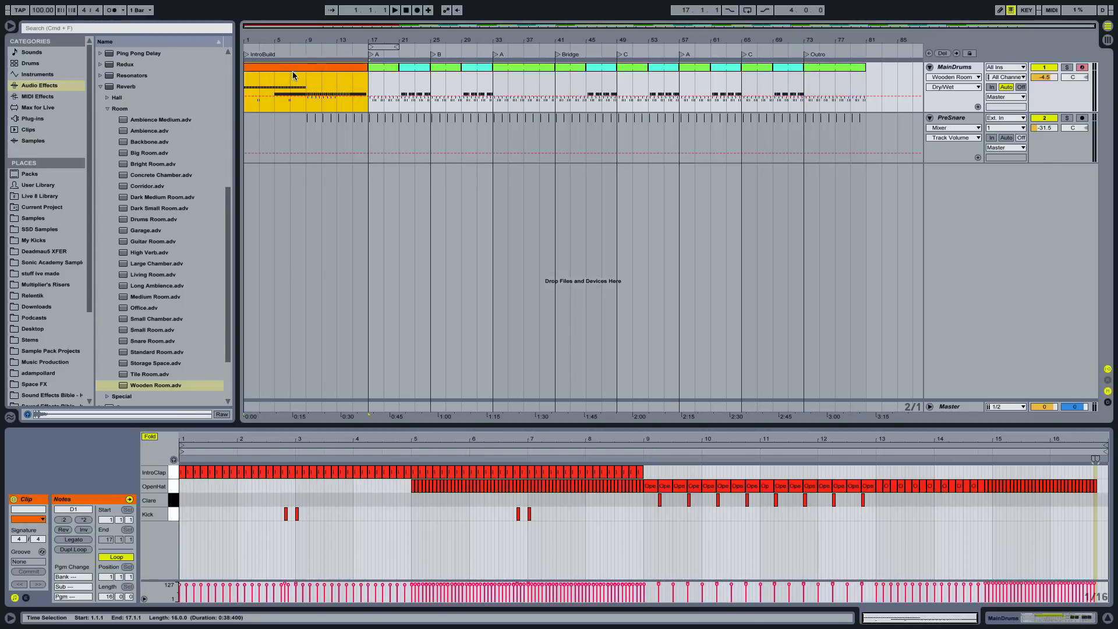
key("space")
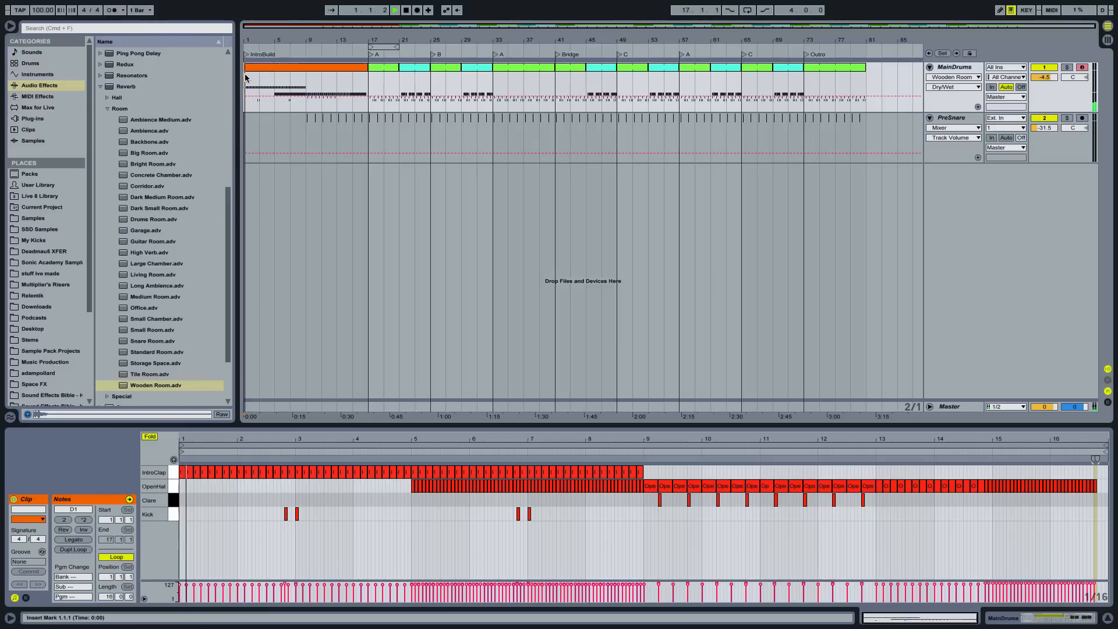
left_click(990, 615)
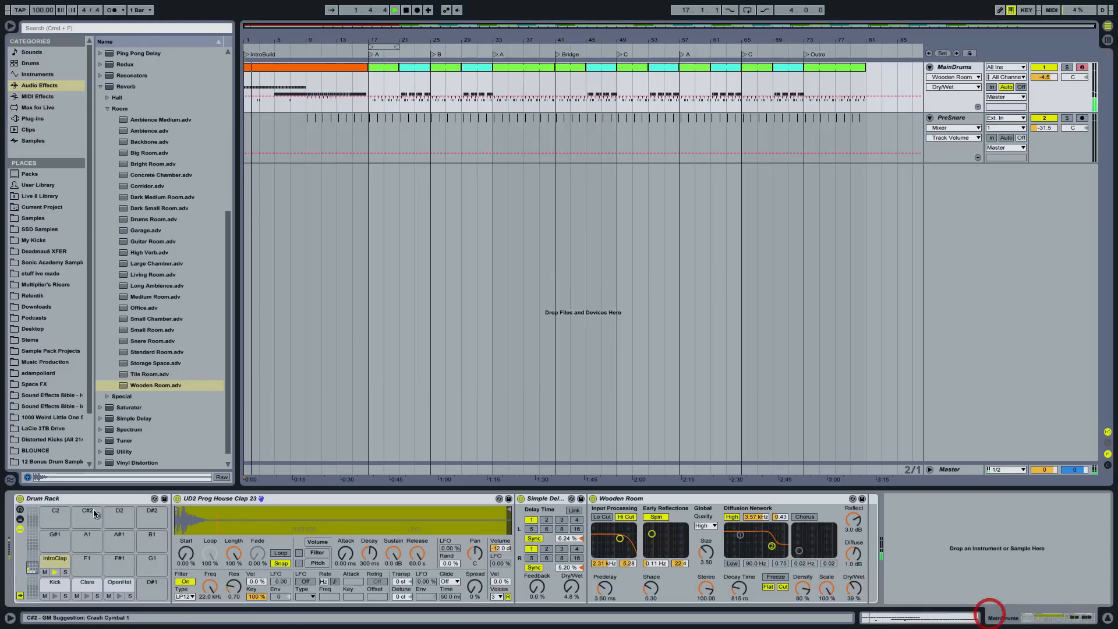
left_click(499, 550)
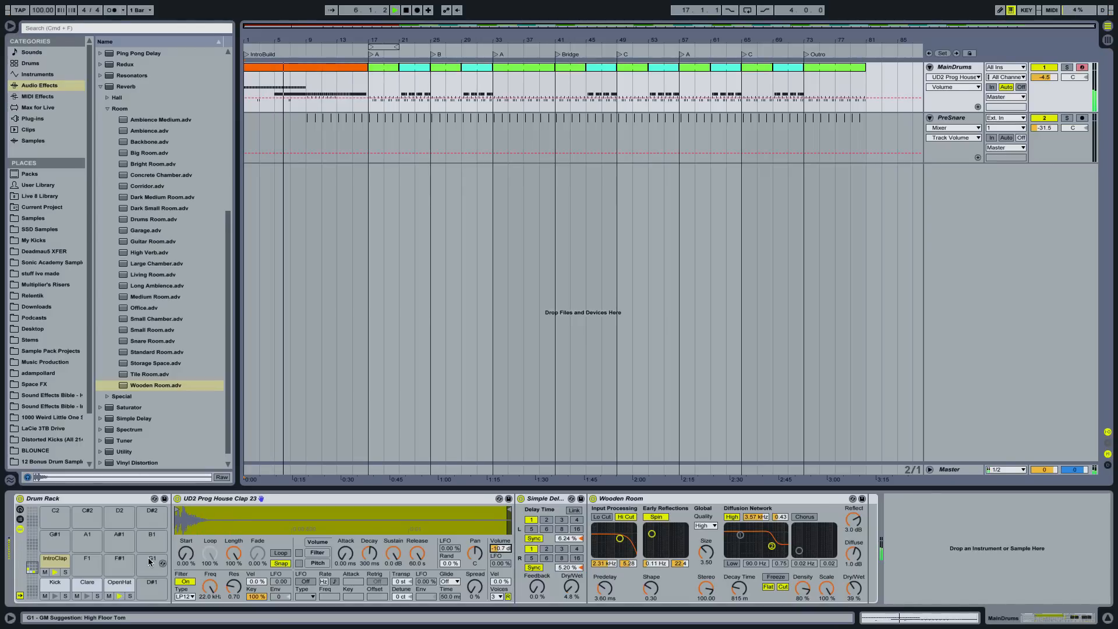
left_click(116, 585)
left_click_drag(500, 548, 501, 532)
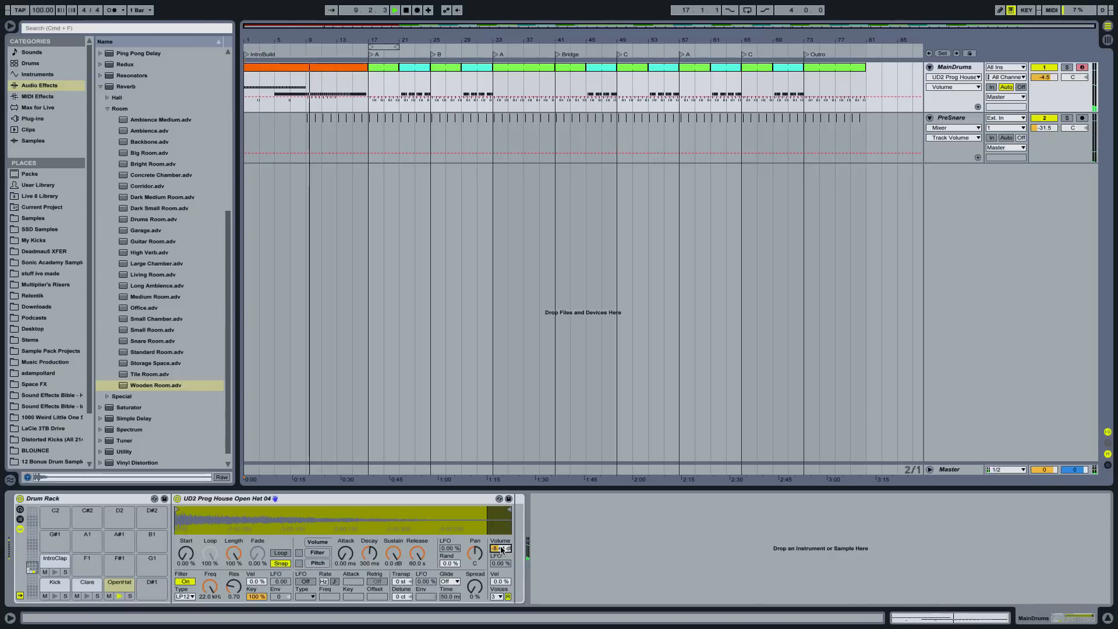
Step: Set Clare's Clap layer sample volume to -4 dB and its Perc1 sample volume to -10.7 dB, and stop playback
left_click(82, 584)
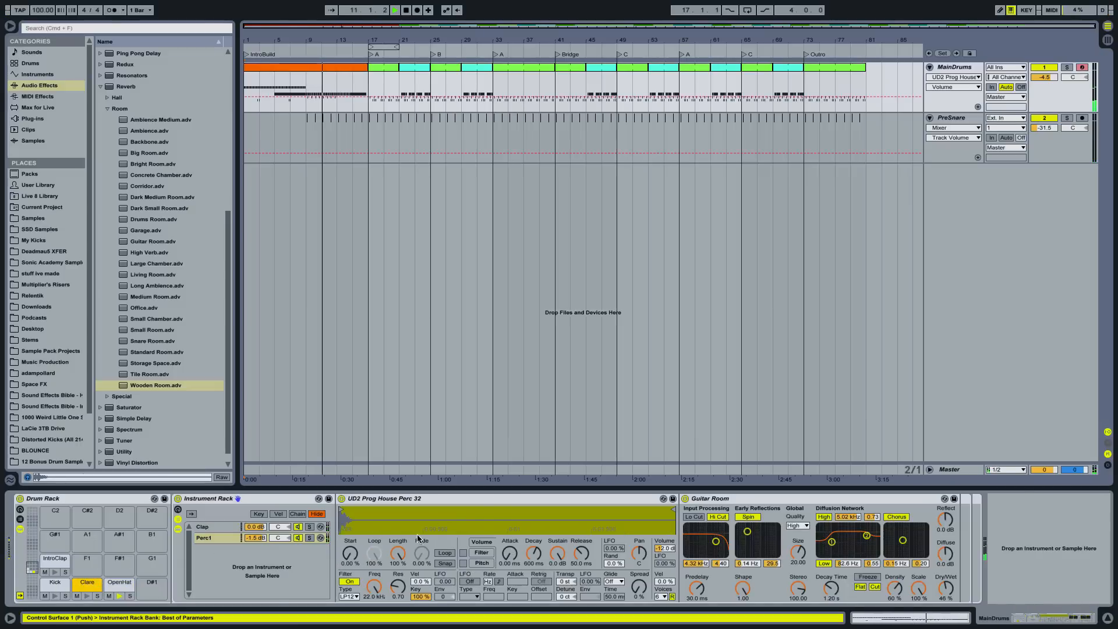
left_click(230, 528)
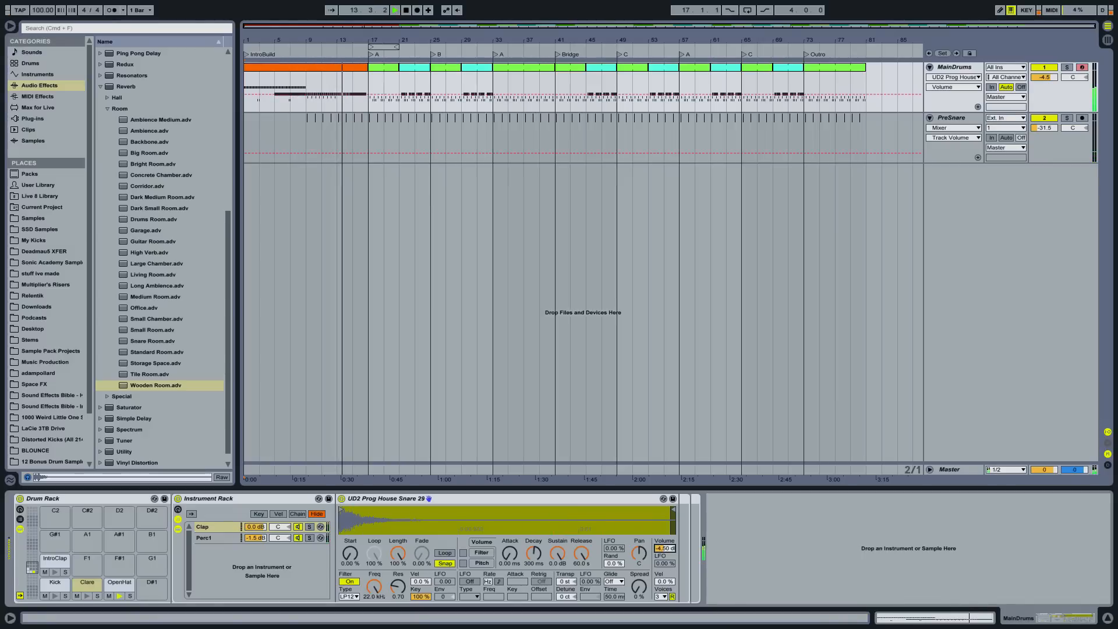
type("-4")
key("Return")
left_click(226, 536)
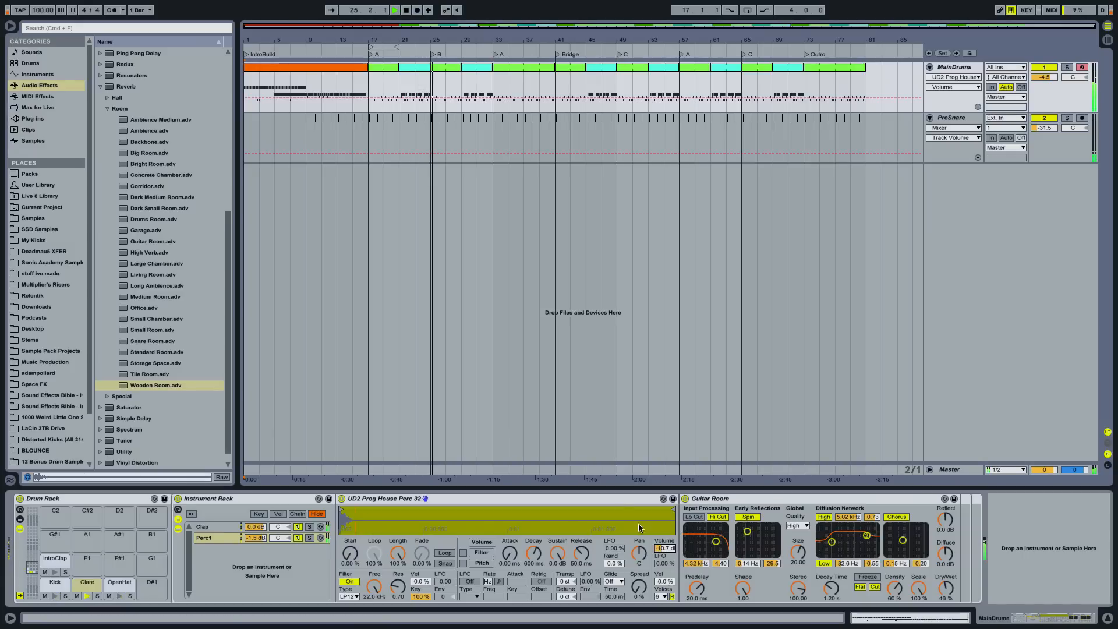
key("space")
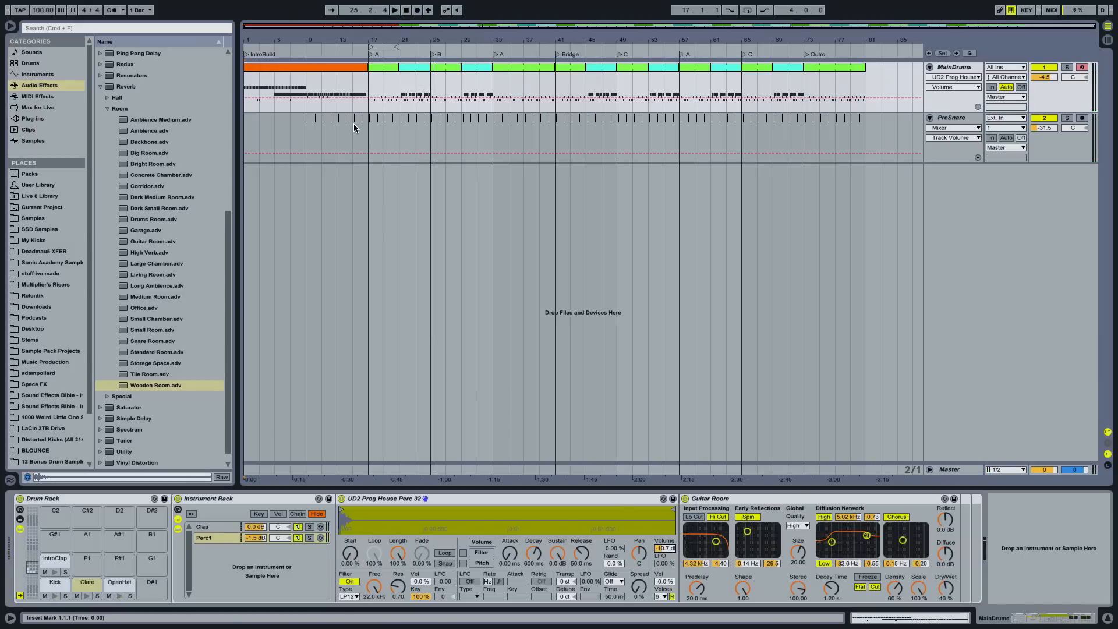
Step: Play the arrangement from bar 3 and unfold the MainDrums rack's chains in the Session View mixer
left_click(258, 105)
key("space")
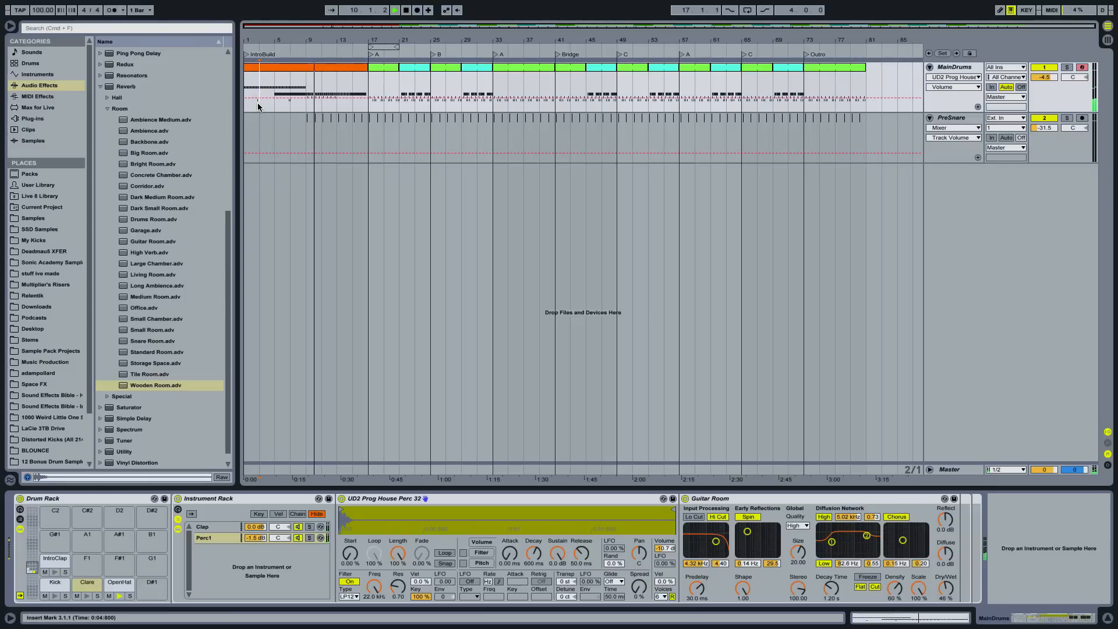
key("Tab")
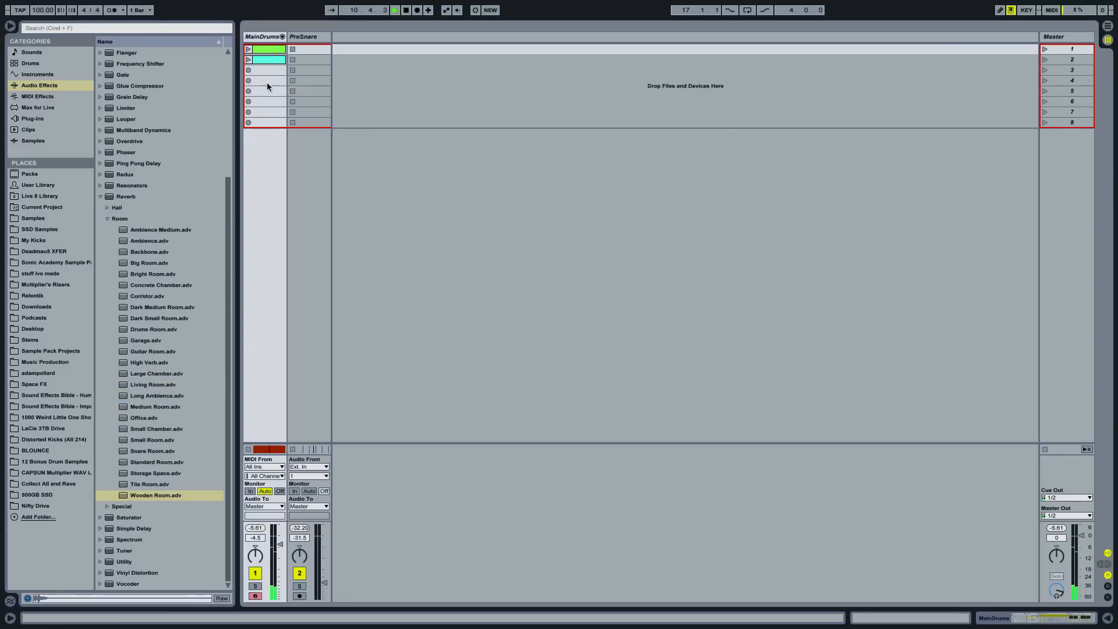
left_click(283, 37)
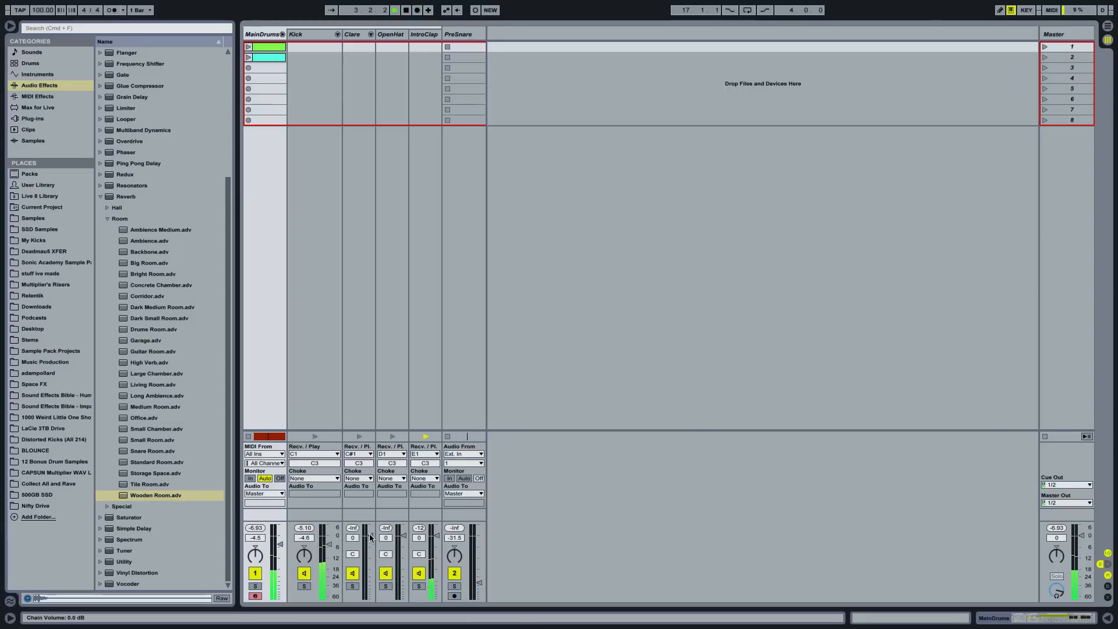
key("Tab")
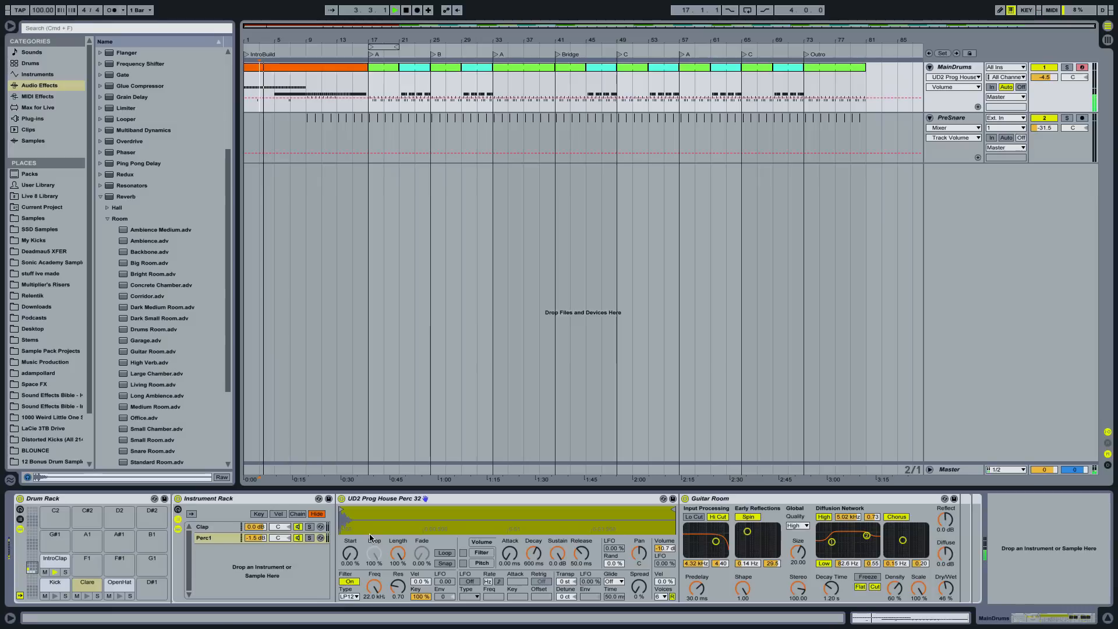
Step: Raise the Clare chain's volume to 3.0 dB in the Session View mixer and return to the arrangement
left_click(368, 103)
key("Tab")
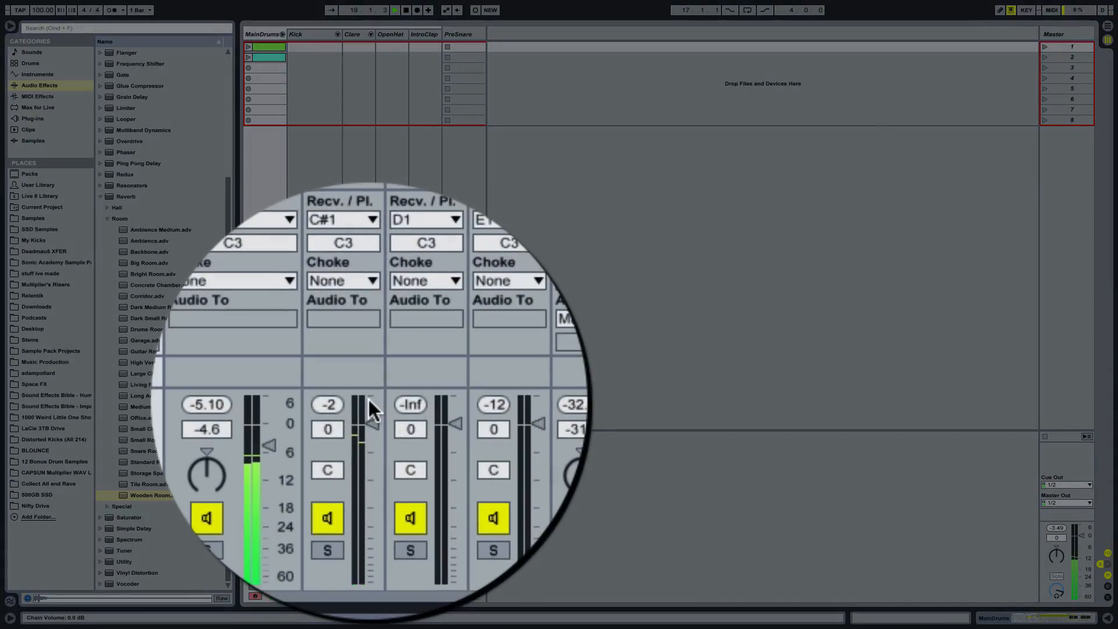
left_click_drag(369, 400, 370, 393)
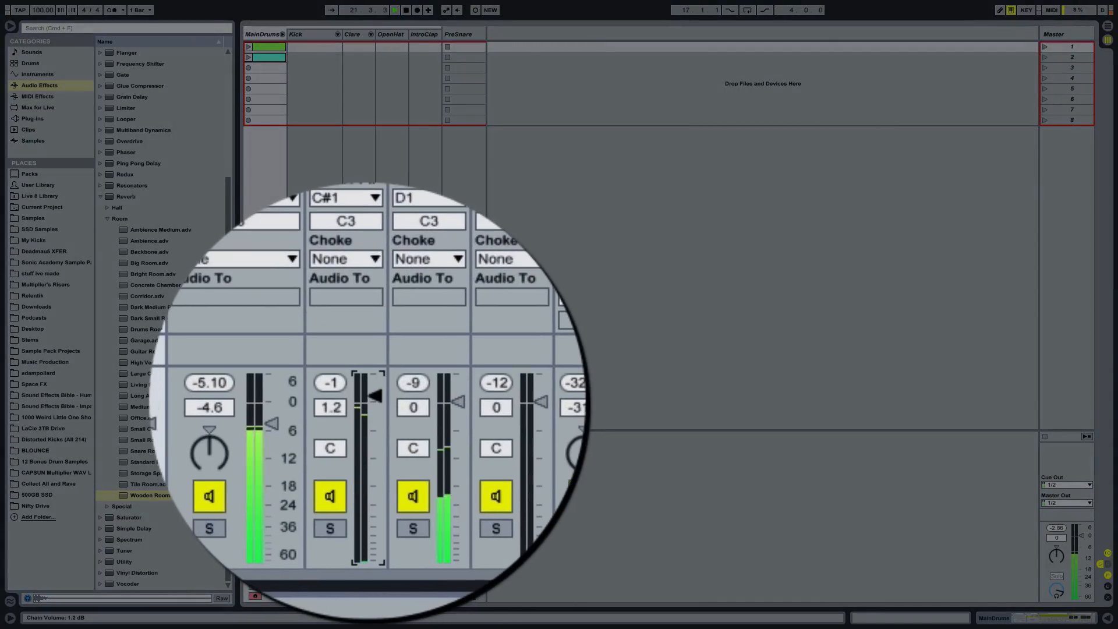
left_click_drag(375, 396, 375, 388)
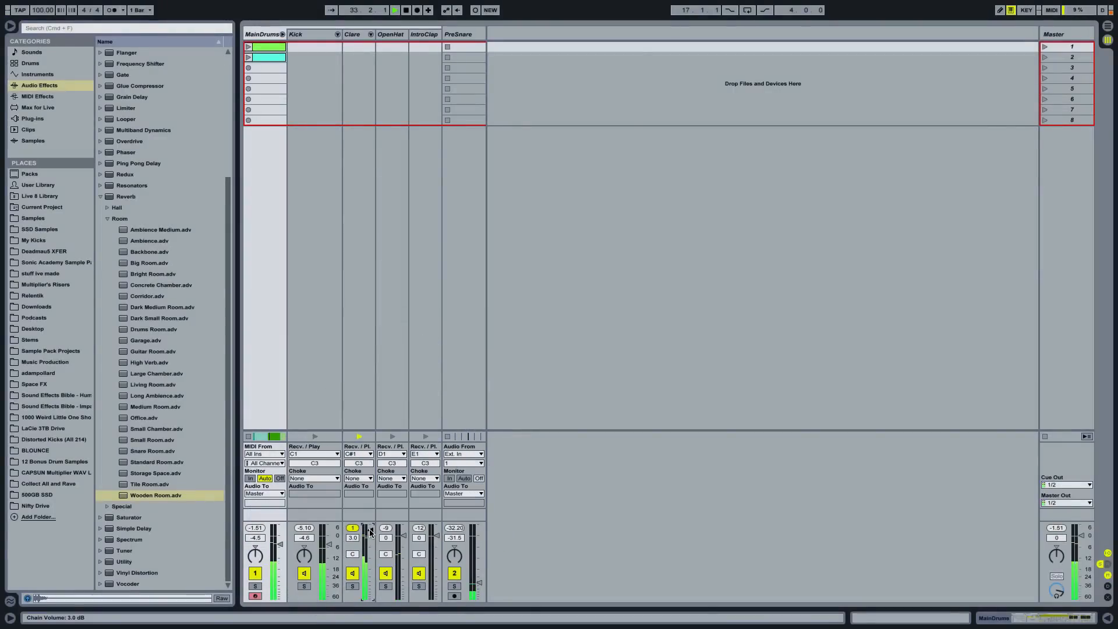
key("Tab")
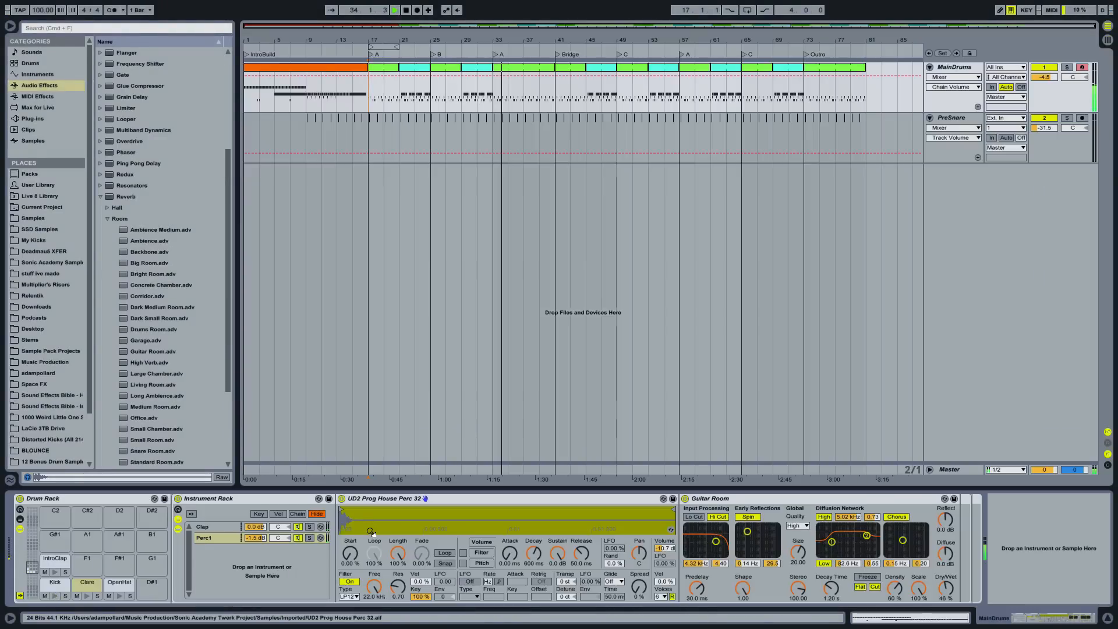
Step: Check Clare's Clap and Perc1 layers, listen to the main drums from bar 17, and select the PreSnare track at bar 49
left_click(212, 528)
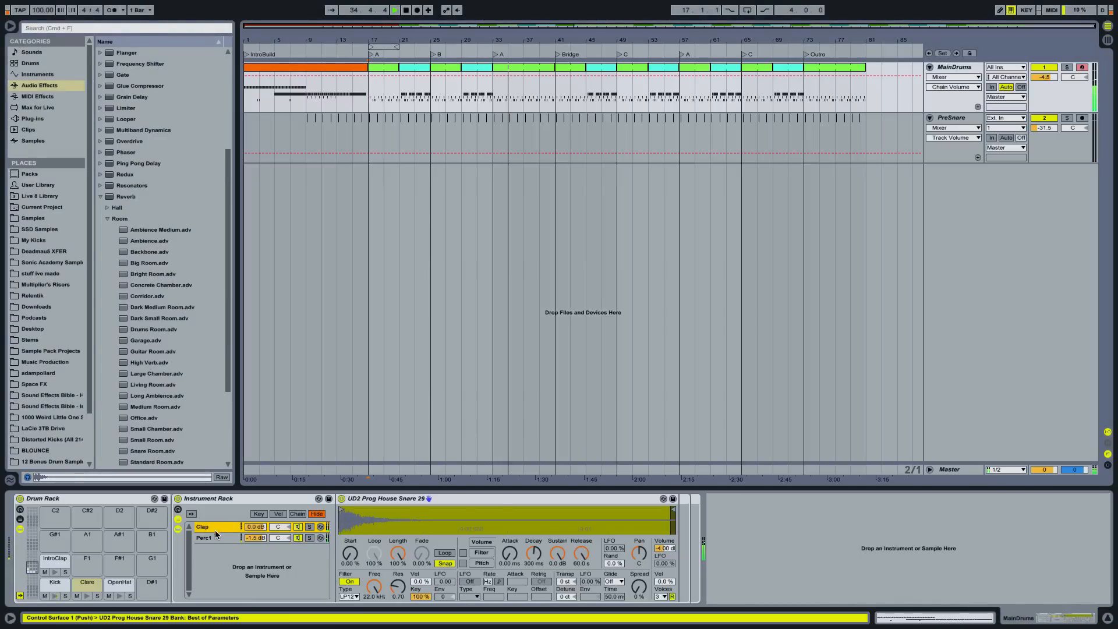
left_click(215, 536)
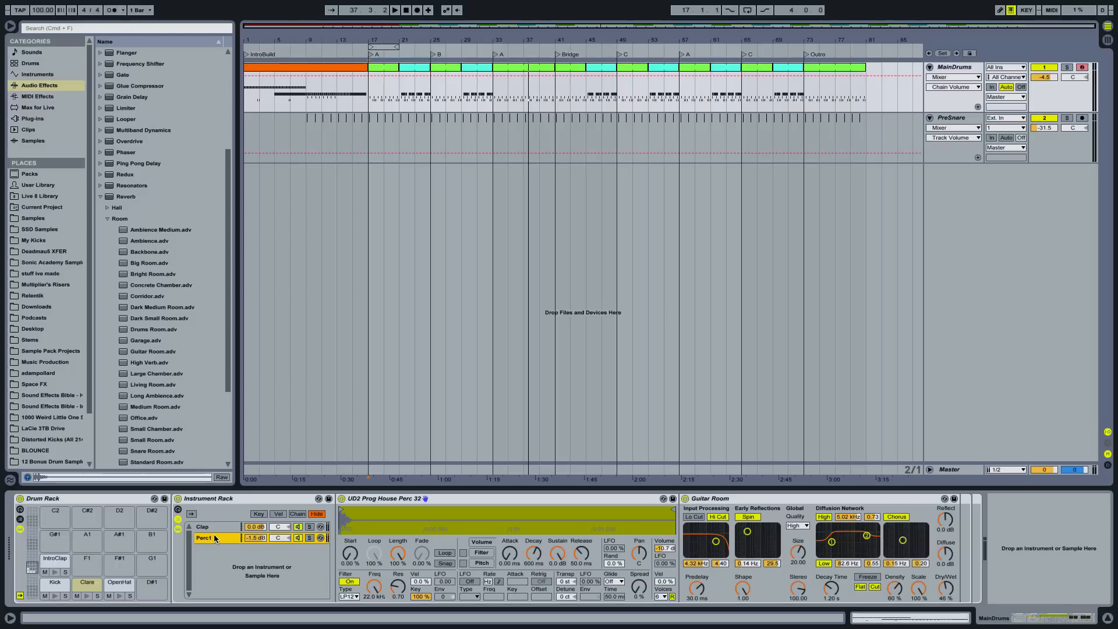
key("space")
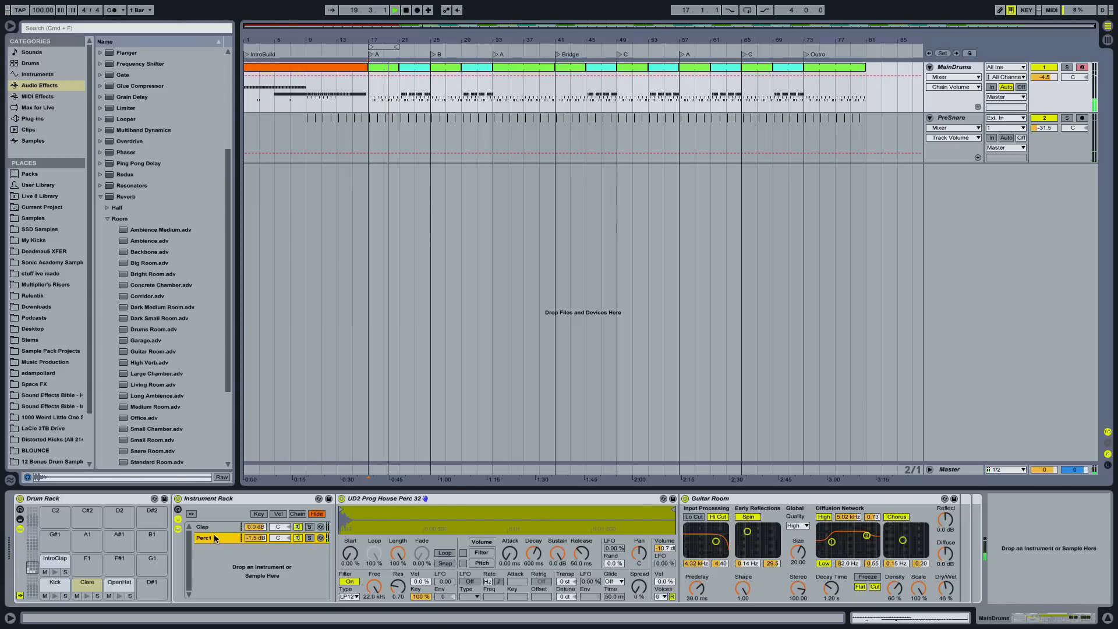
key("space")
left_click(617, 141)
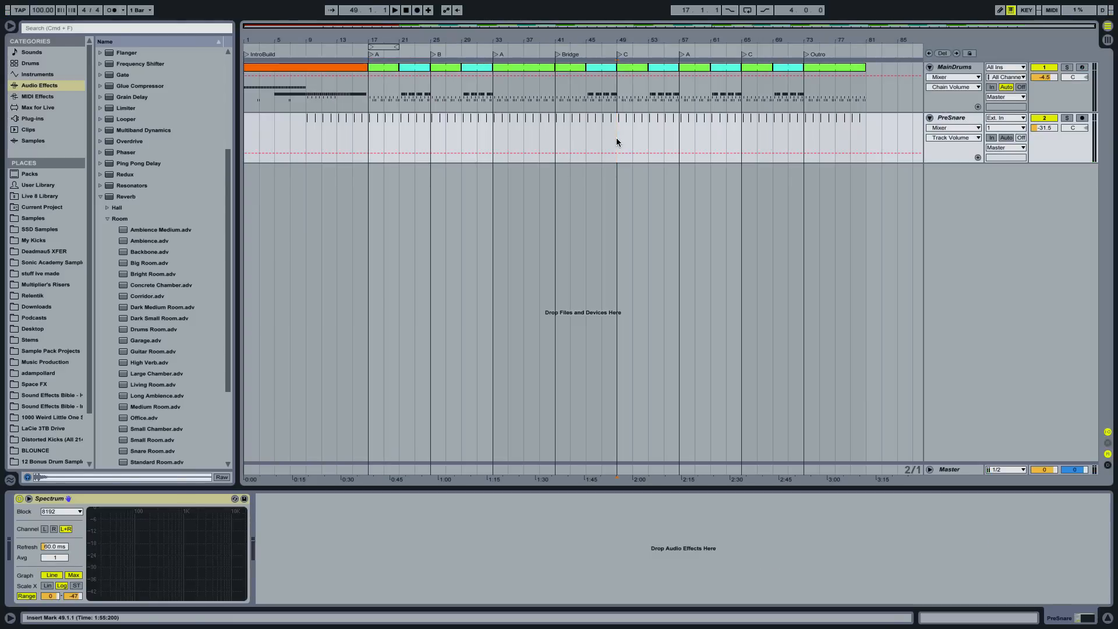